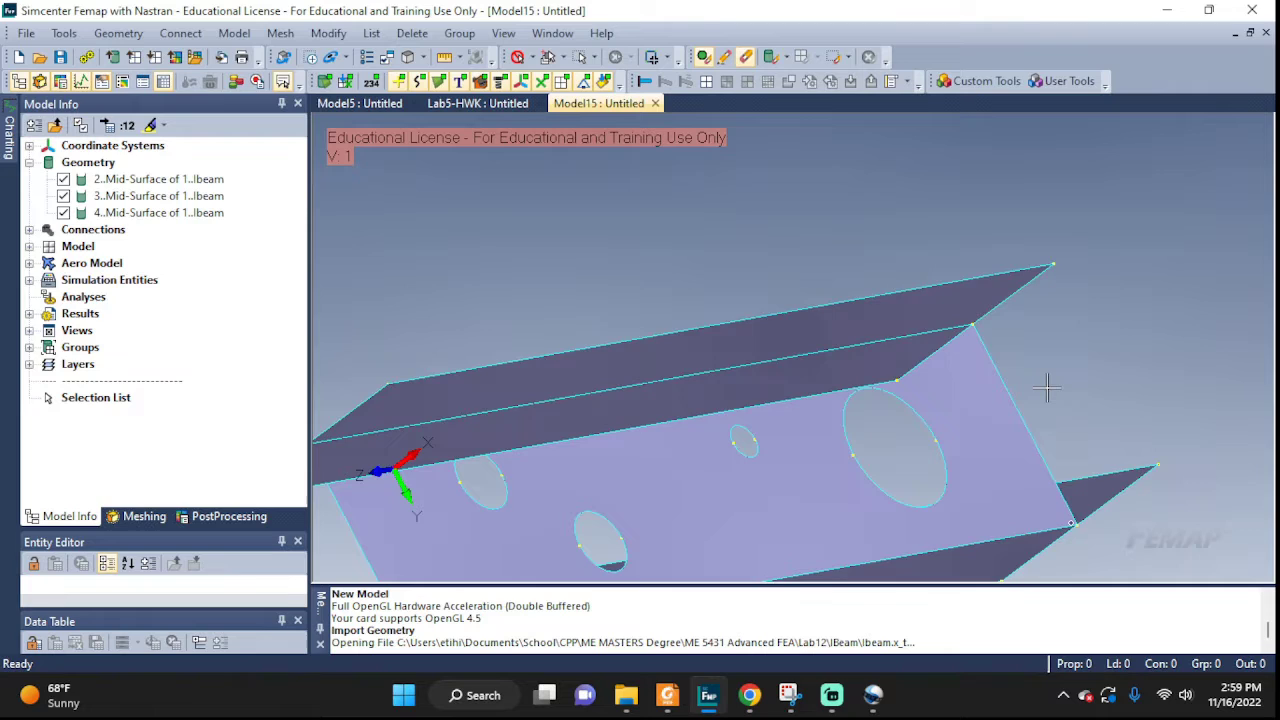
Orbit the imported I-beam until the web with four holes faces front between the flanges.
middle_drag(1047, 388, 970, 378)
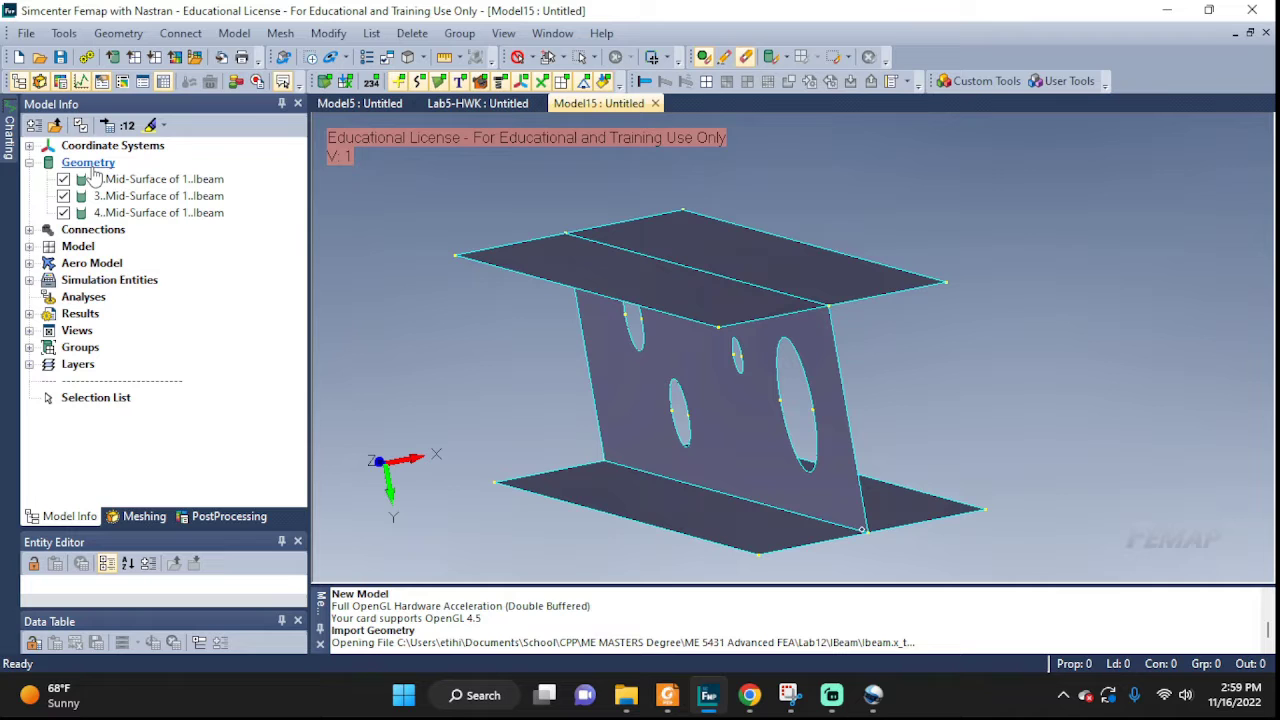
mouse_move(964, 430)
middle_down()
mouse_move(968, 407)
mouse_move(909, 420)
mouse_move(980, 421)
middle_up()
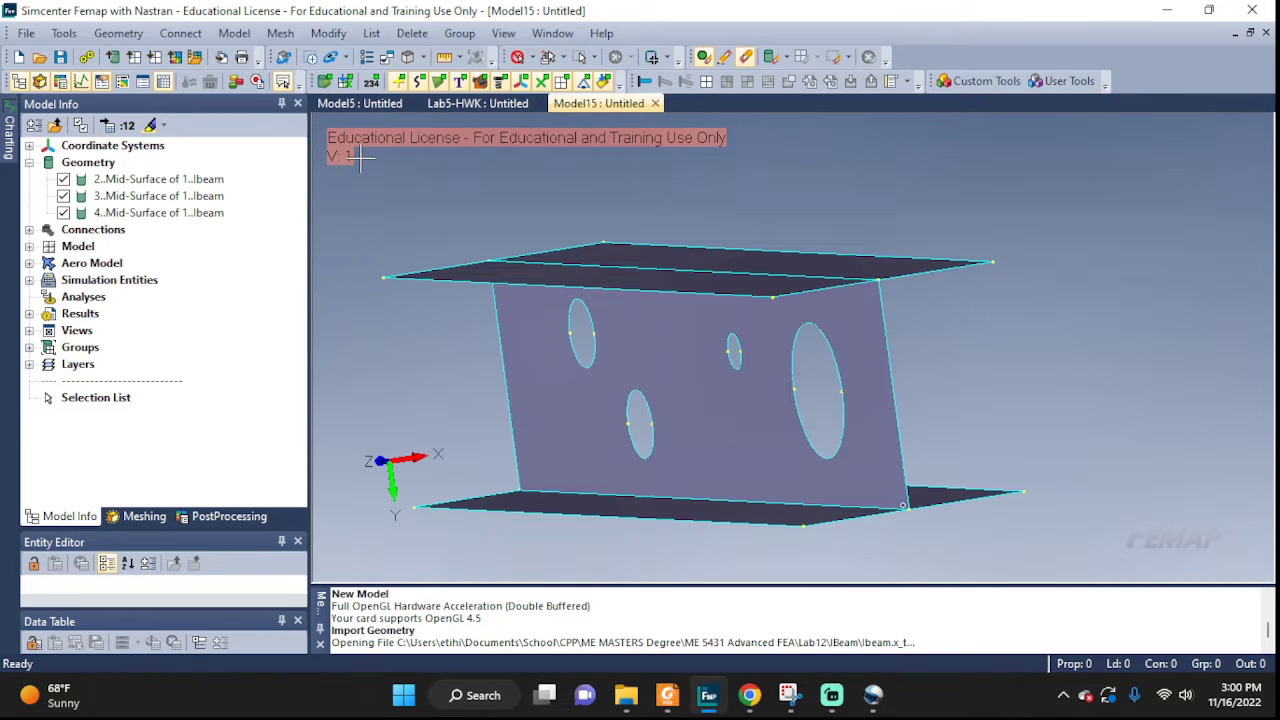
Start a new material titled 'Material', which closes unfinished on Enter.
click(228, 35)
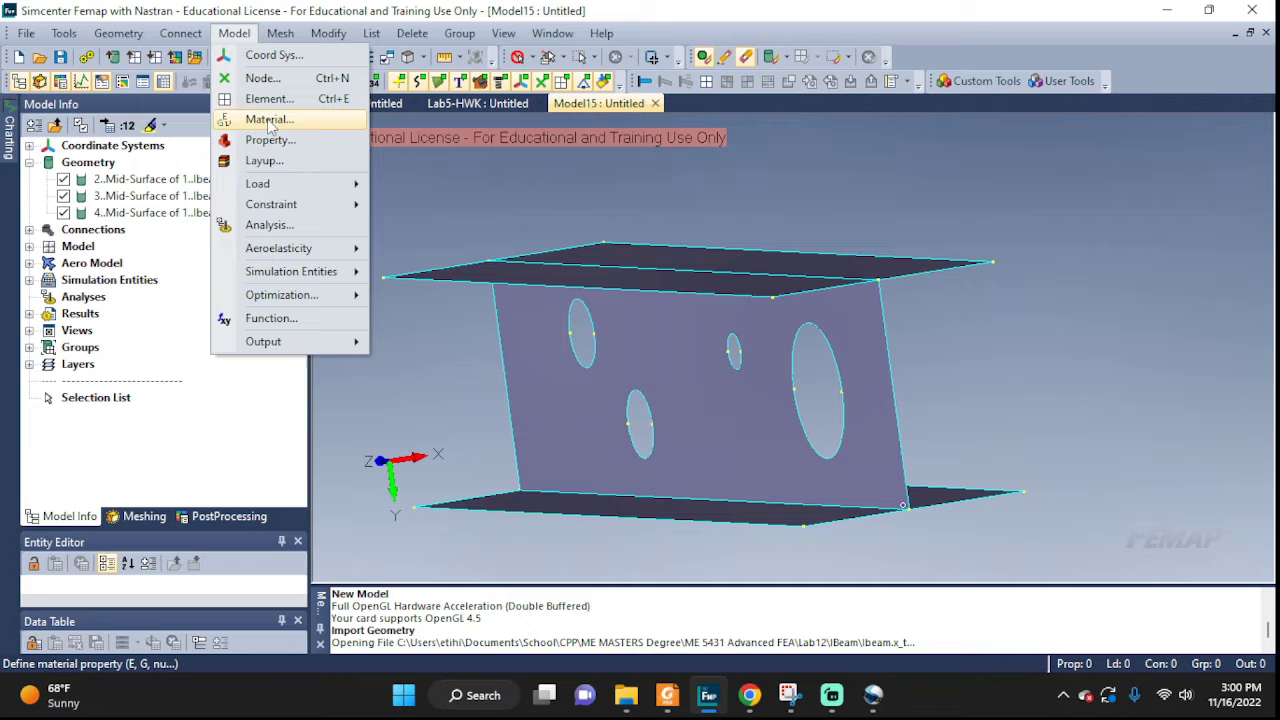
click(268, 119)
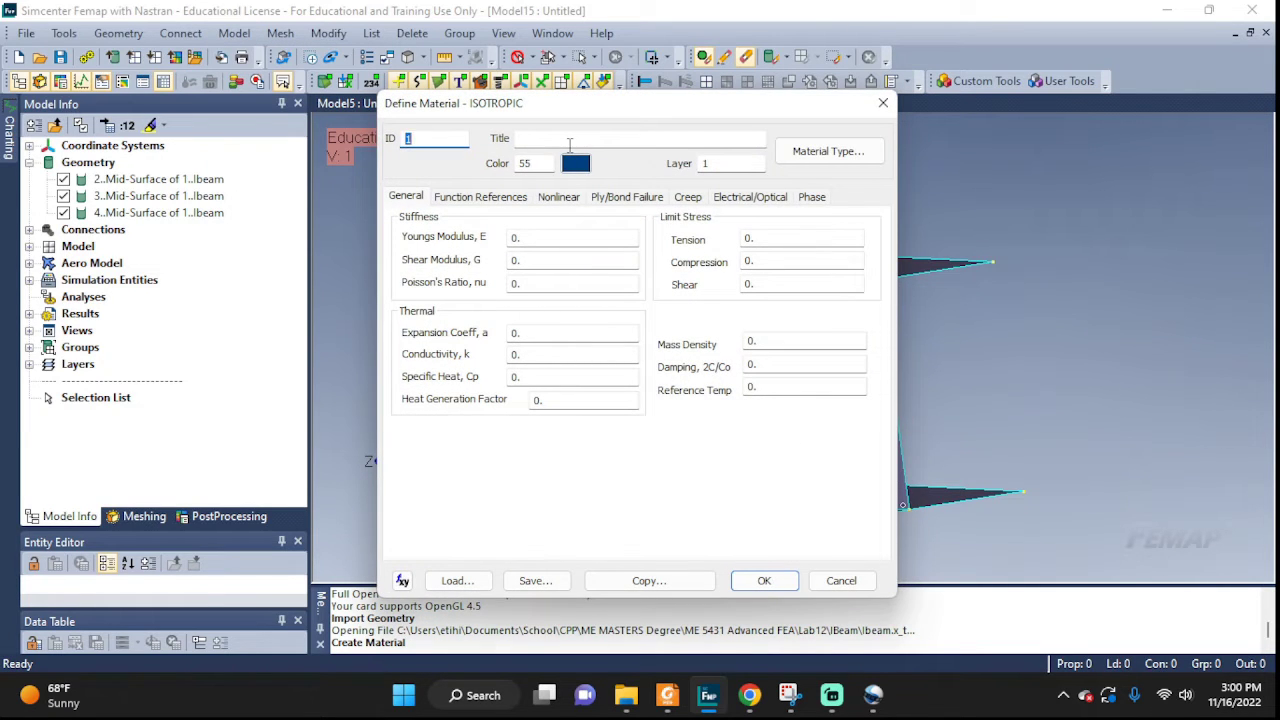
click(570, 141)
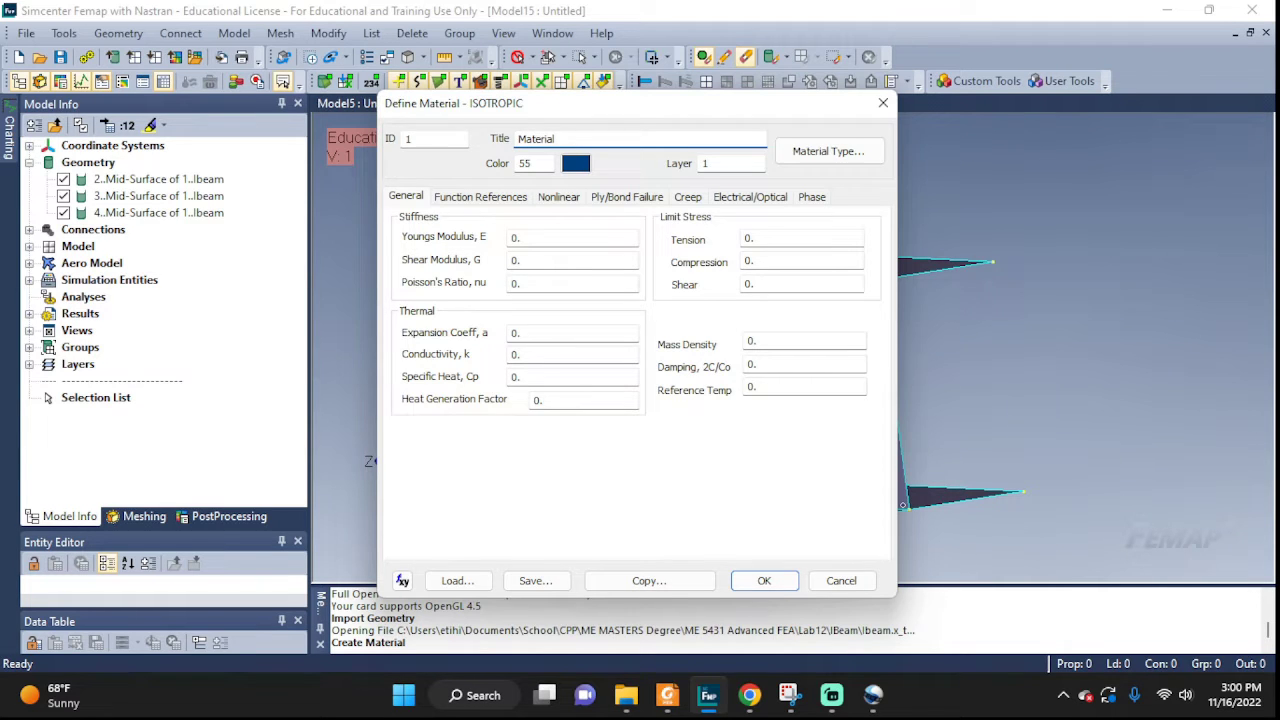
text(Material)
key(Return)
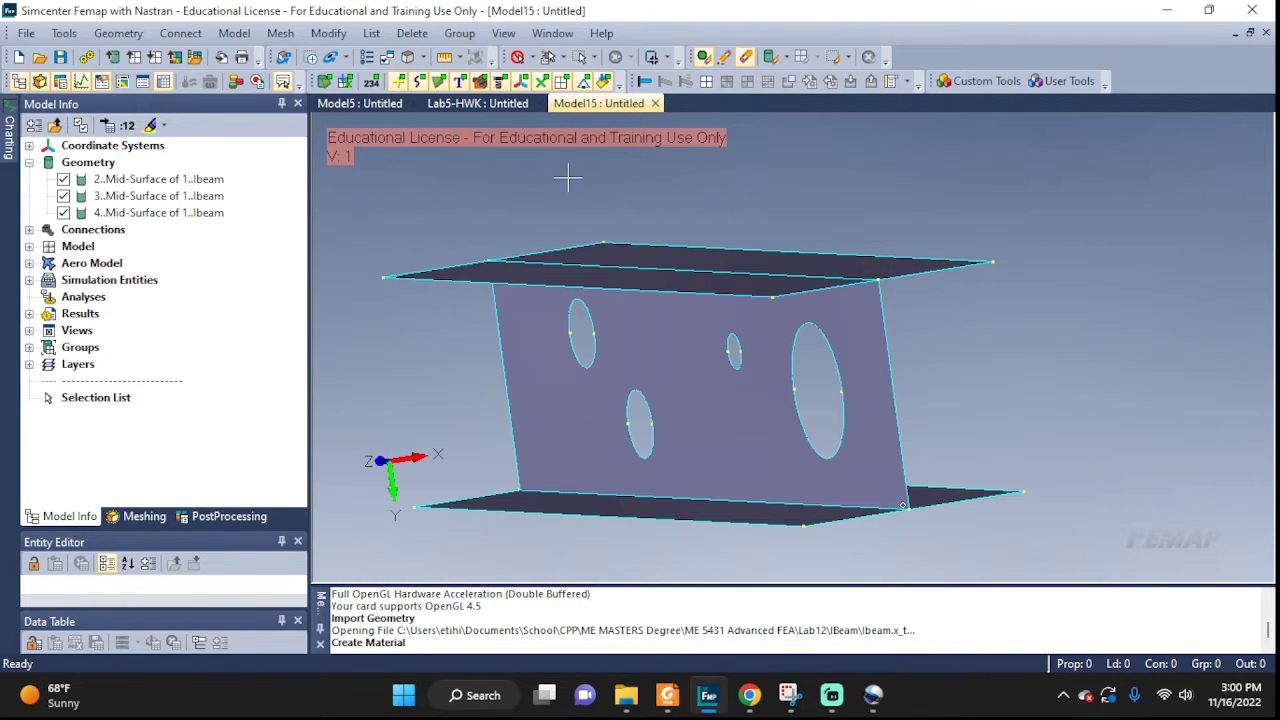
Define isotropic Material1 with Young's modulus 70e9 and Poisson's ratio 0.33.
click(292, 36)
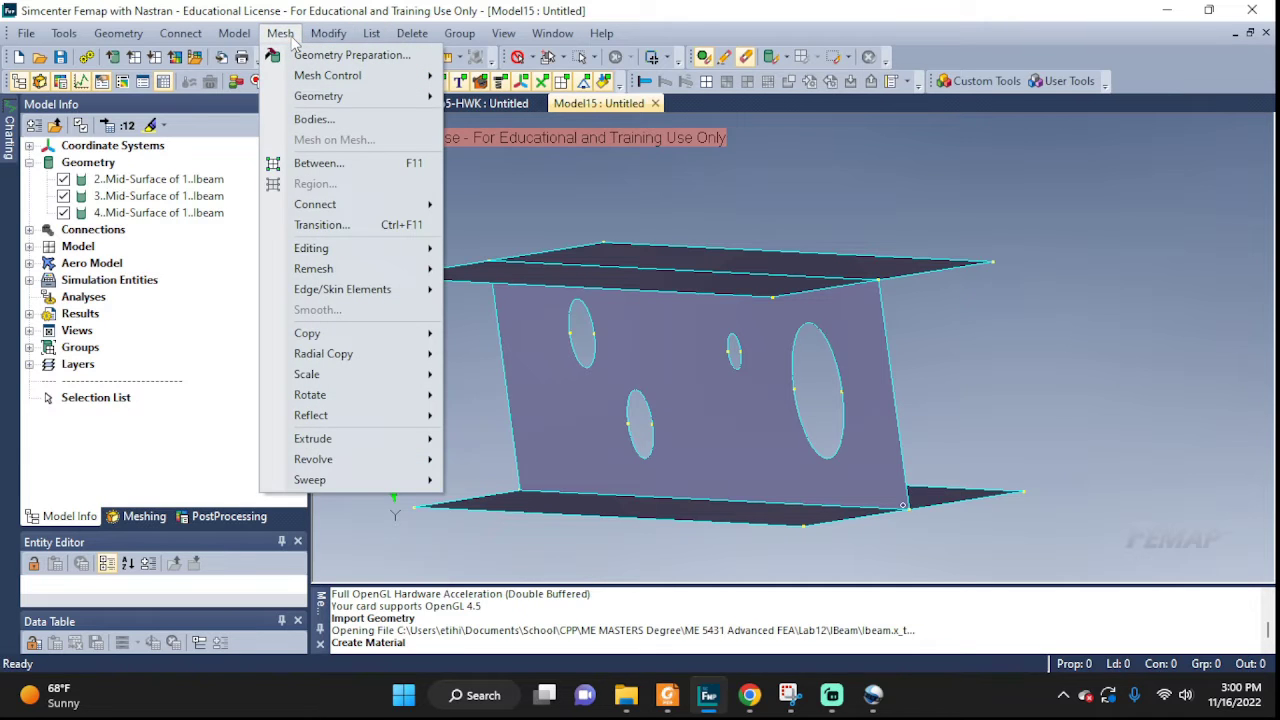
mouse_move(246, 40)
click(270, 119)
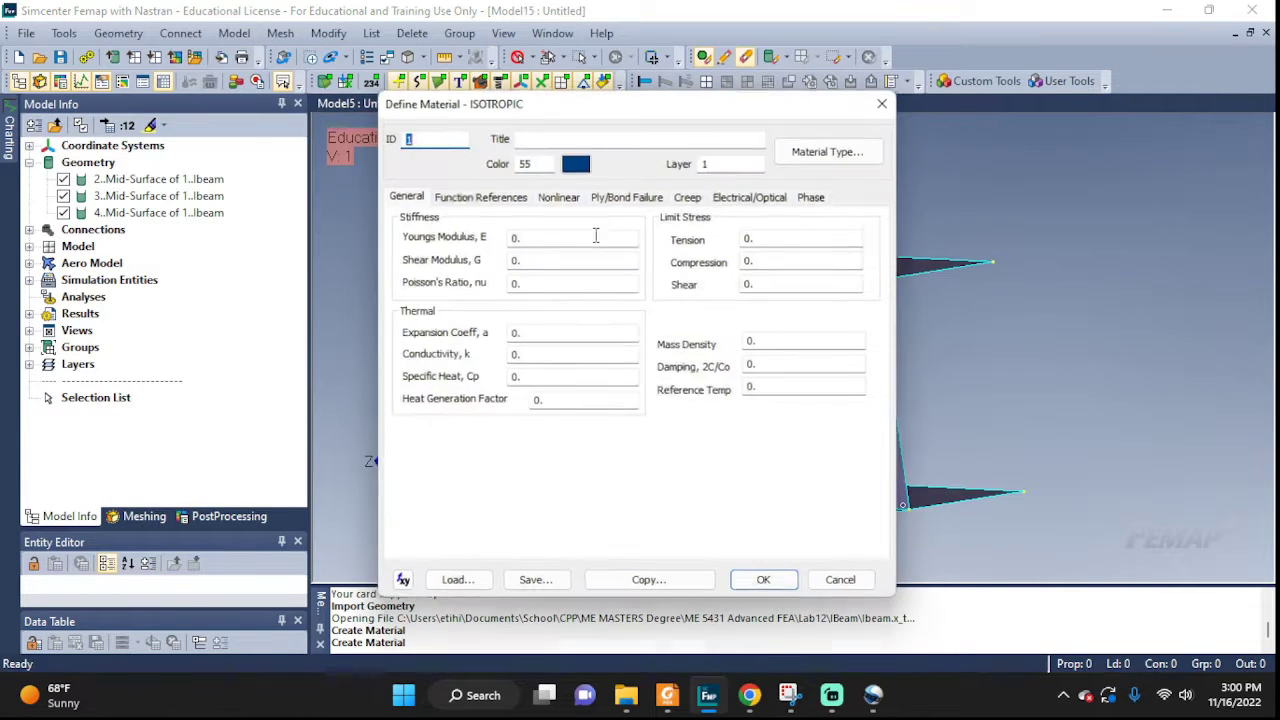
click(587, 137)
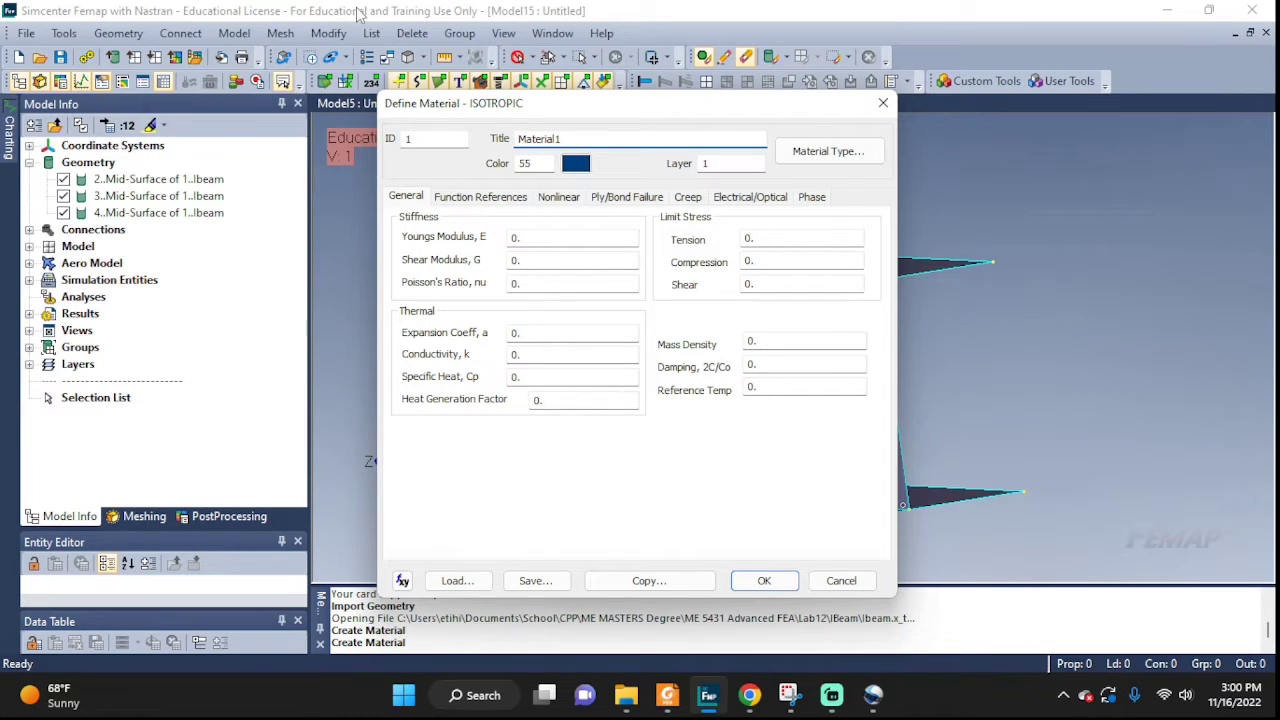
click(845, 152)
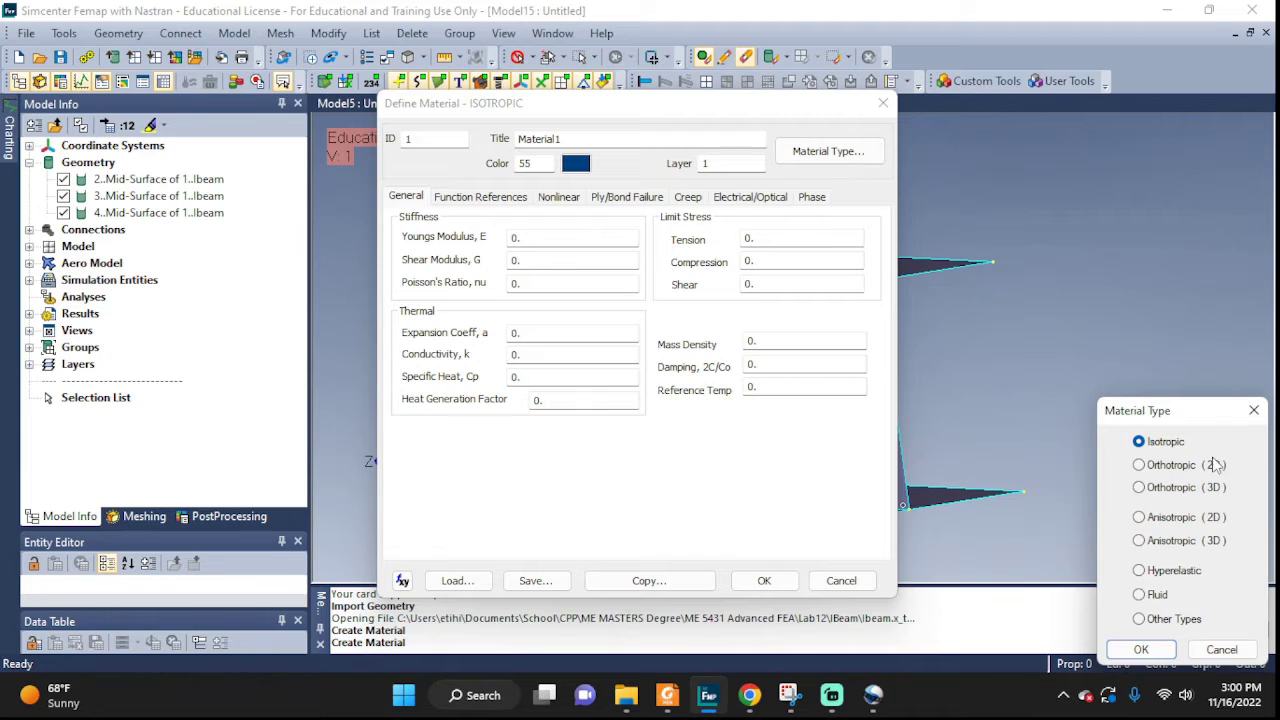
click(1148, 645)
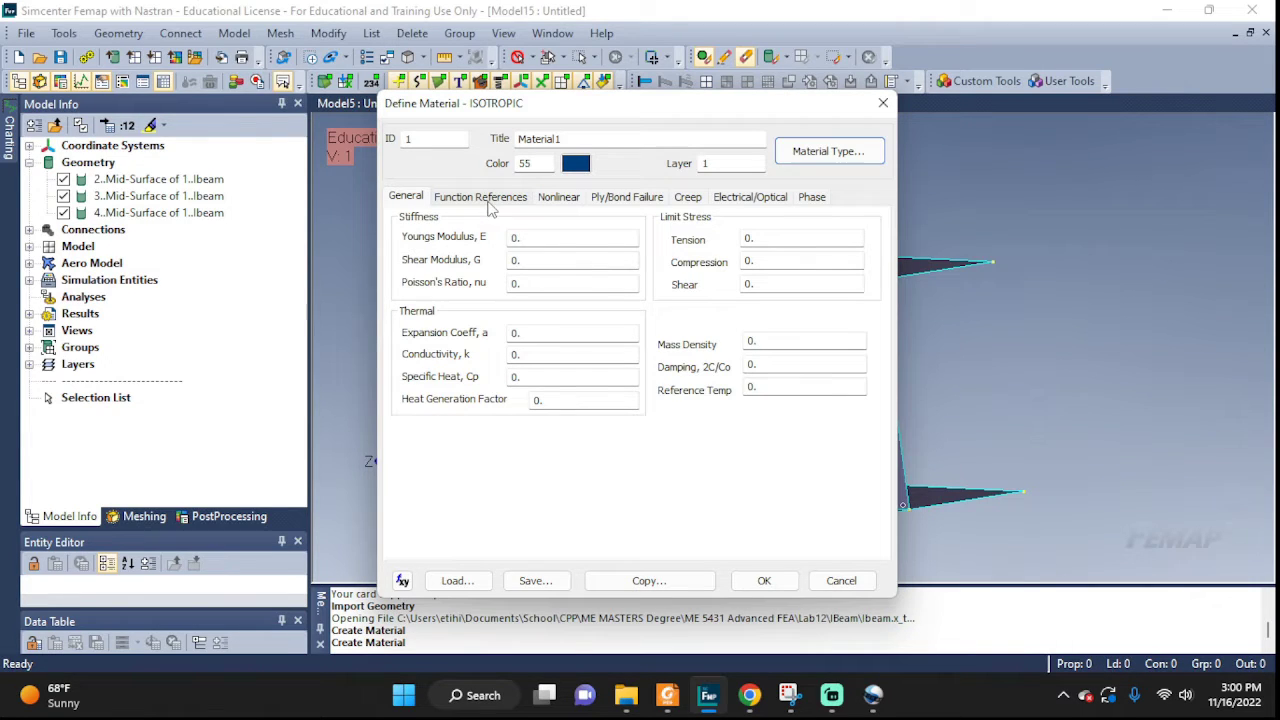
click(540, 241)
double_click(540, 241)
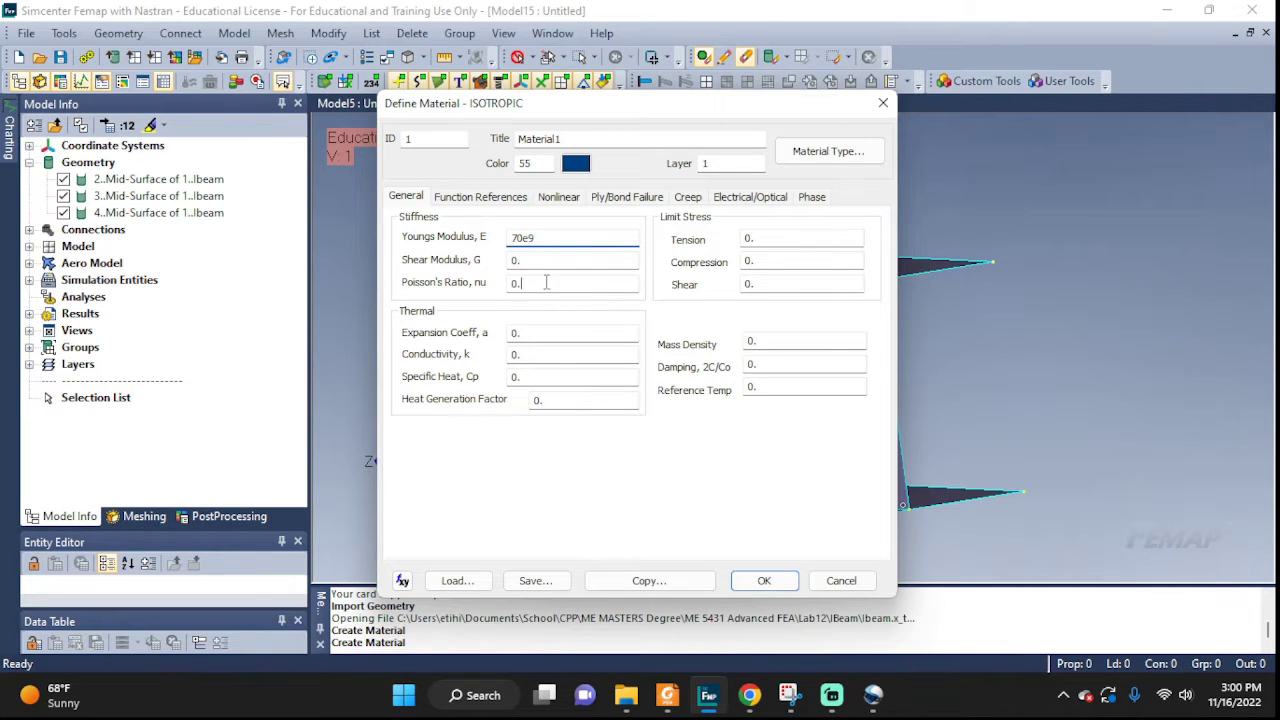
drag(546, 283, 506, 288)
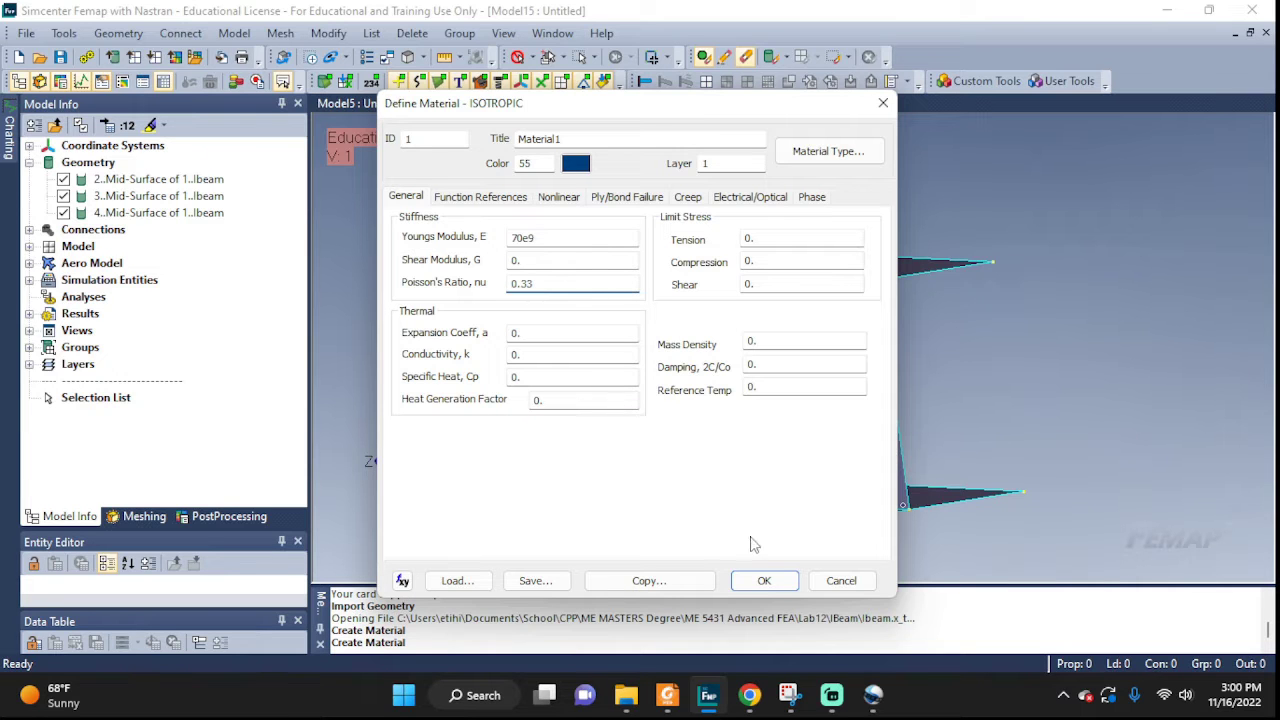
click(766, 582)
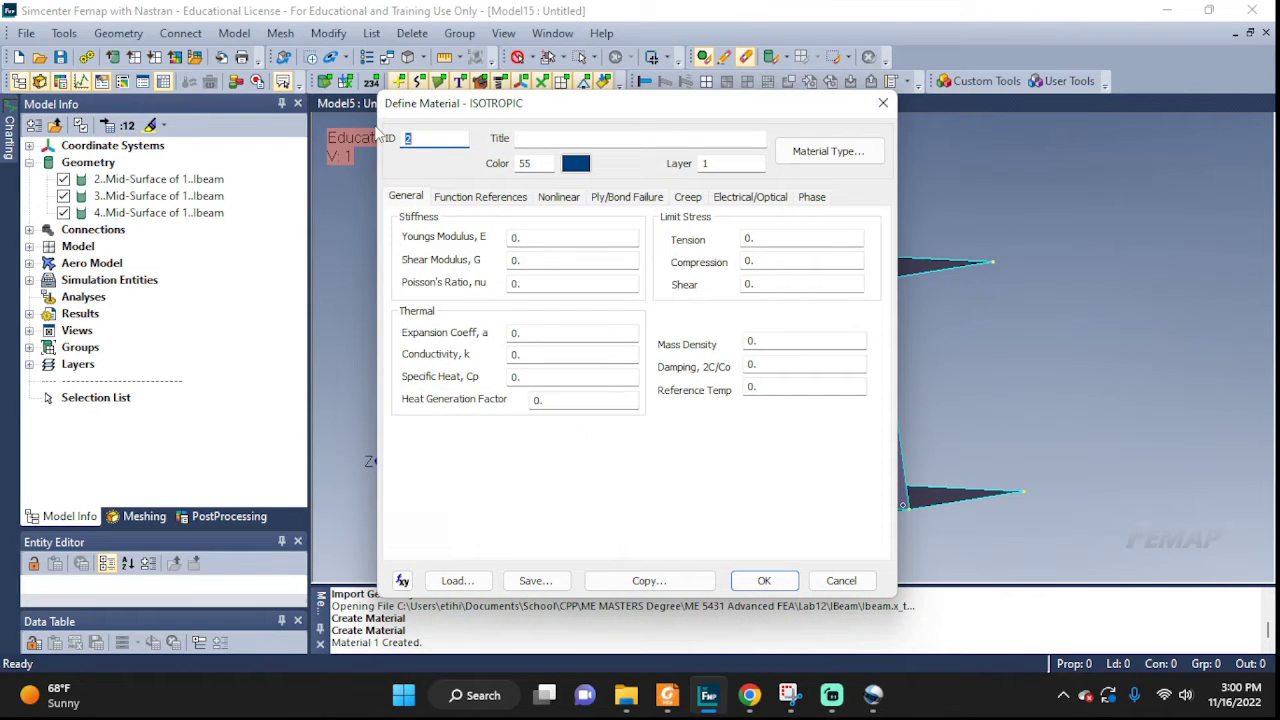
click(883, 103)
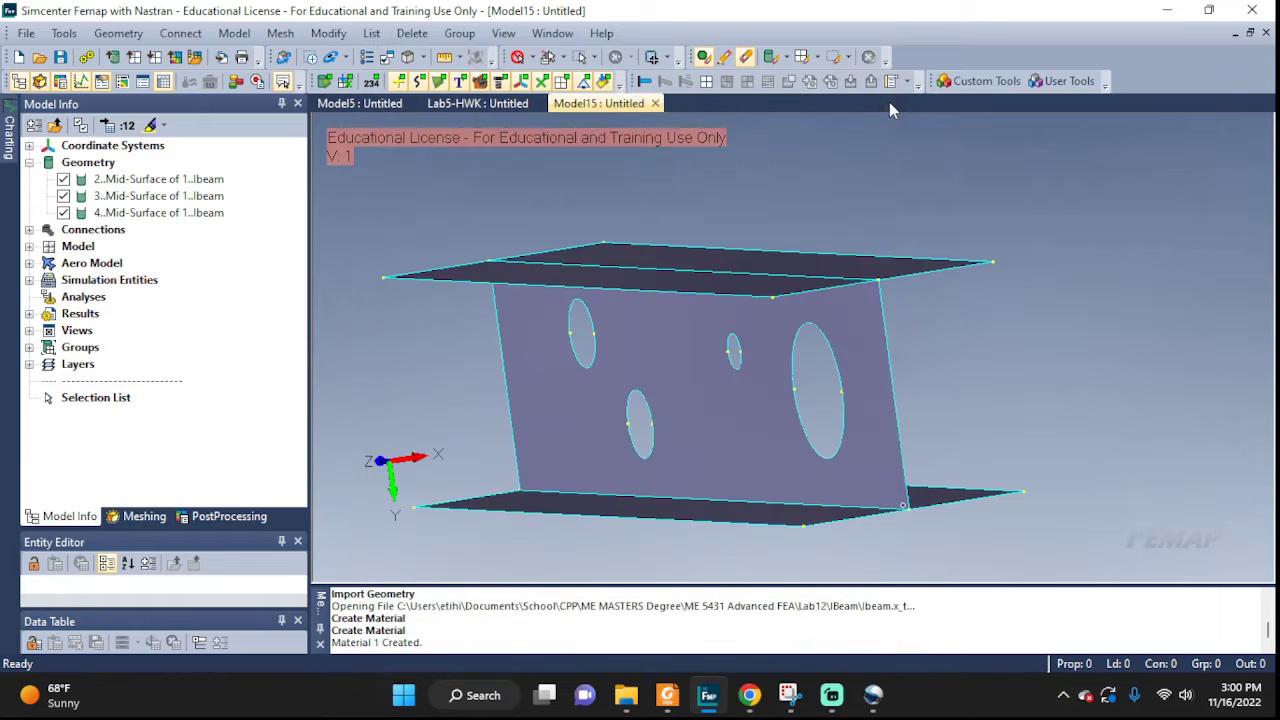
Create a Plate-type property on Material1 with 0.1 thickness, dismissing the follow-up blank property.
click(236, 36)
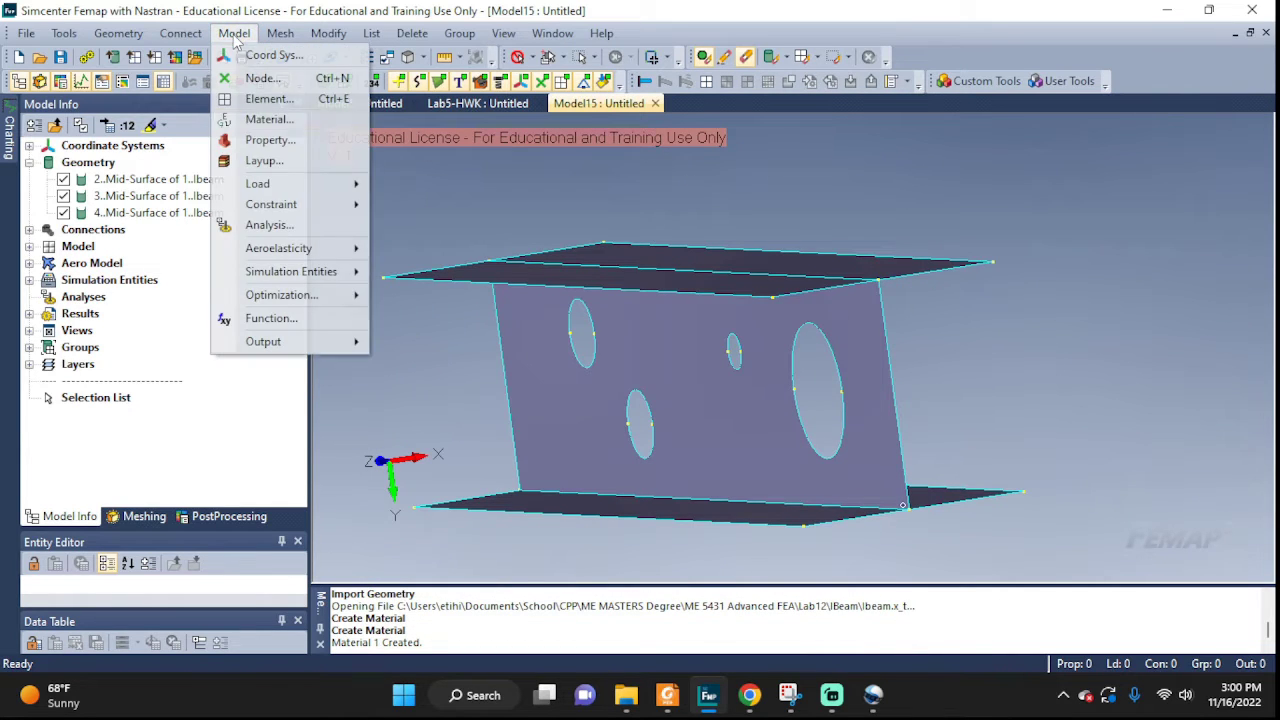
click(285, 141)
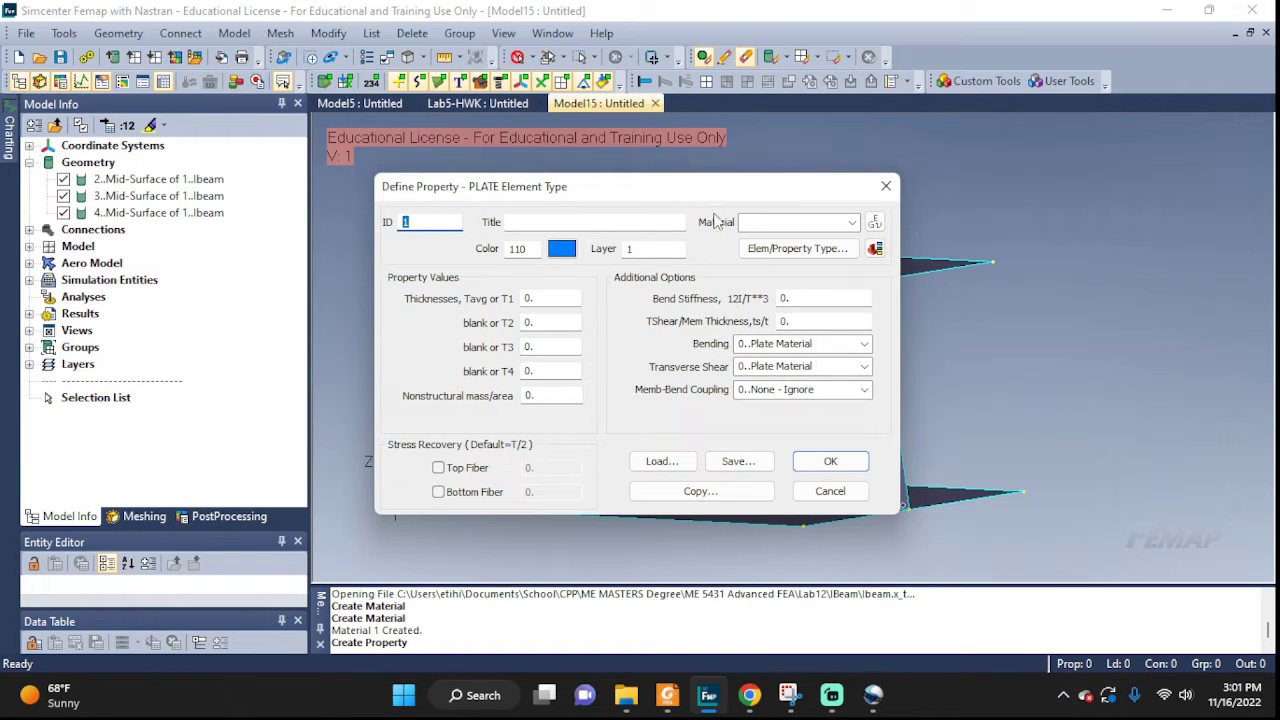
click(851, 222)
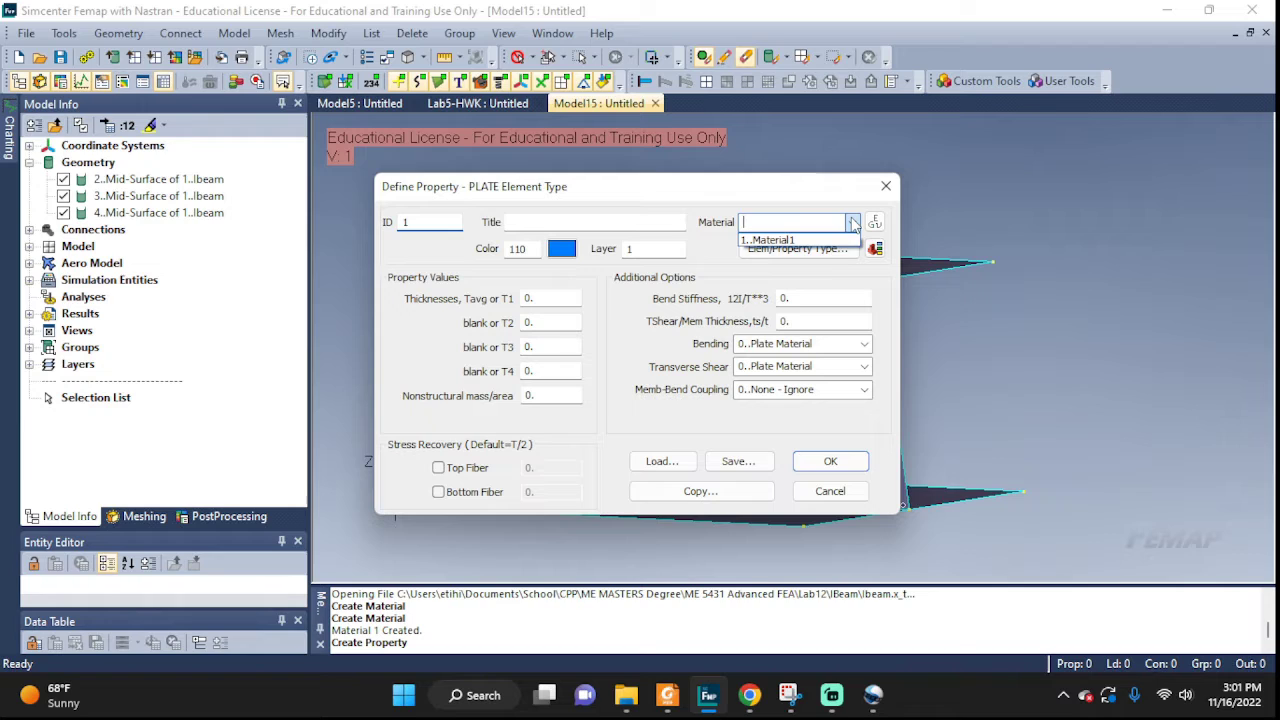
click(785, 239)
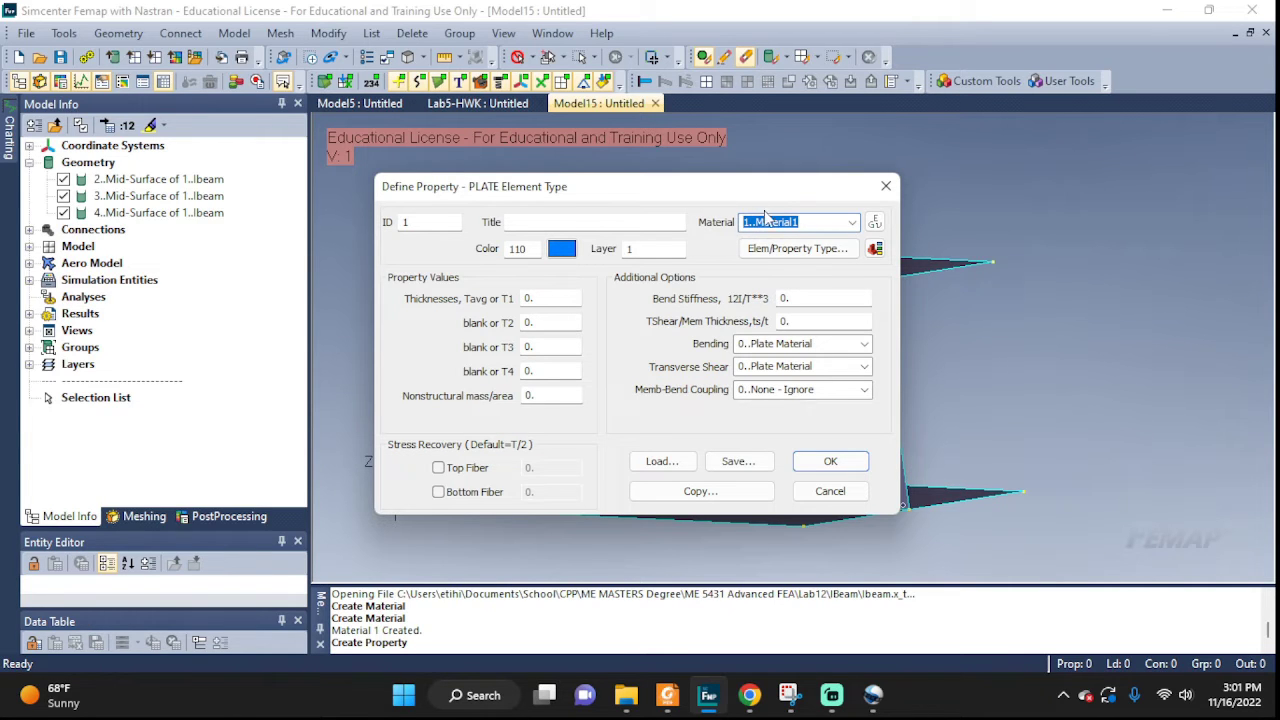
click(767, 246)
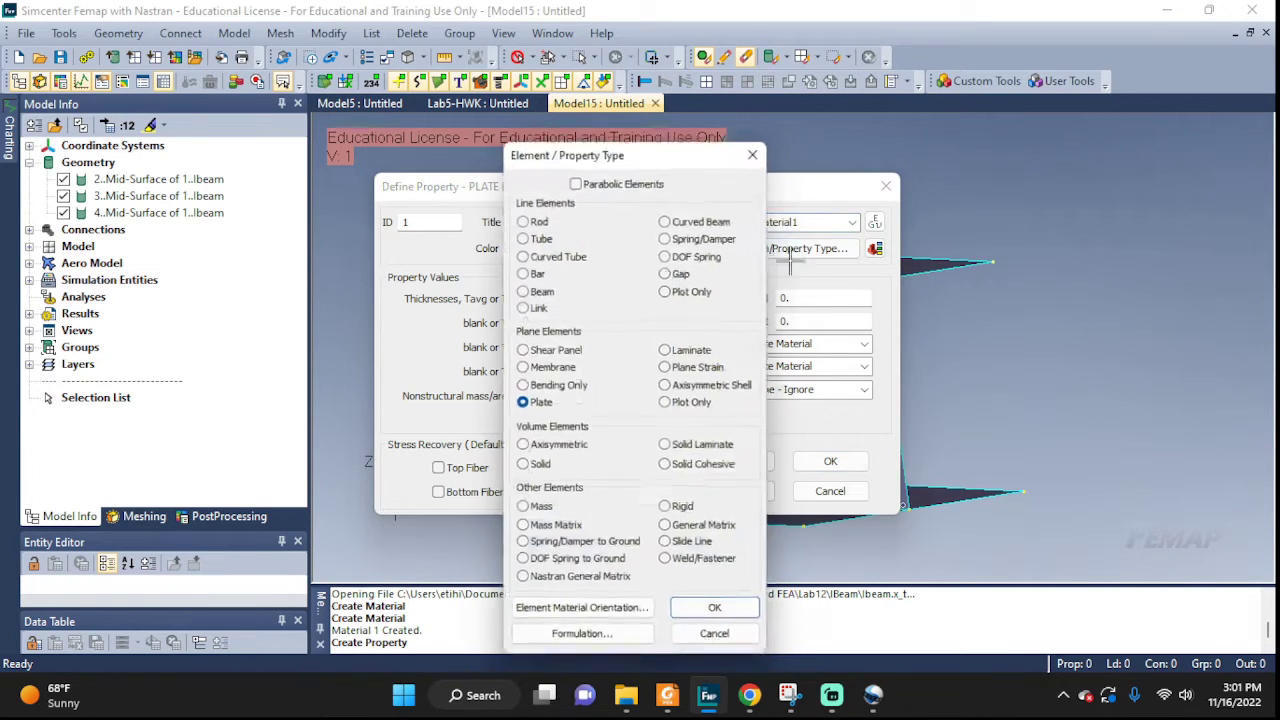
drag(707, 152, 618, 134)
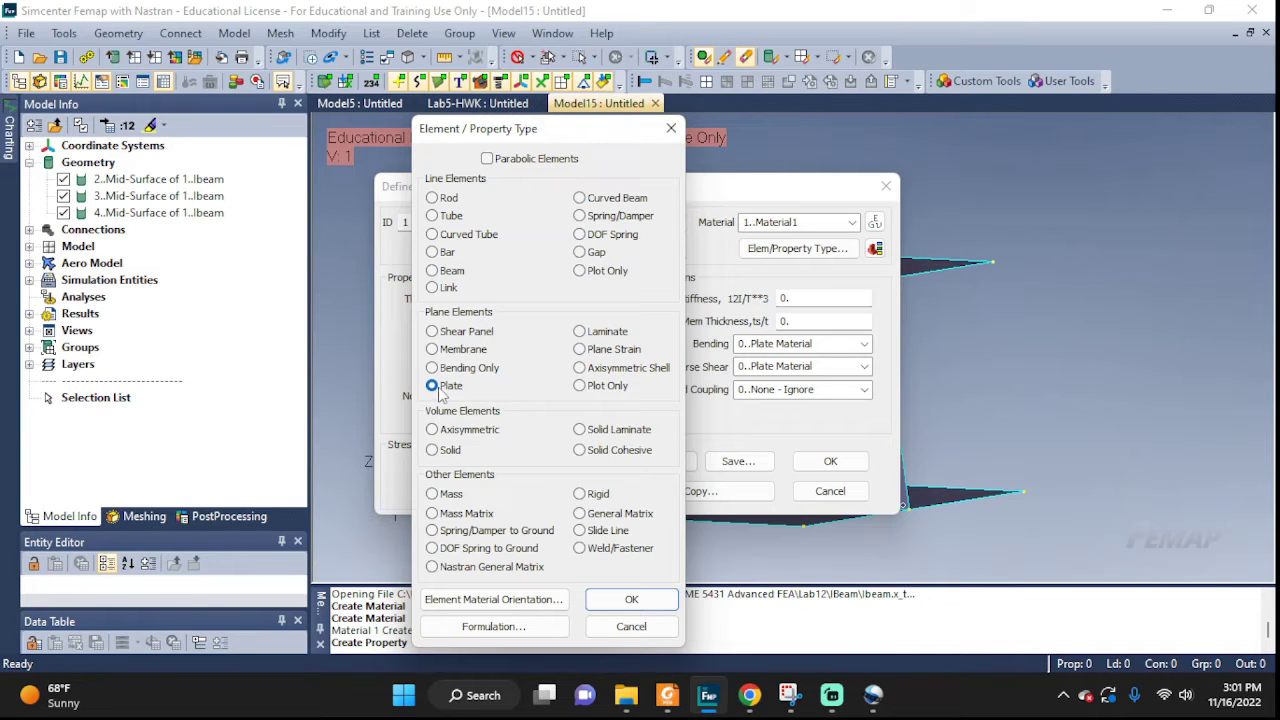
click(624, 599)
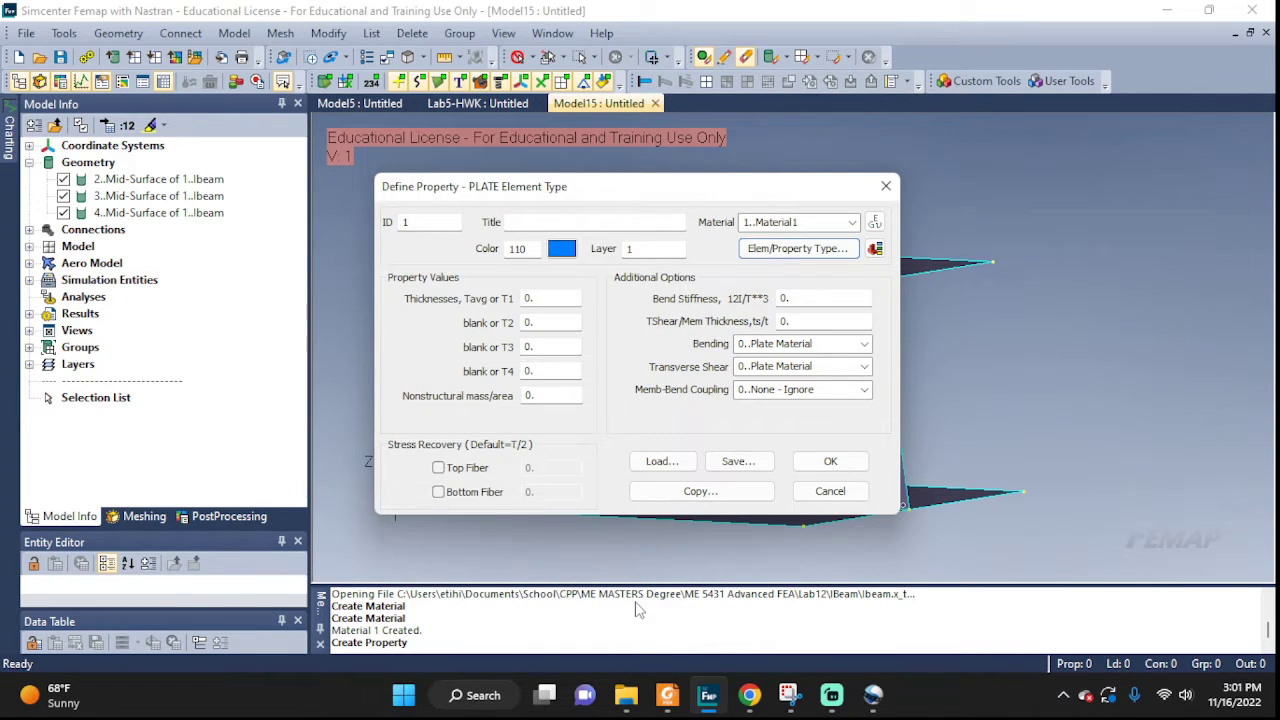
click(546, 301)
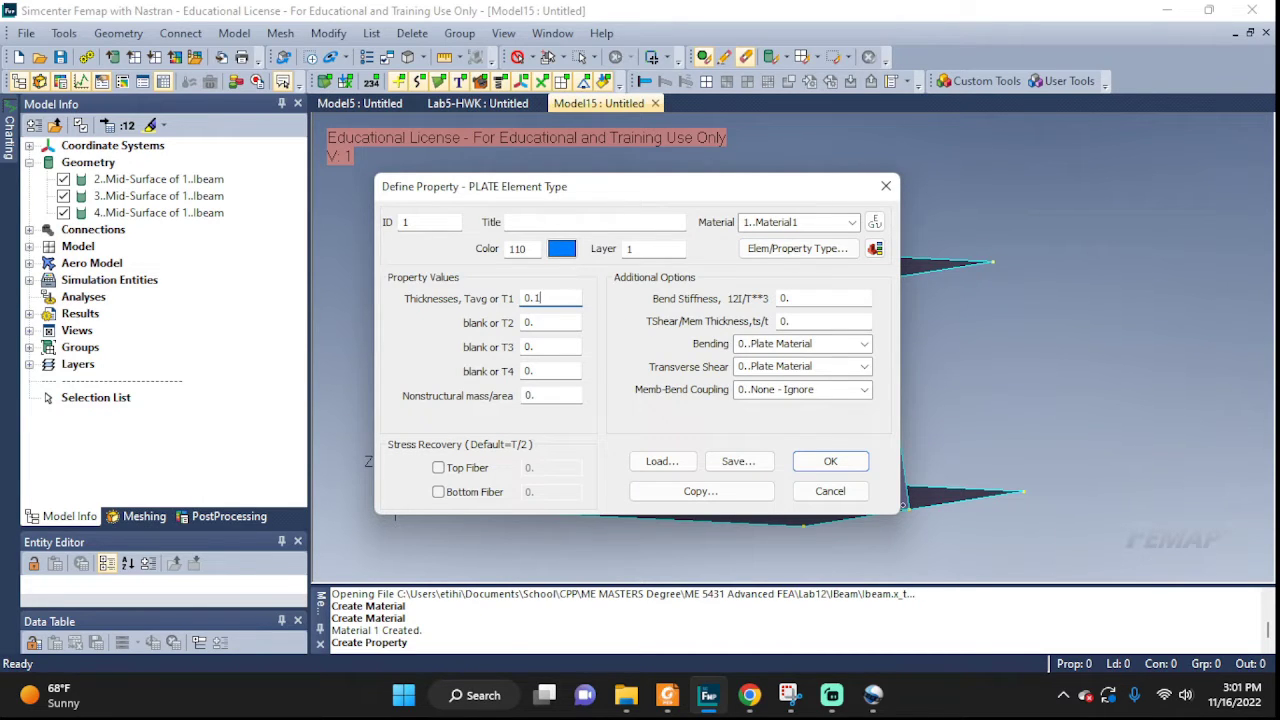
click(830, 461)
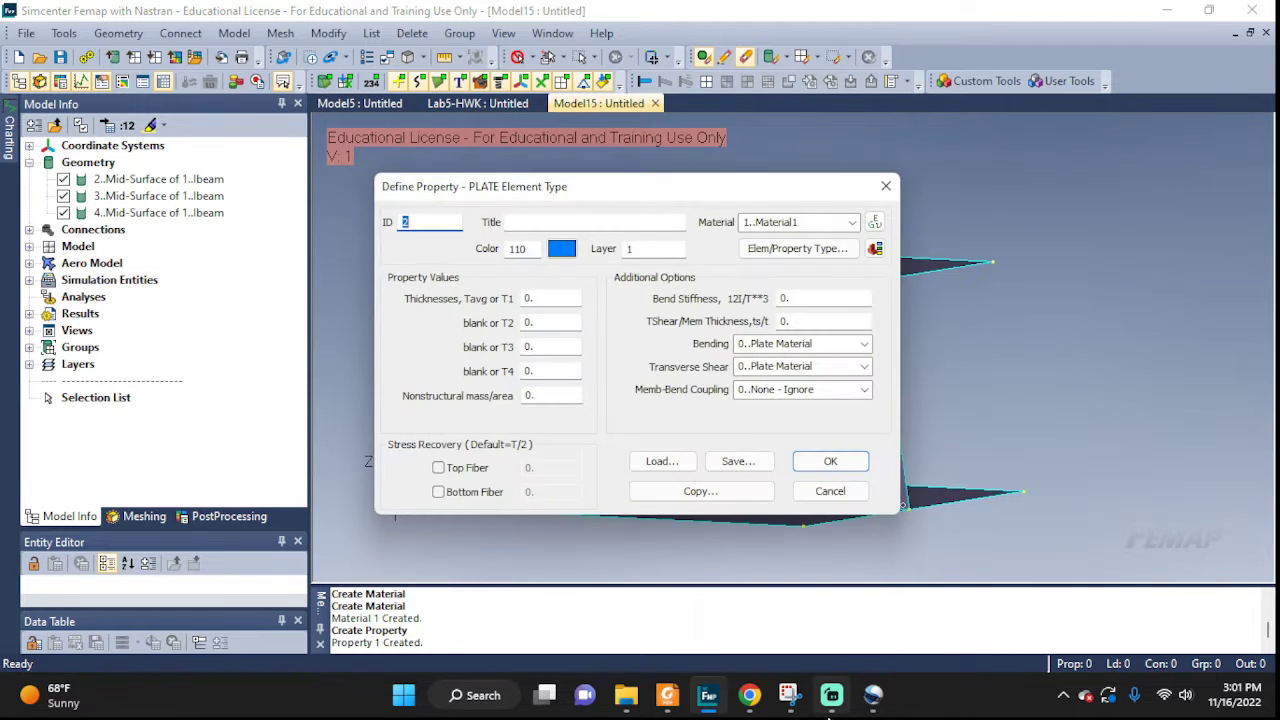
click(830, 491)
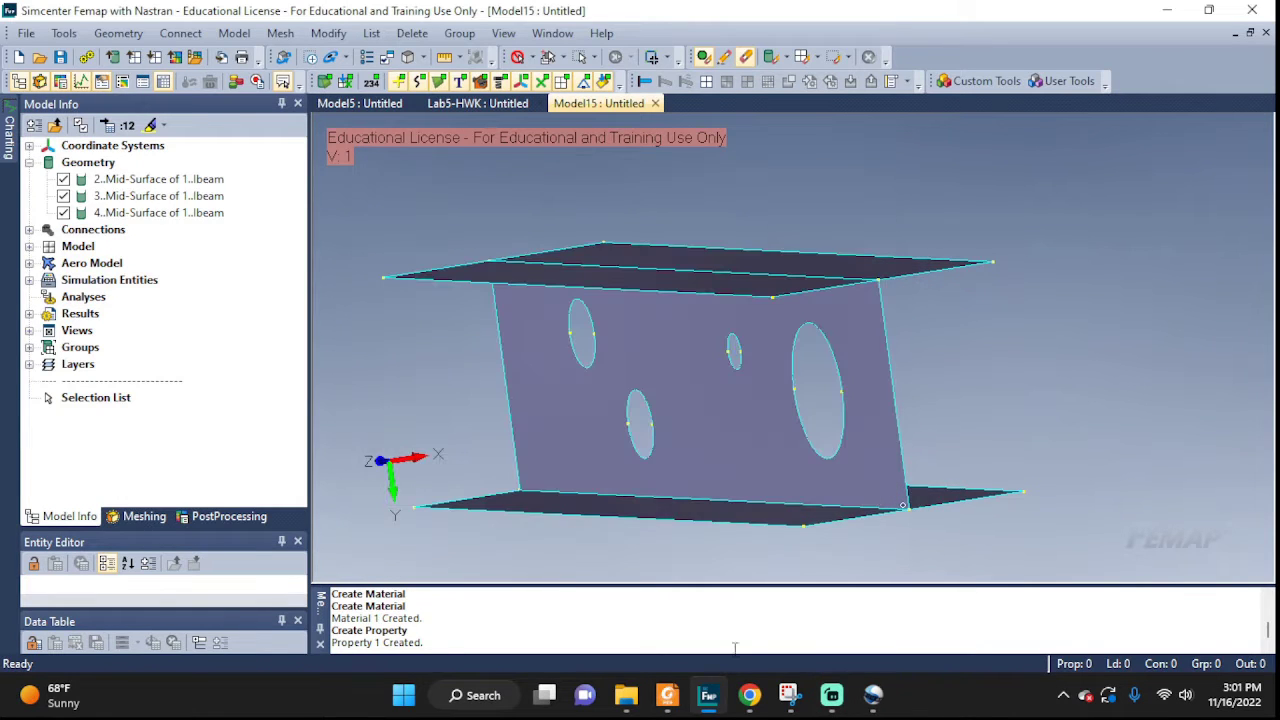
Edit 1..PLATE Property from the model tree and retitle it 'My Plate'.
click(29, 246)
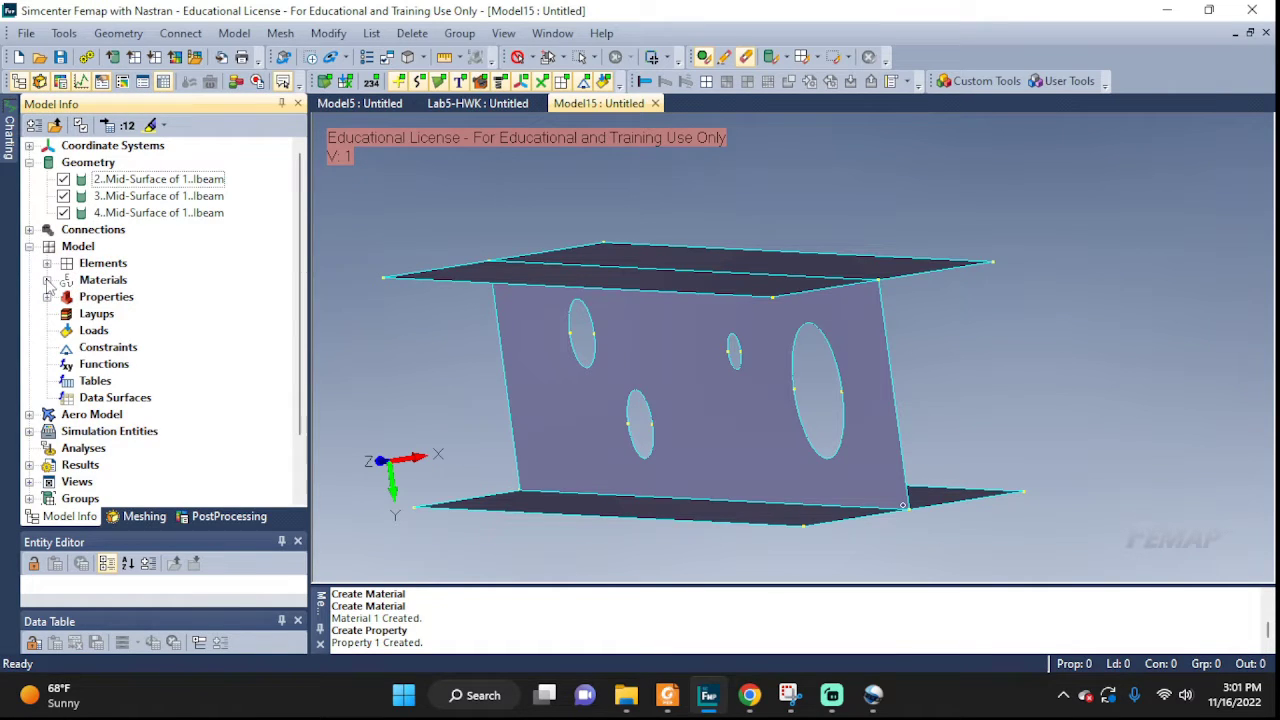
click(47, 281)
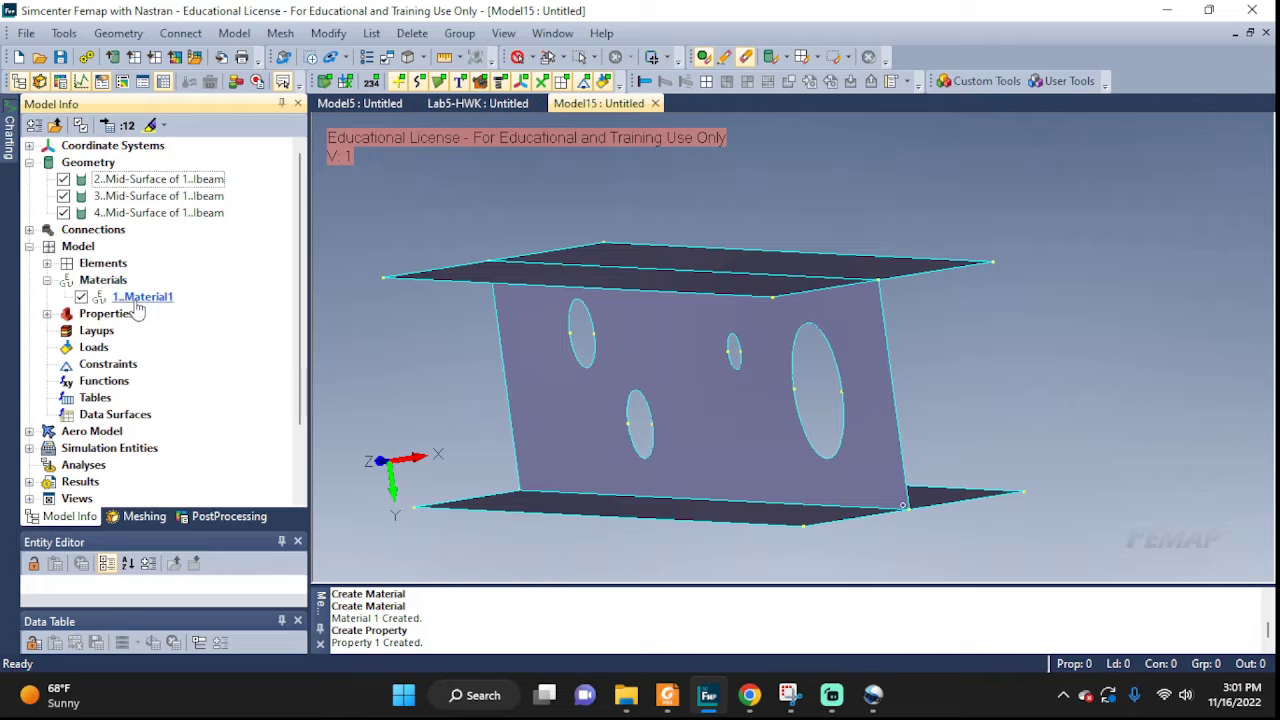
click(47, 314)
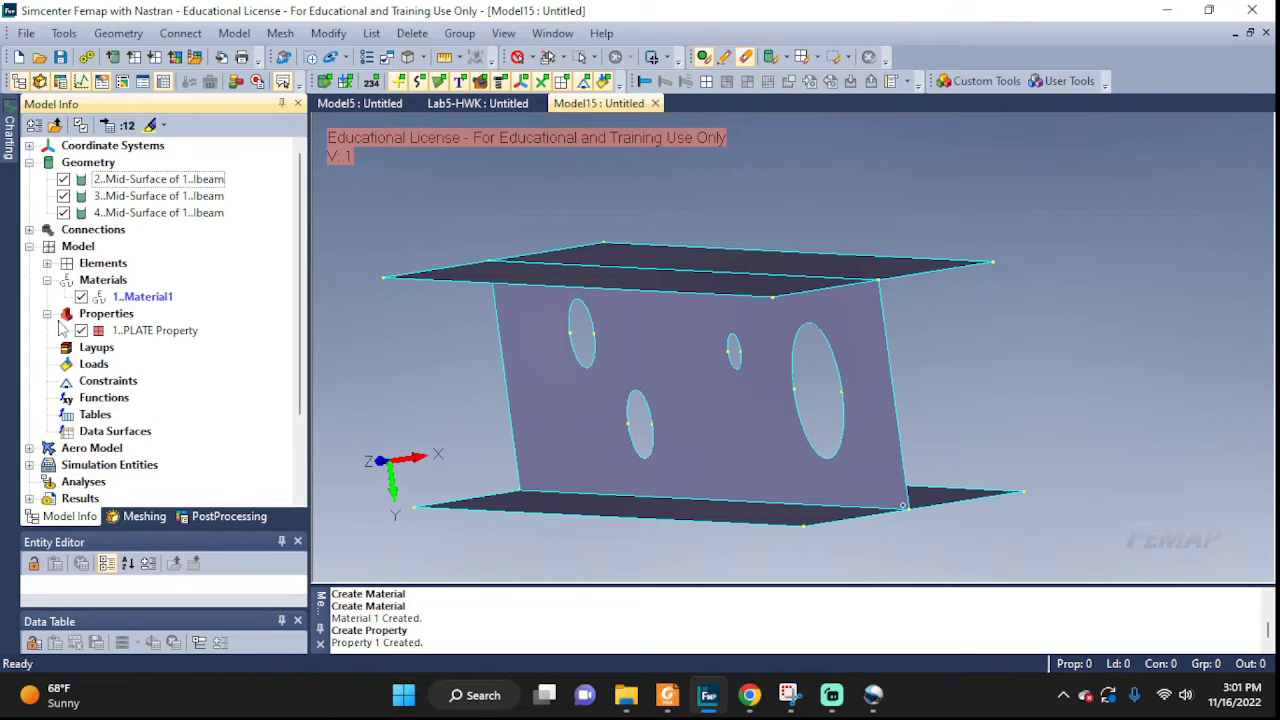
right_click(148, 331)
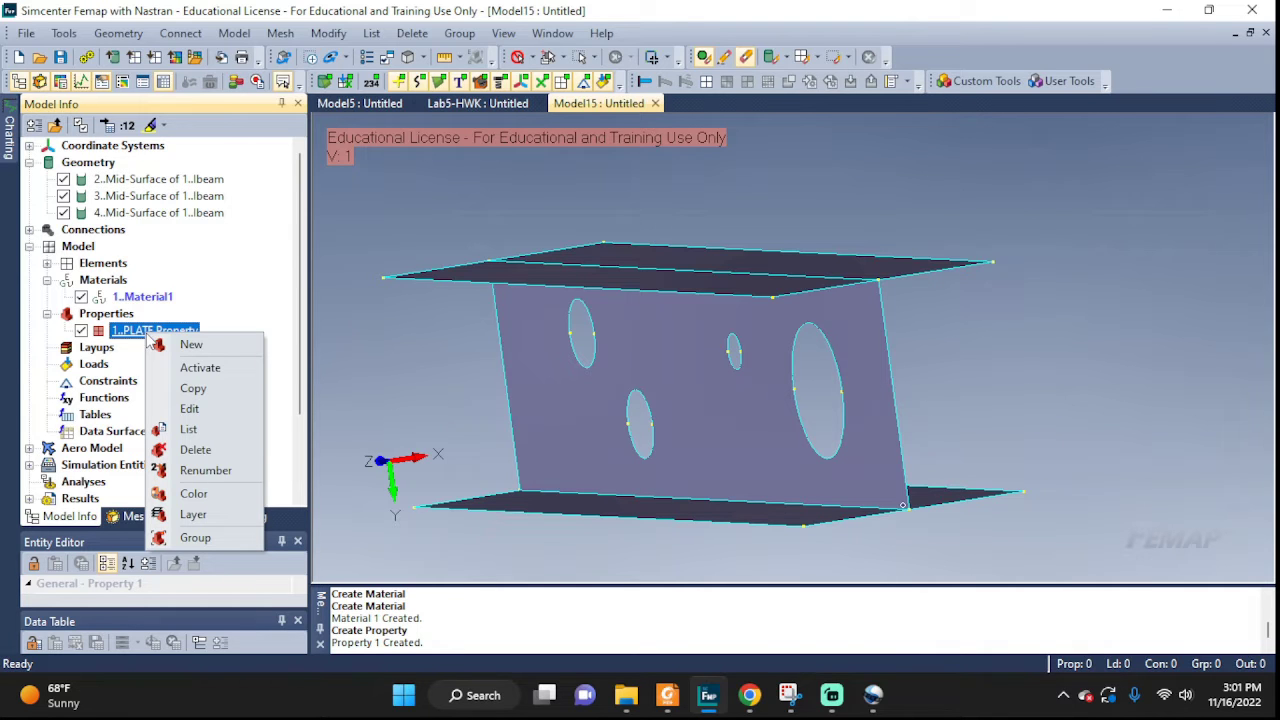
click(193, 409)
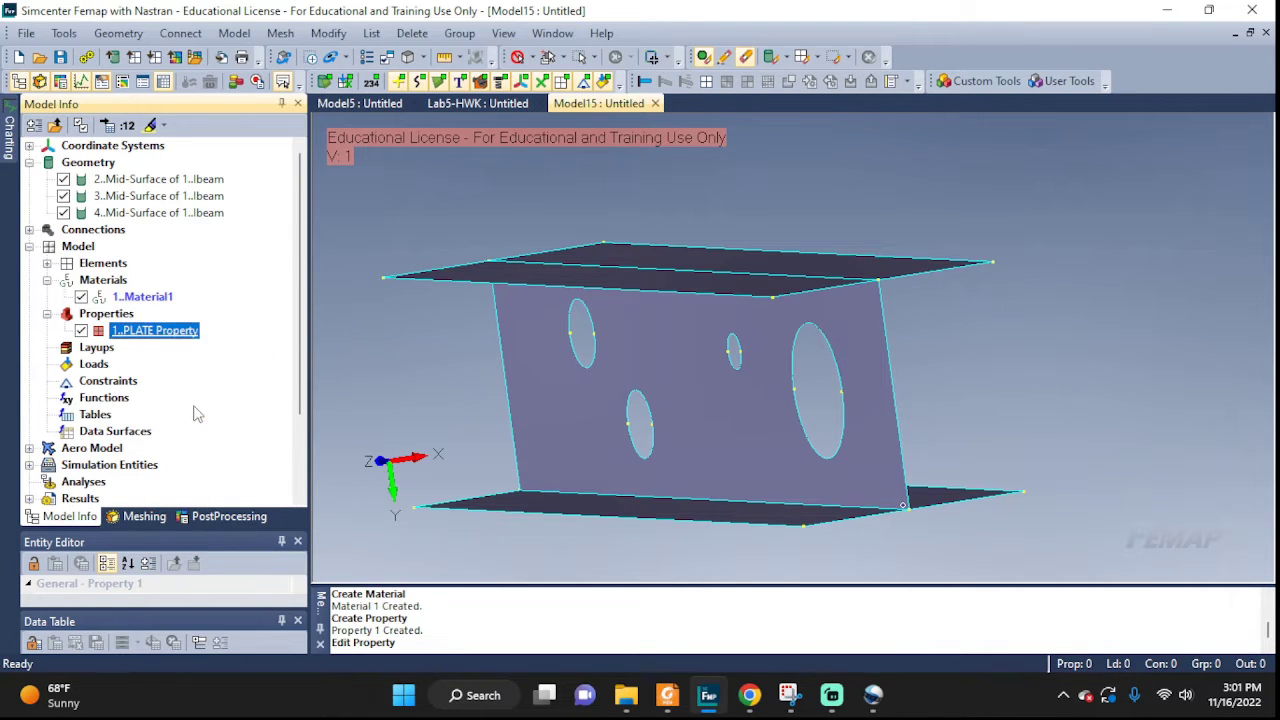
click(604, 224)
drag(604, 228, 469, 231)
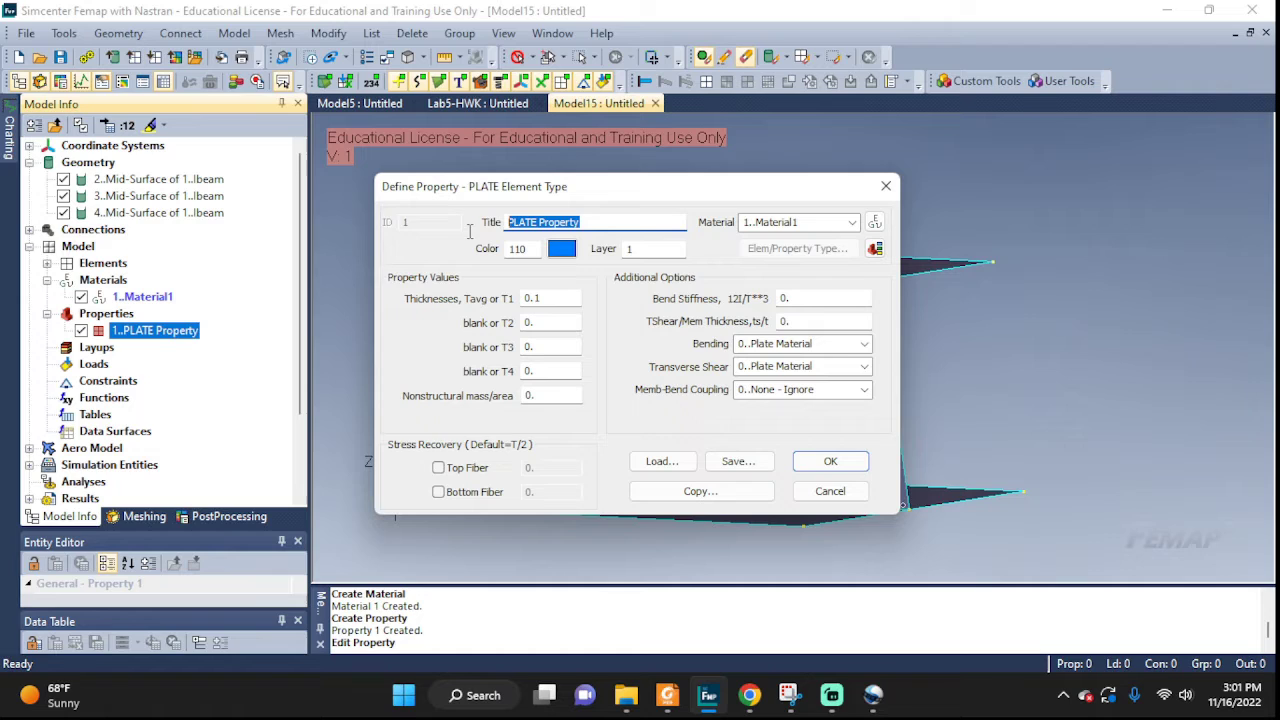
text(My Plate)
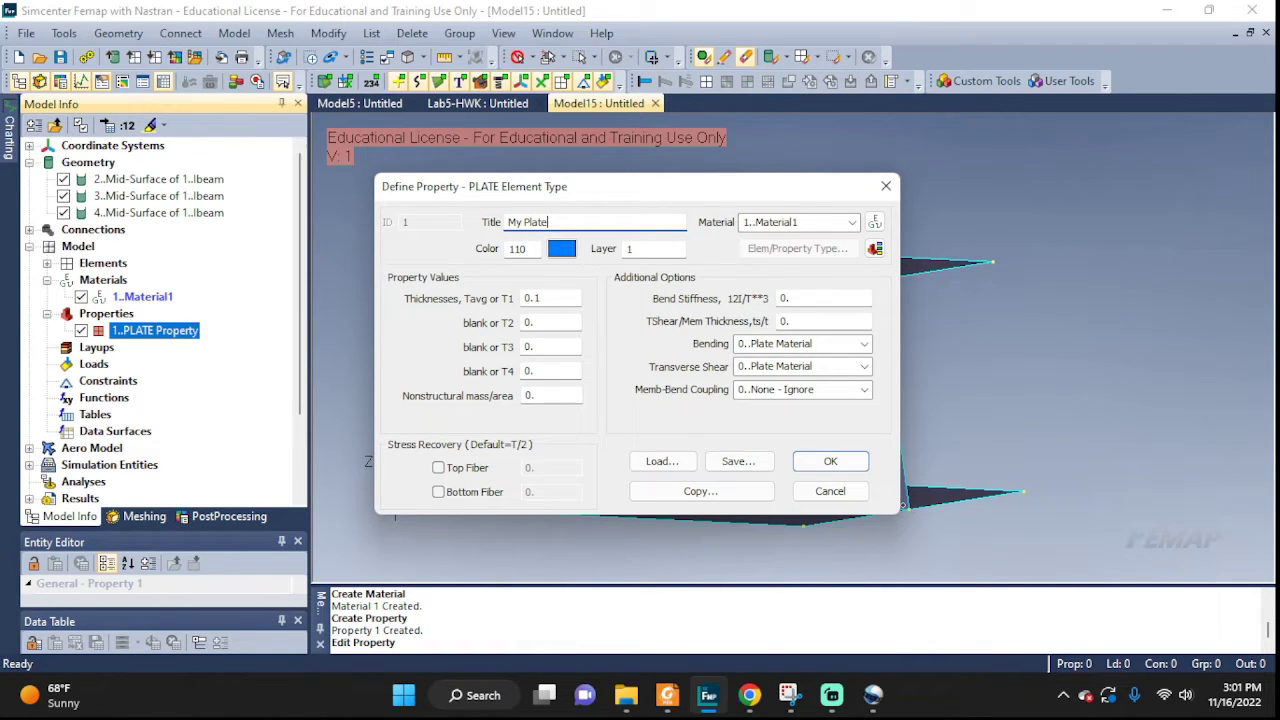
click(830, 462)
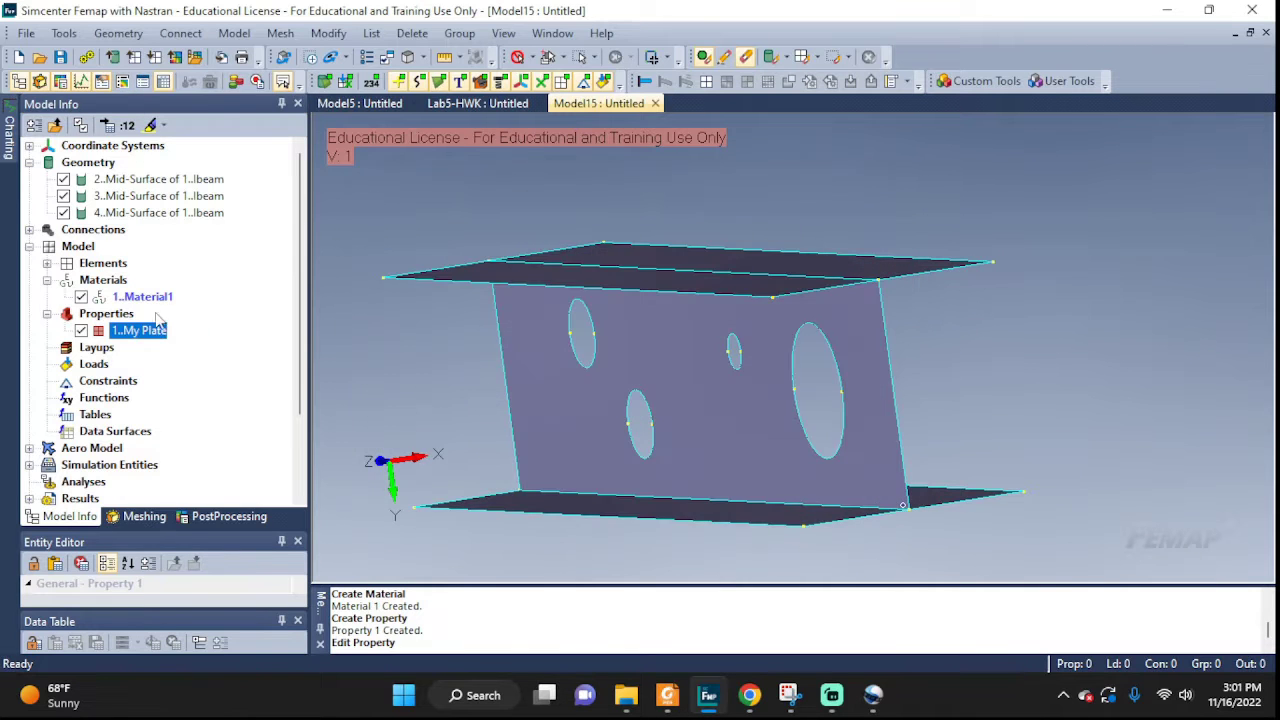
middle_drag(825, 545, 815, 449)
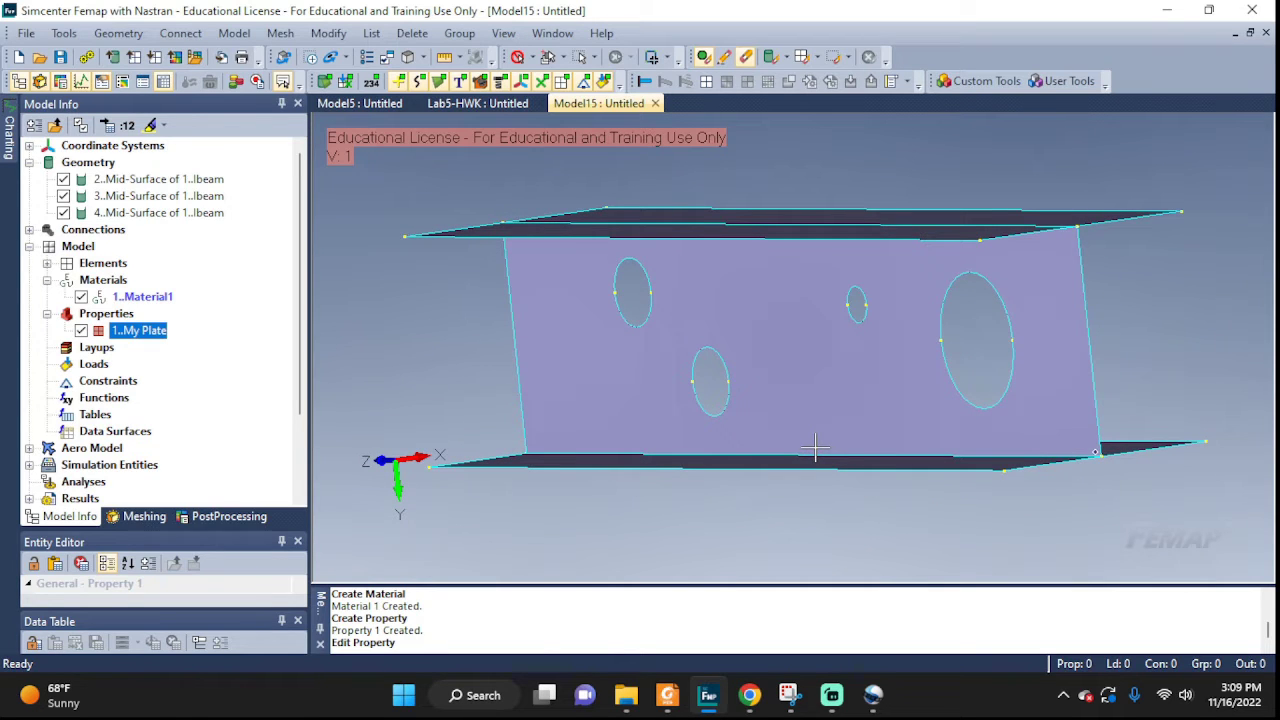
Select all three I-beam surfaces for Mesh Size On Surface.
middle_drag(815, 449, 813, 457)
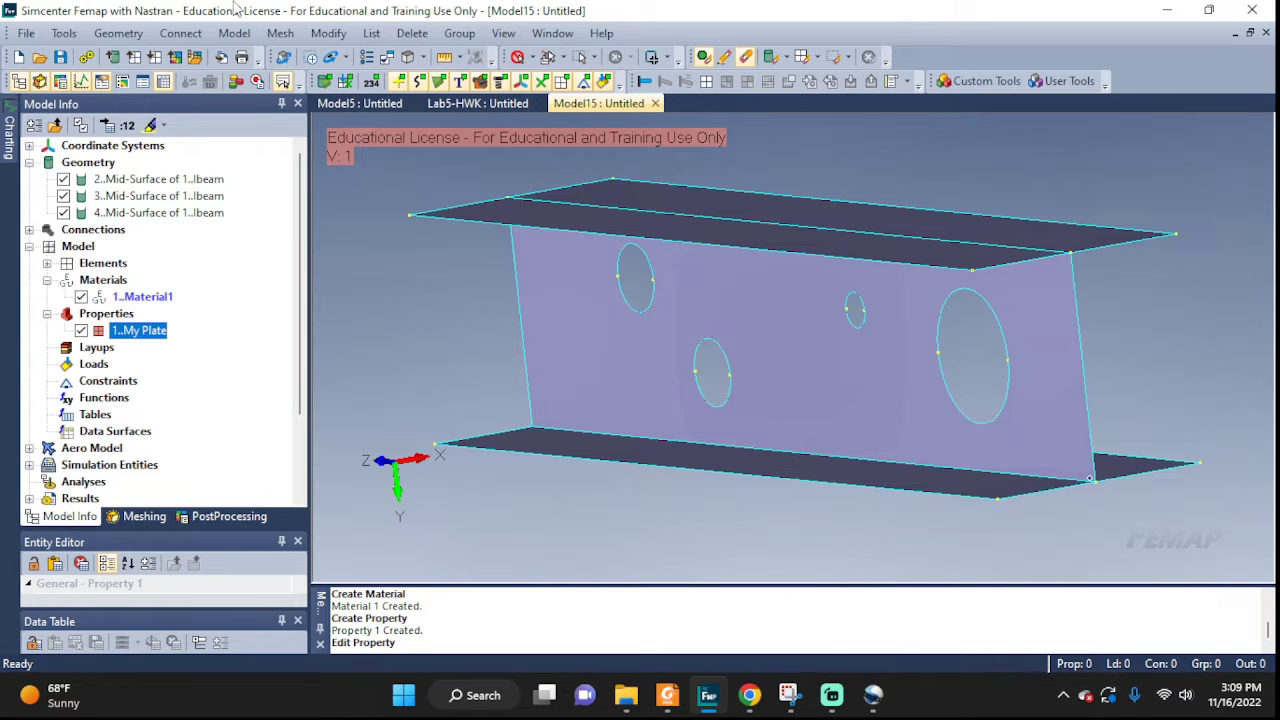
click(268, 35)
mouse_move(303, 78)
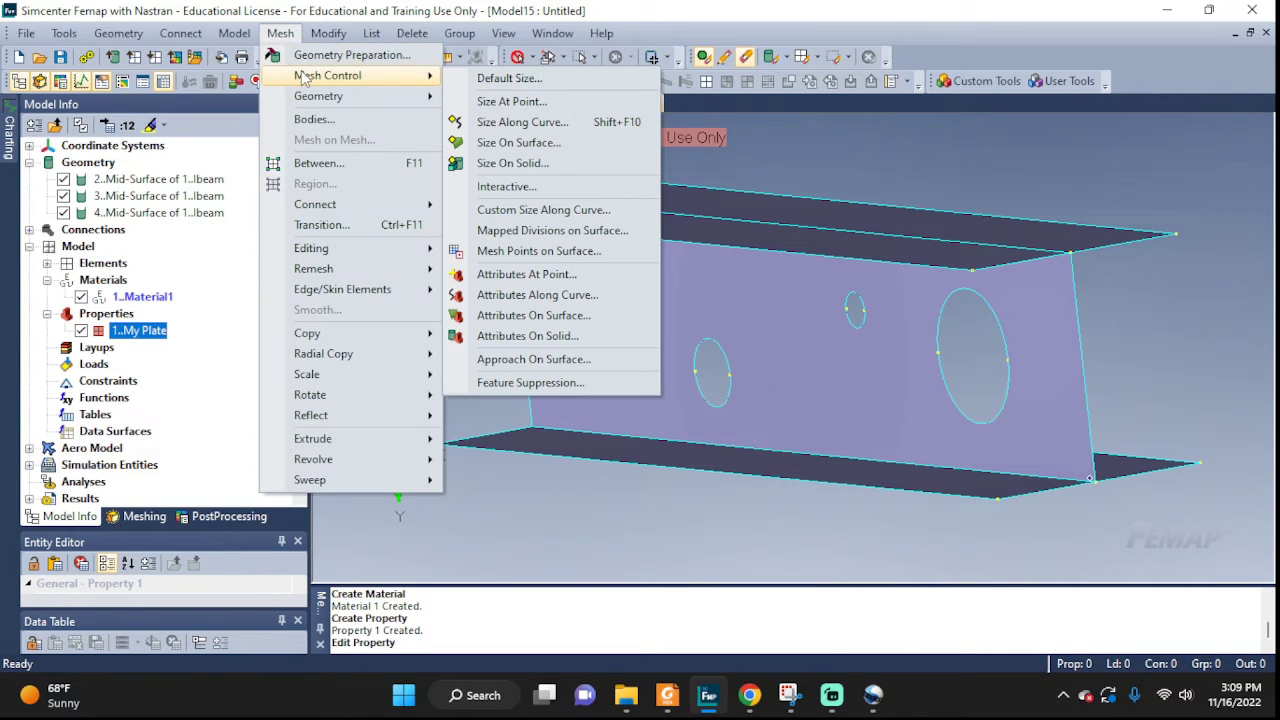
click(518, 143)
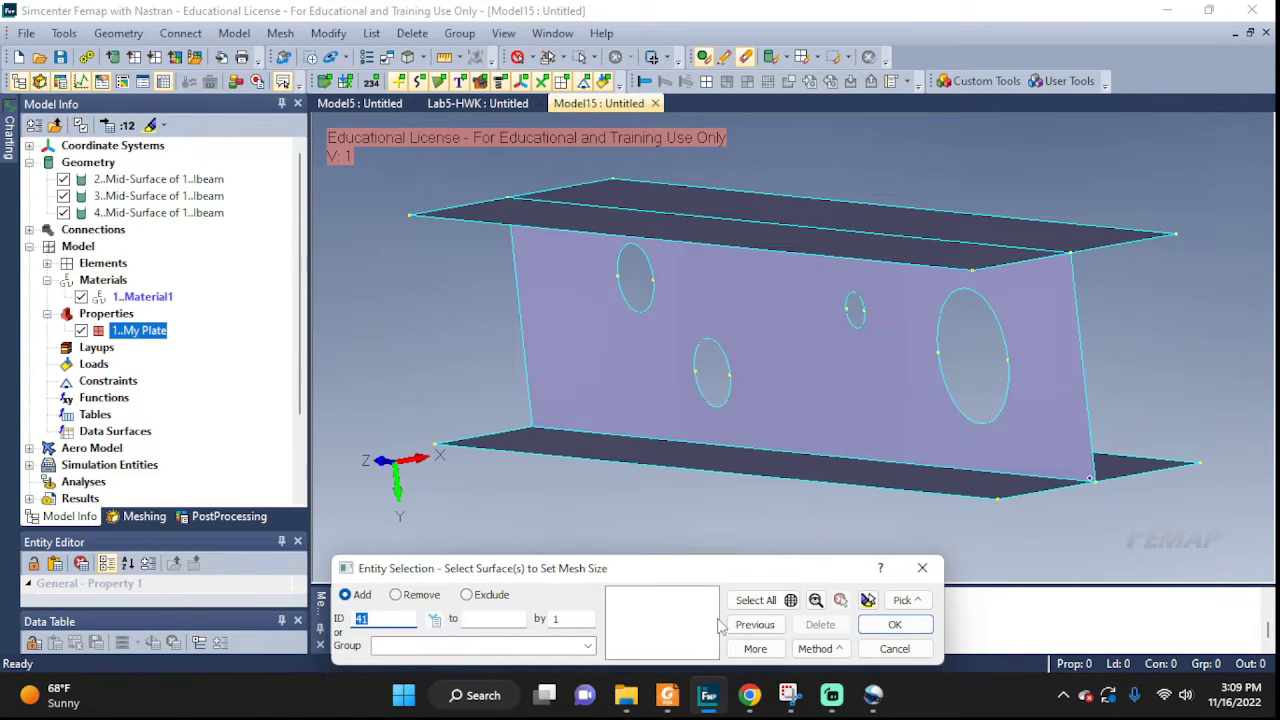
click(756, 600)
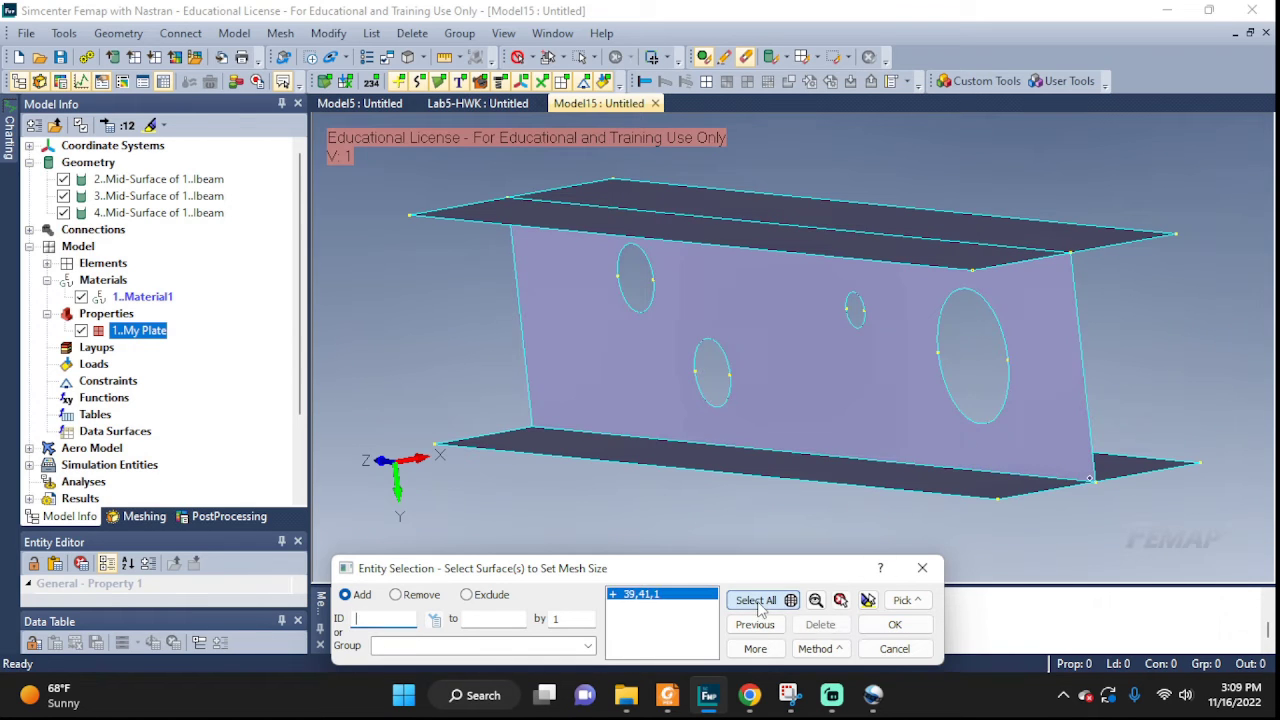
click(868, 600)
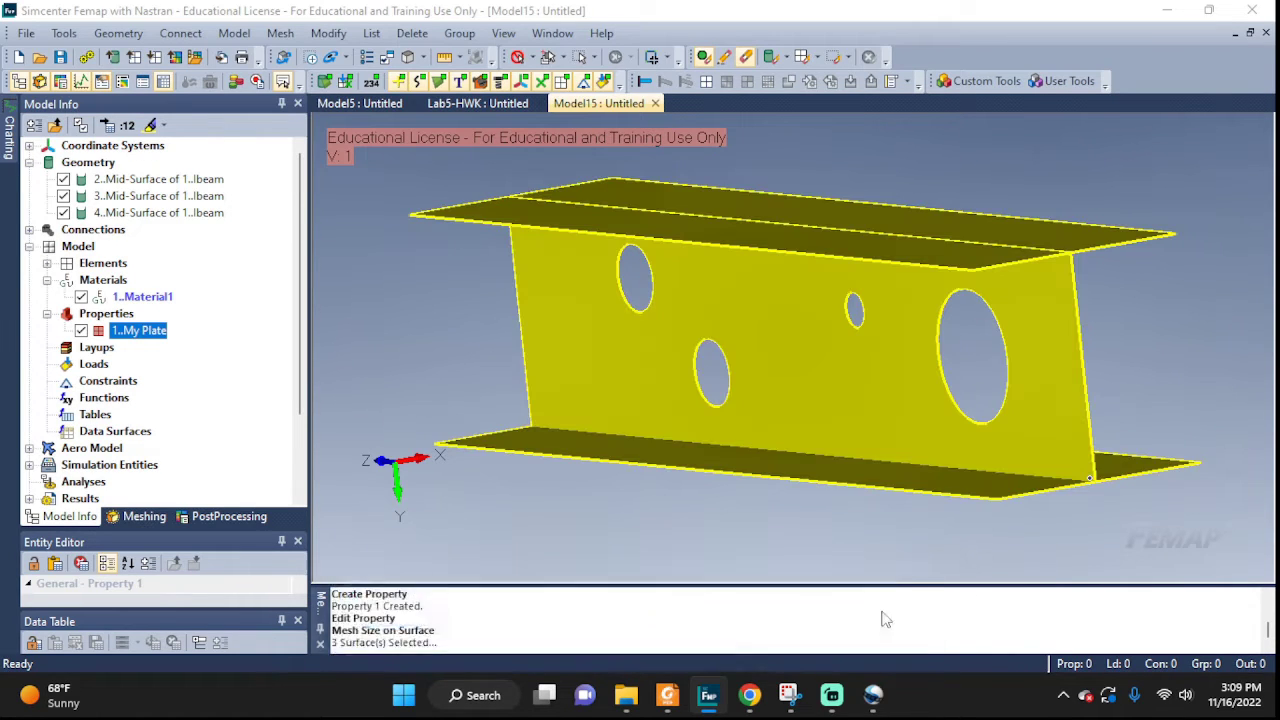
click(895, 624)
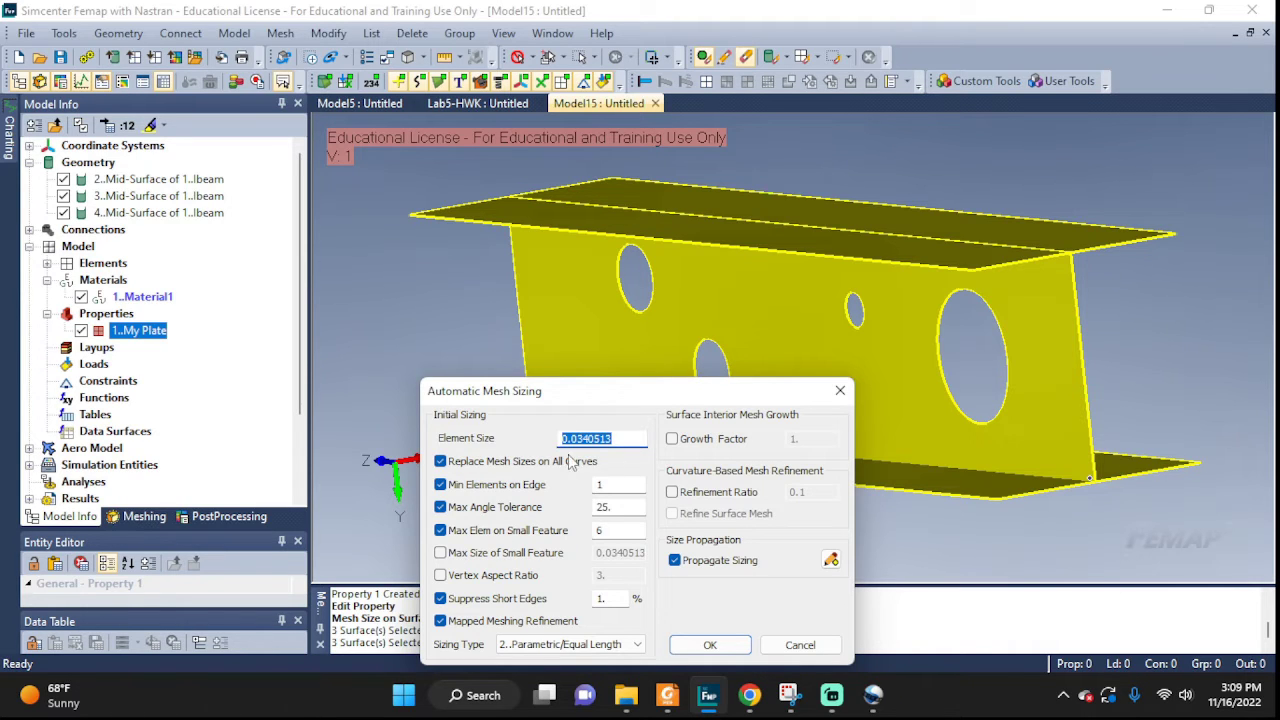
Accept the automatic element size 0.0340513, seeding all surface edges.
click(710, 645)
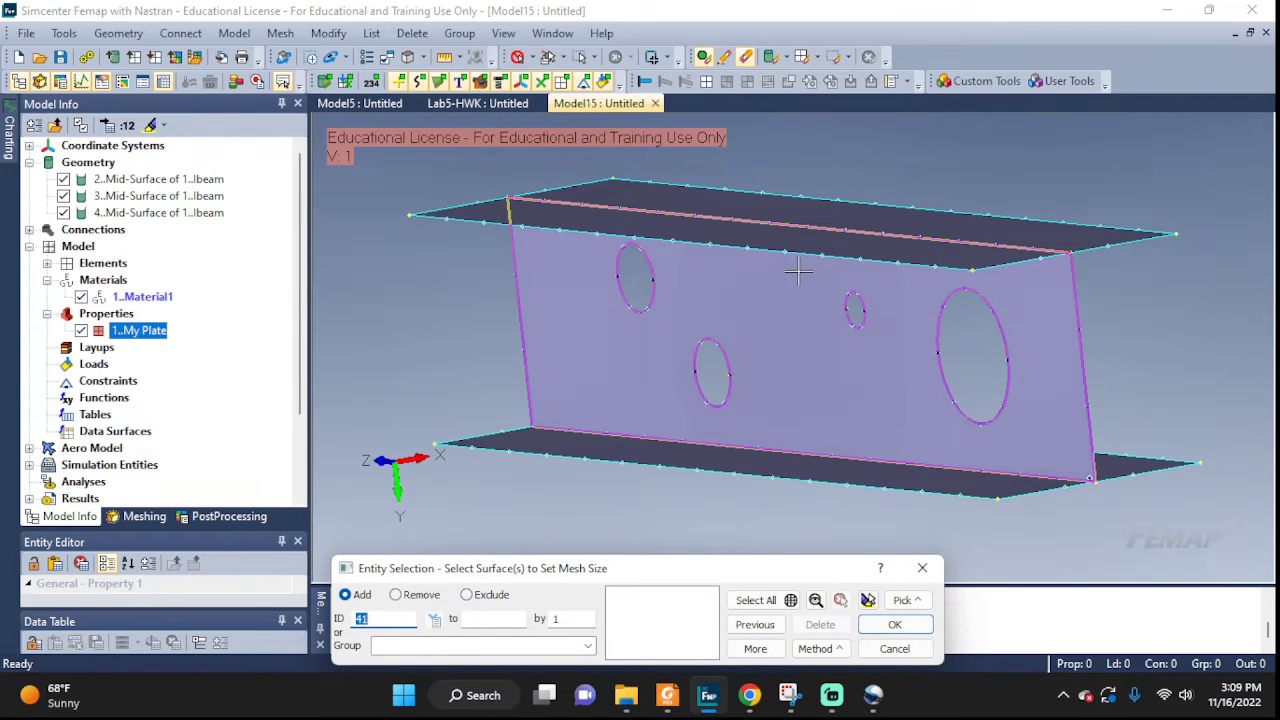
middle_drag(798, 271, 895, 320)
scroll(895, 320, up, 5)
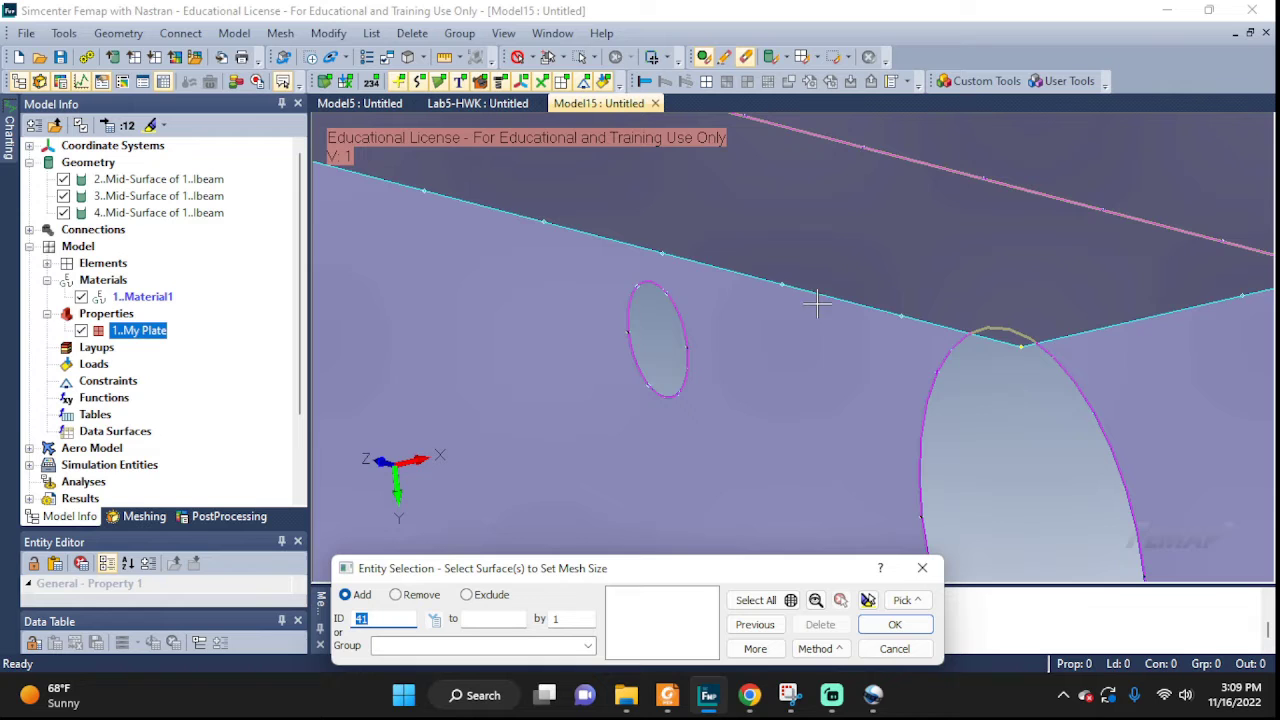
scroll(715, 283, down, 5)
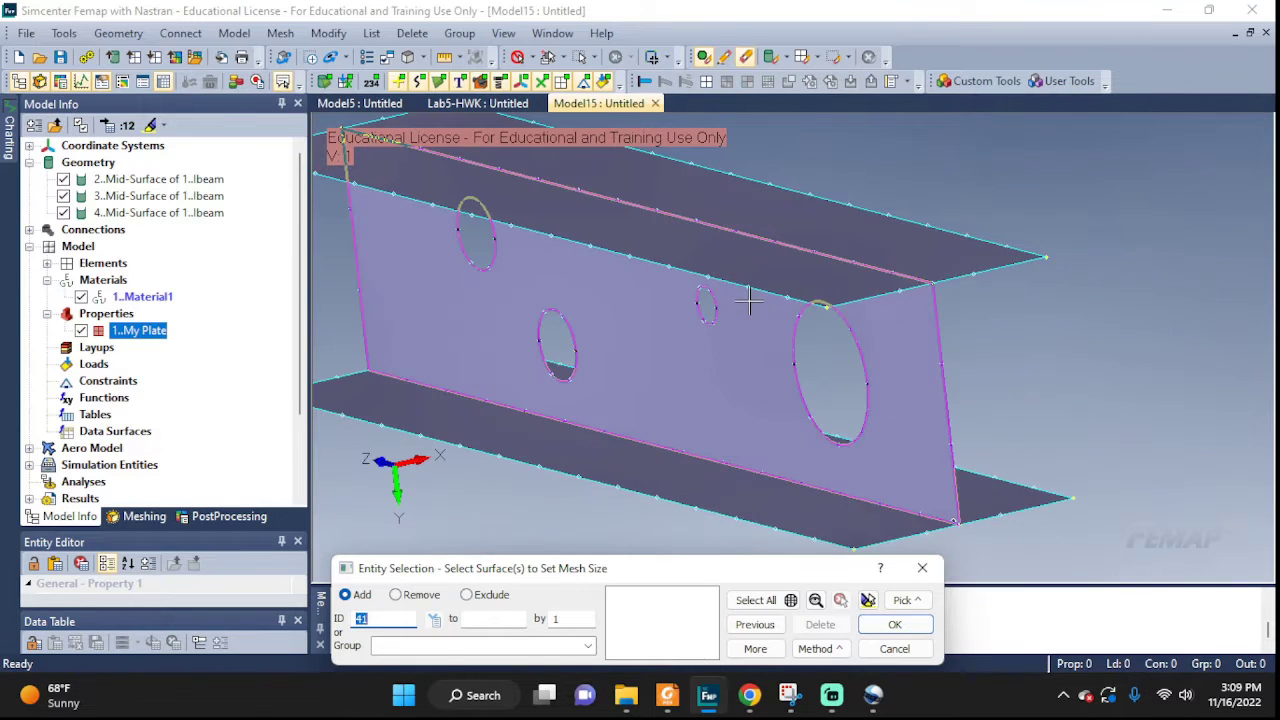
middle_drag(755, 320, 768, 300)
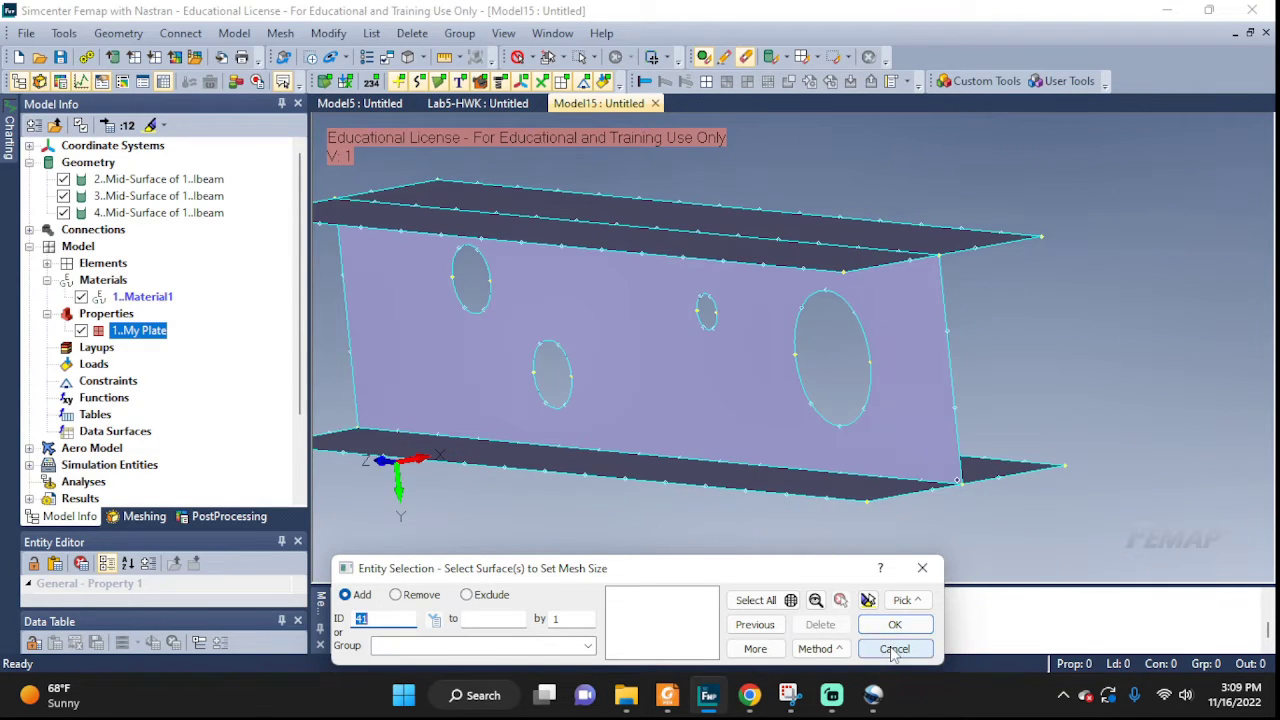
click(894, 624)
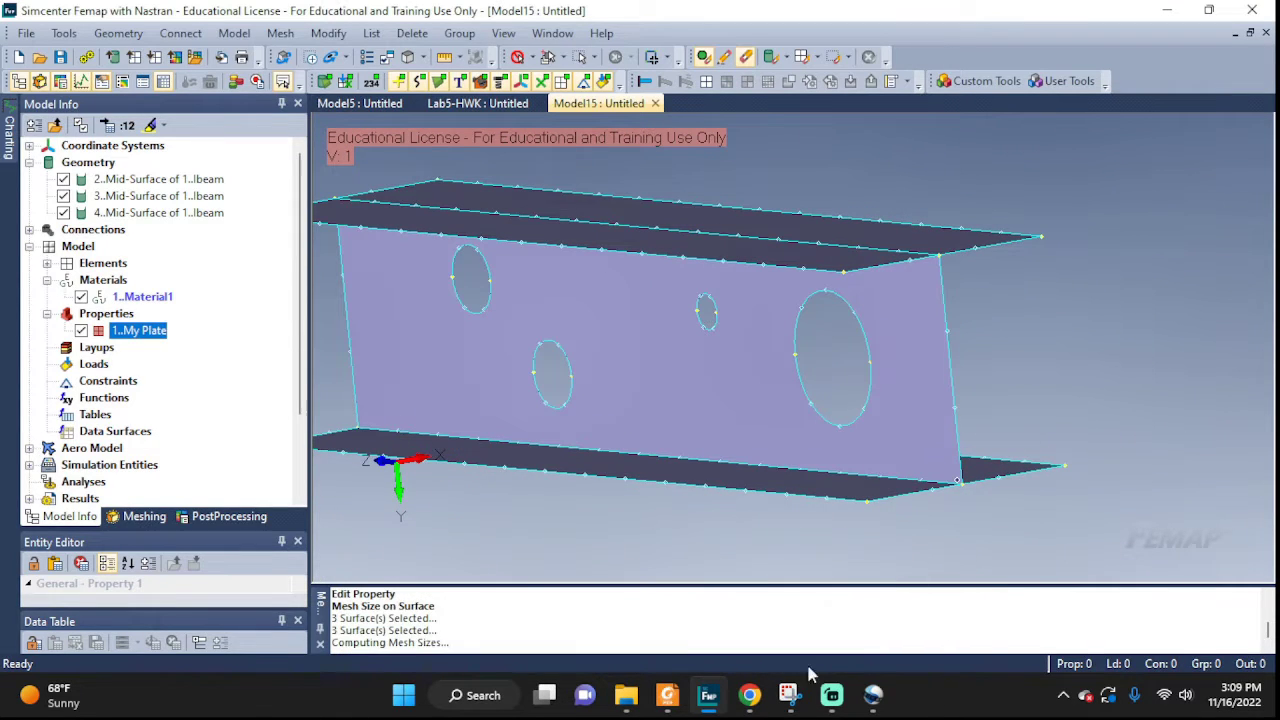
Automesh all three surfaces with quads using property 1..My Plate, giving 251 nodes, 191 elements.
click(280, 33)
mouse_move(315, 104)
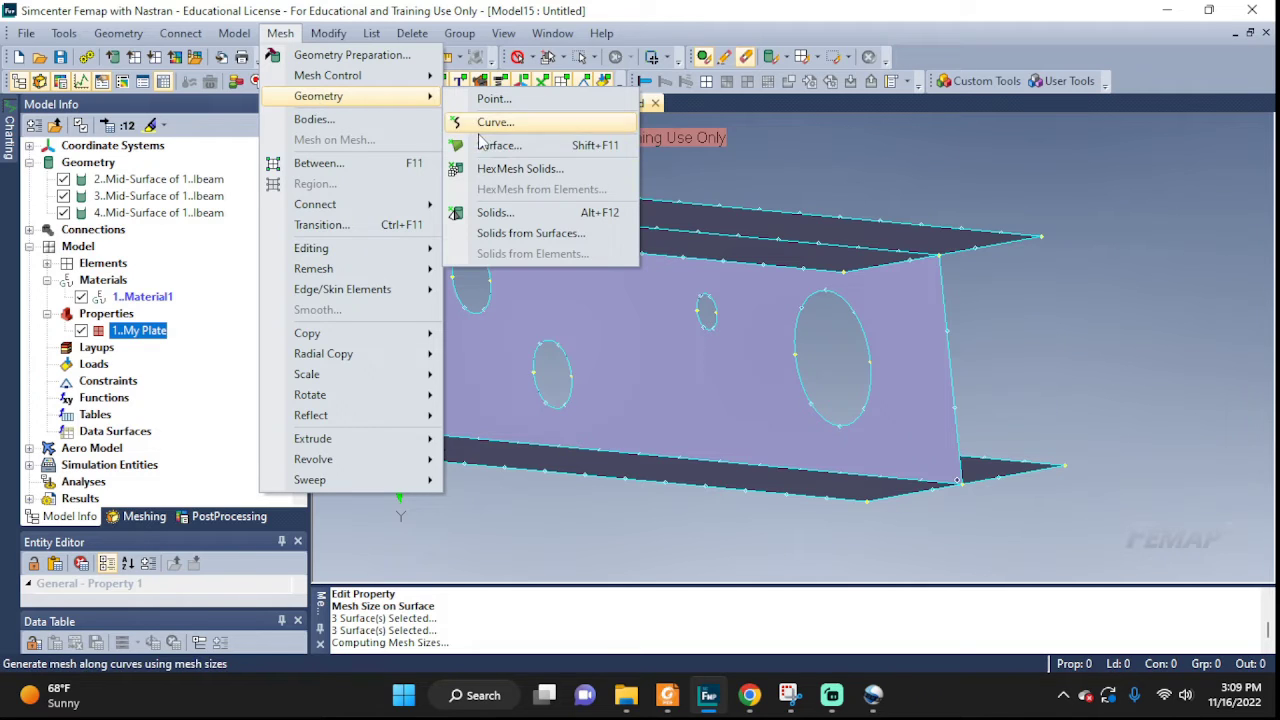
click(498, 147)
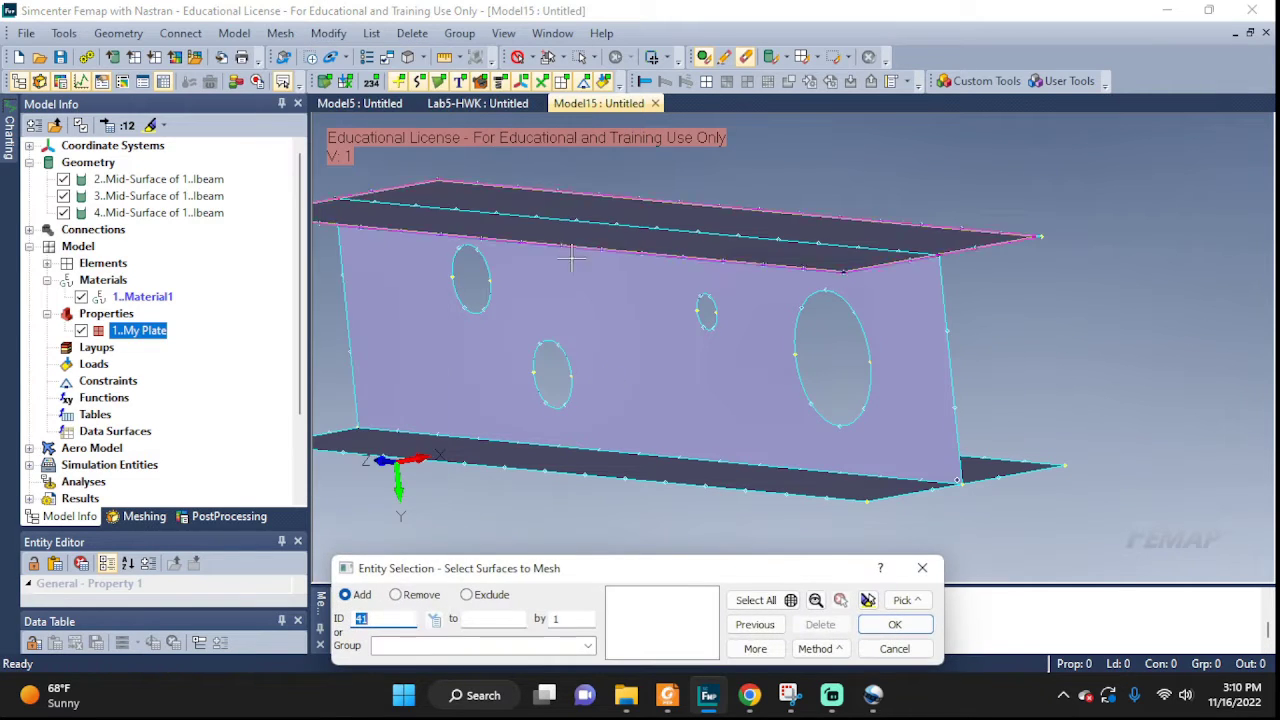
click(765, 600)
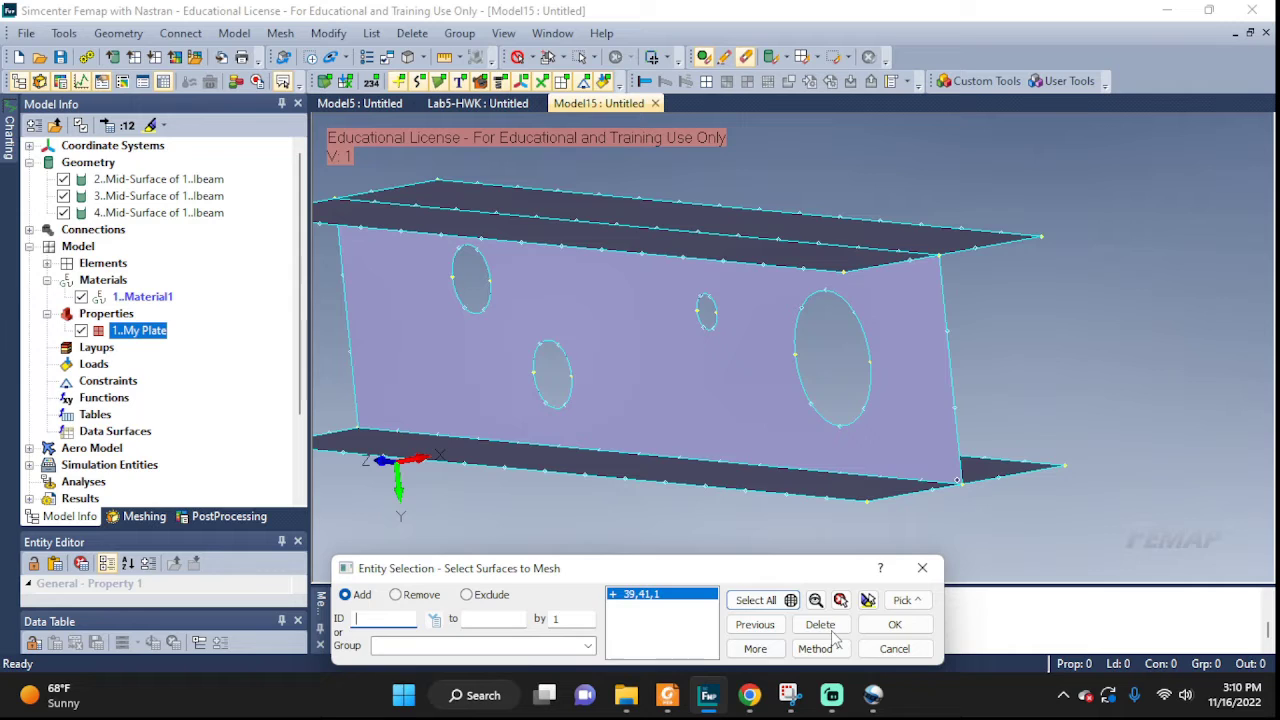
click(868, 622)
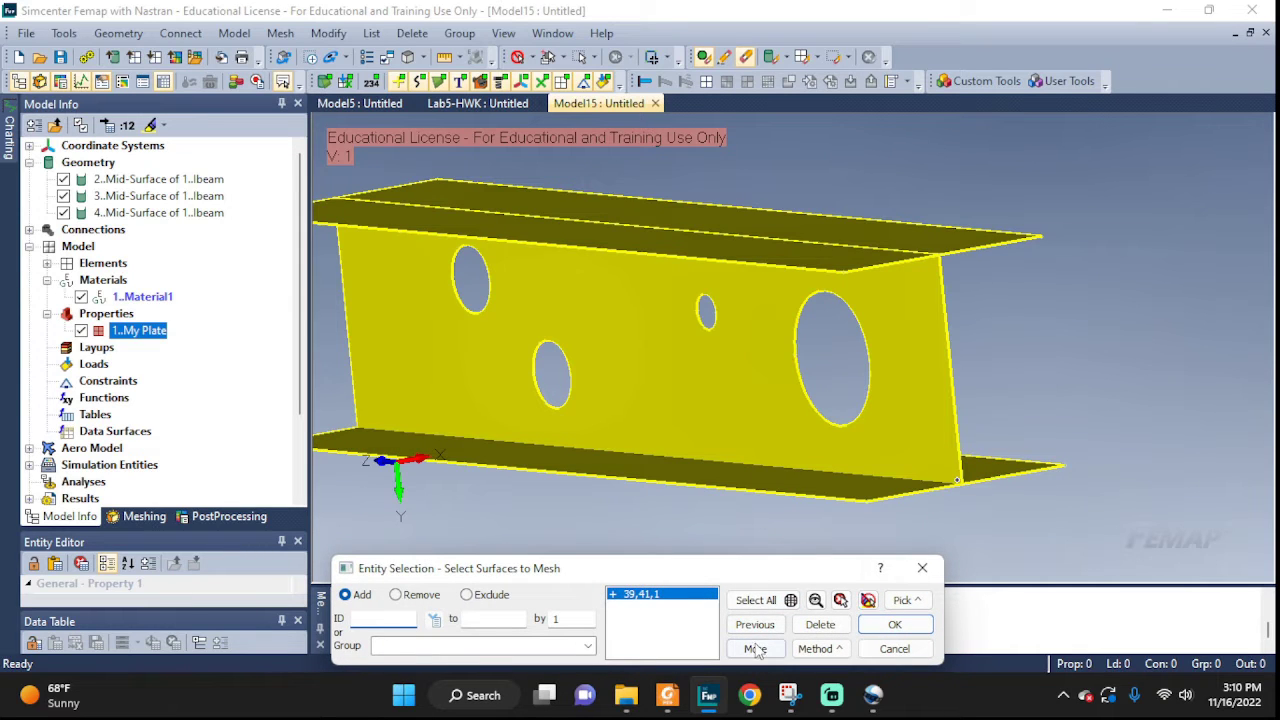
click(890, 625)
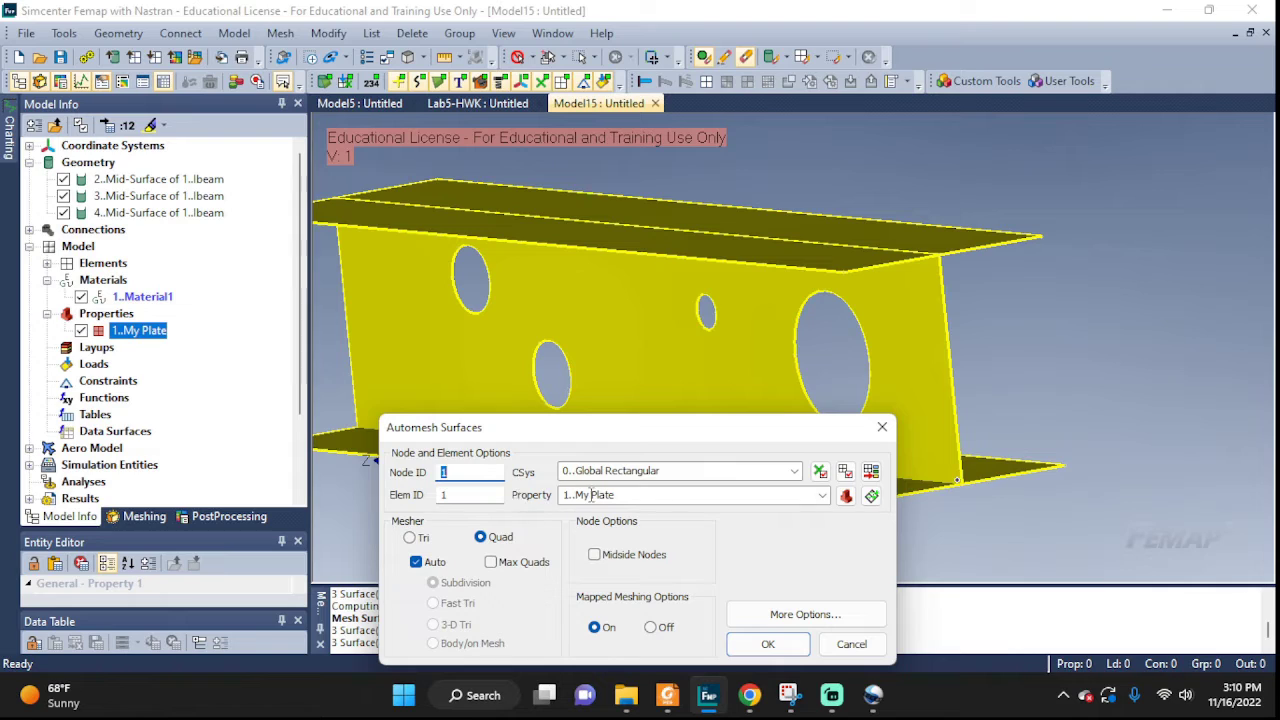
click(821, 496)
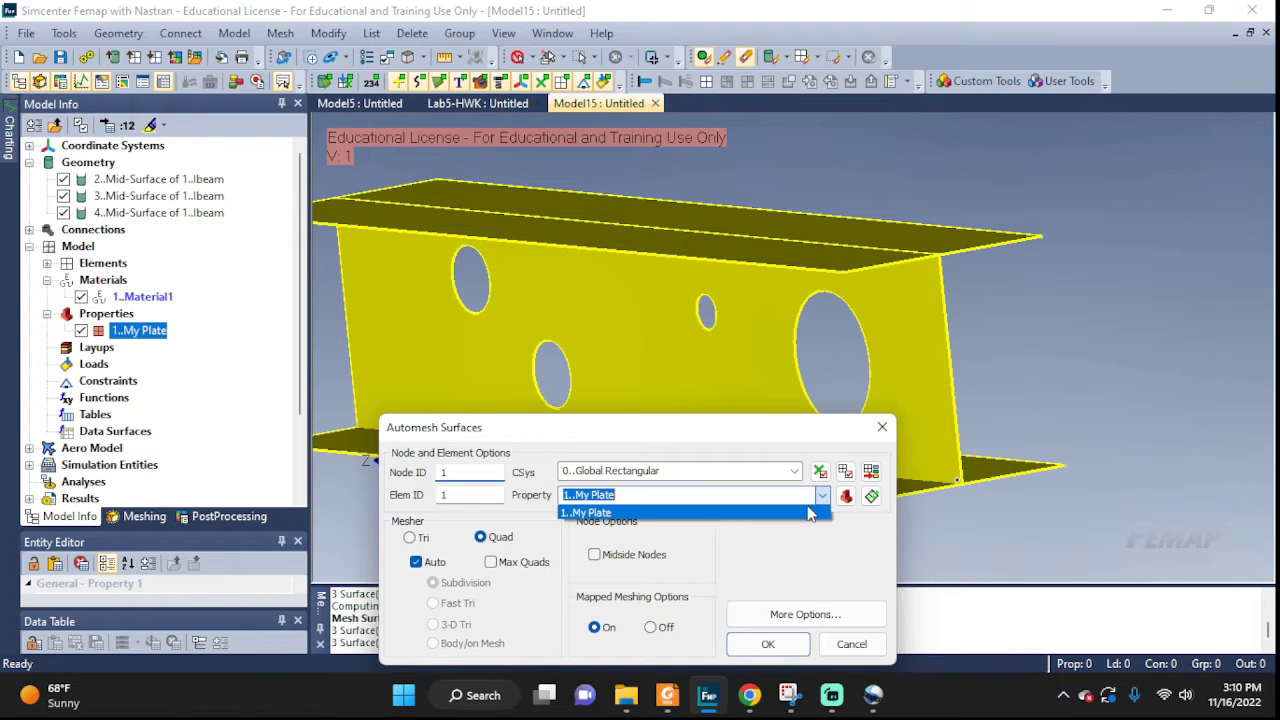
click(580, 513)
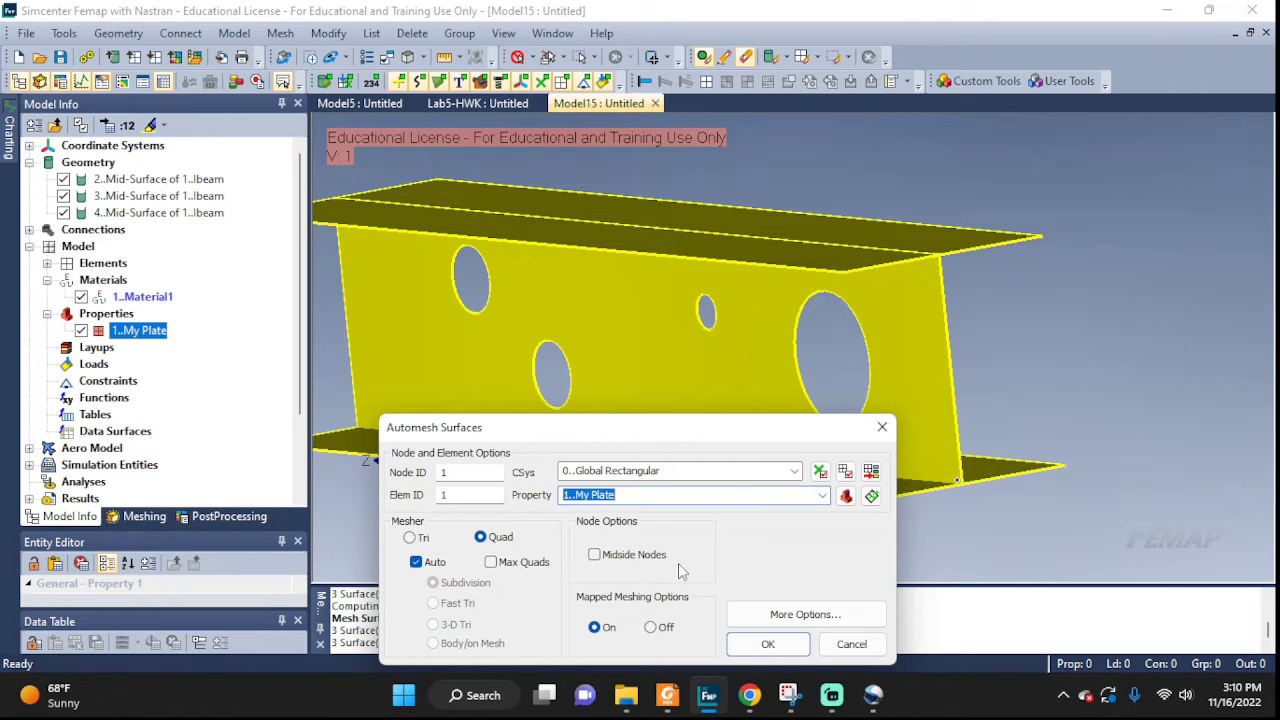
click(767, 645)
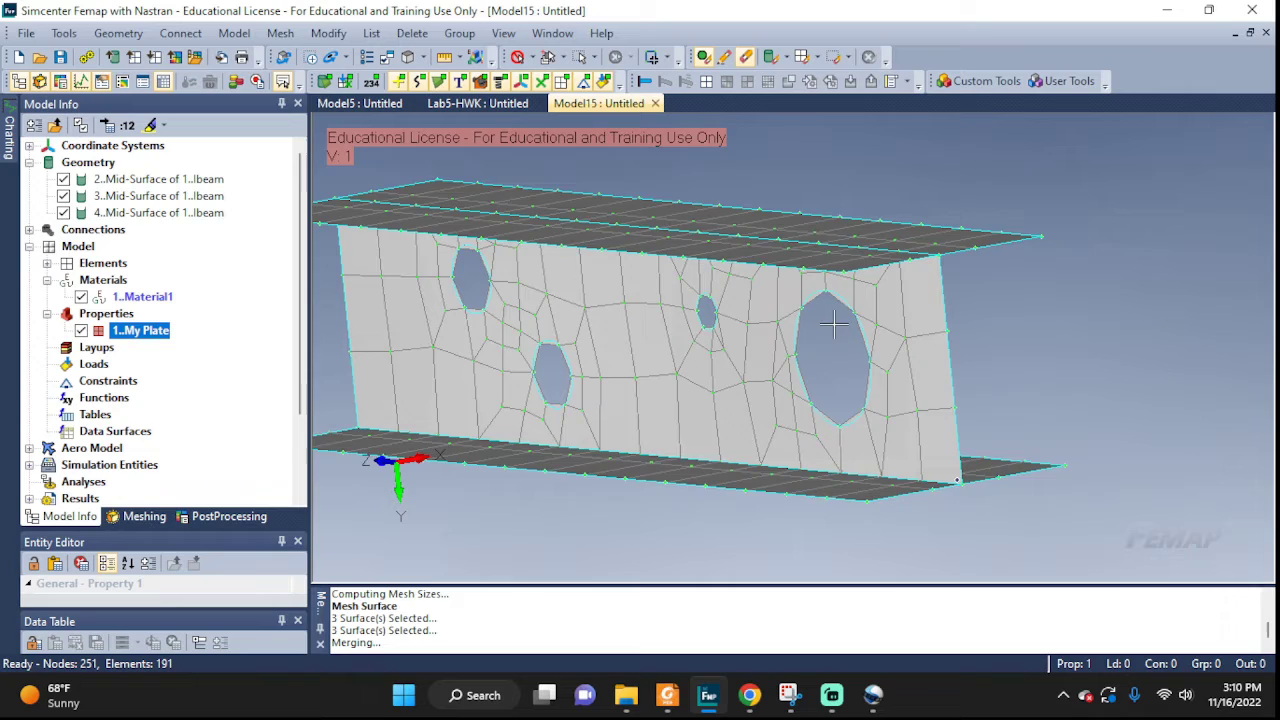
Zoom out and rotate the meshed I-beam to an oblique view of the perforated web and flanges.
mouse_move(834, 323)
middle_down()
mouse_move(866, 334)
mouse_move(749, 343)
mouse_move(941, 300)
middle_up()
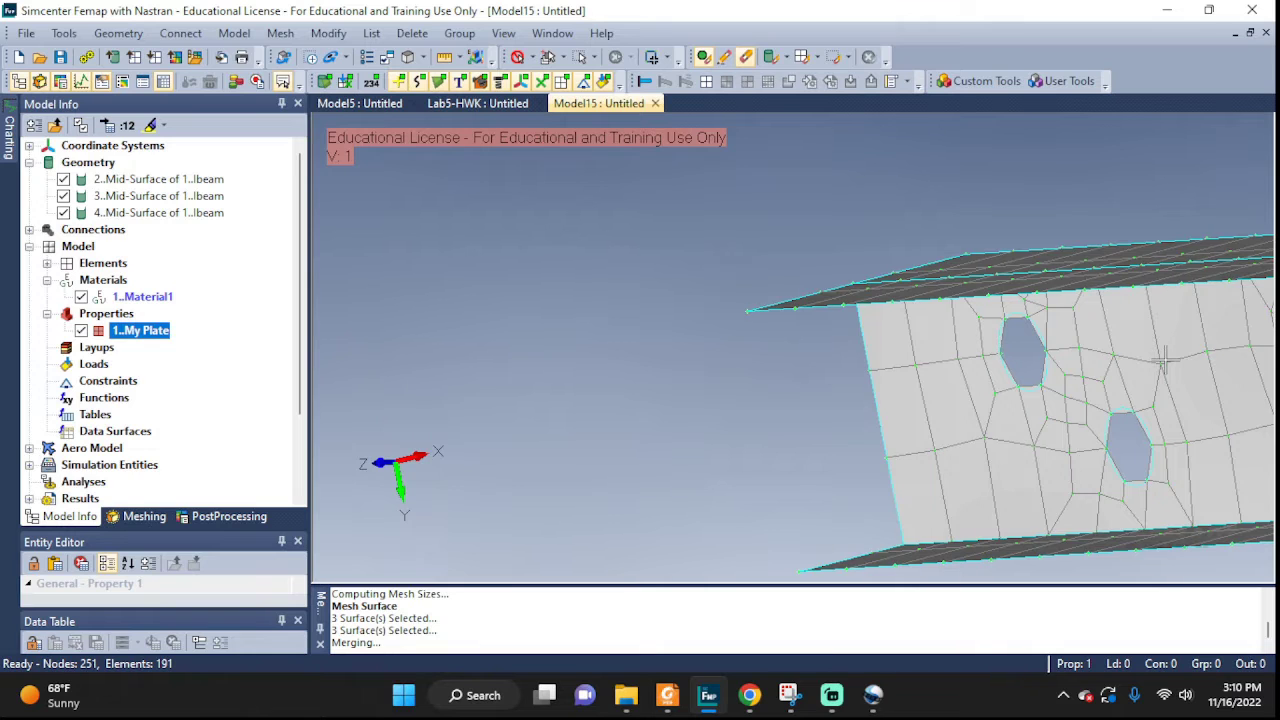
middle_drag(1163, 360, 749, 337)
scroll(1090, 355, up, 5)
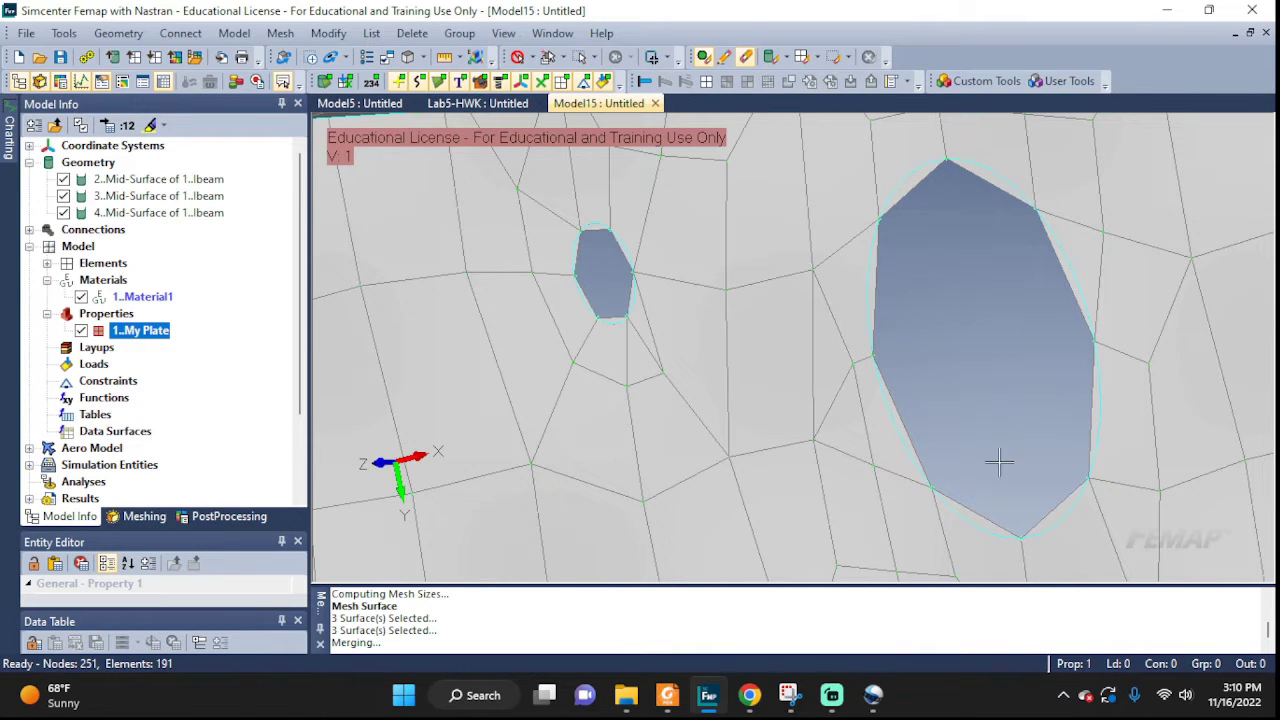
scroll(973, 252, down, 5)
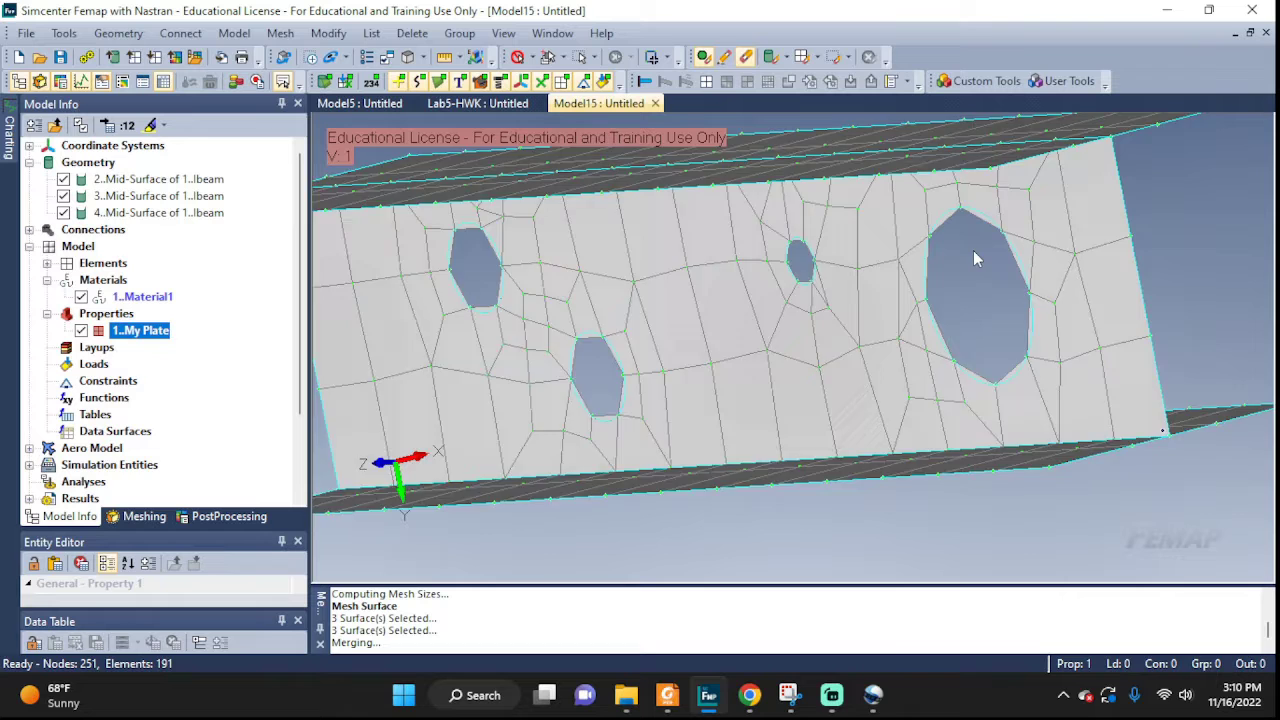
scroll(975, 258, down, 2)
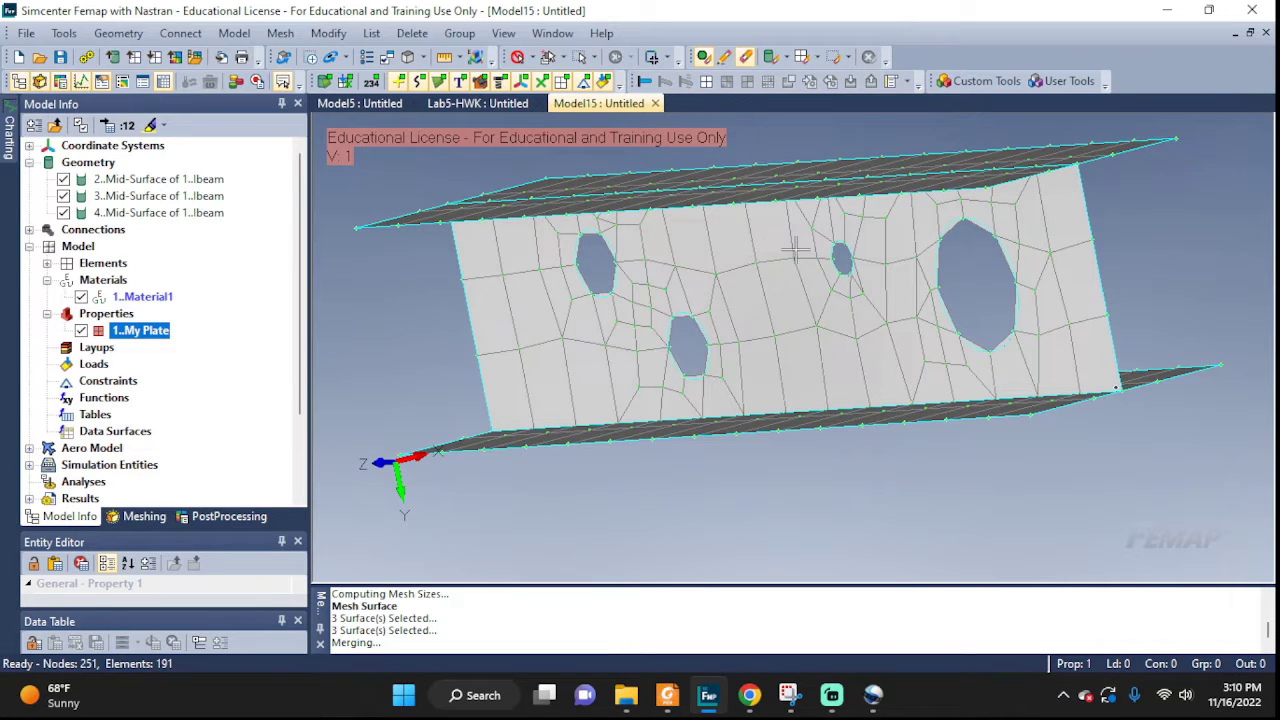
ctrl+middle_drag(850, 287, 837, 330)
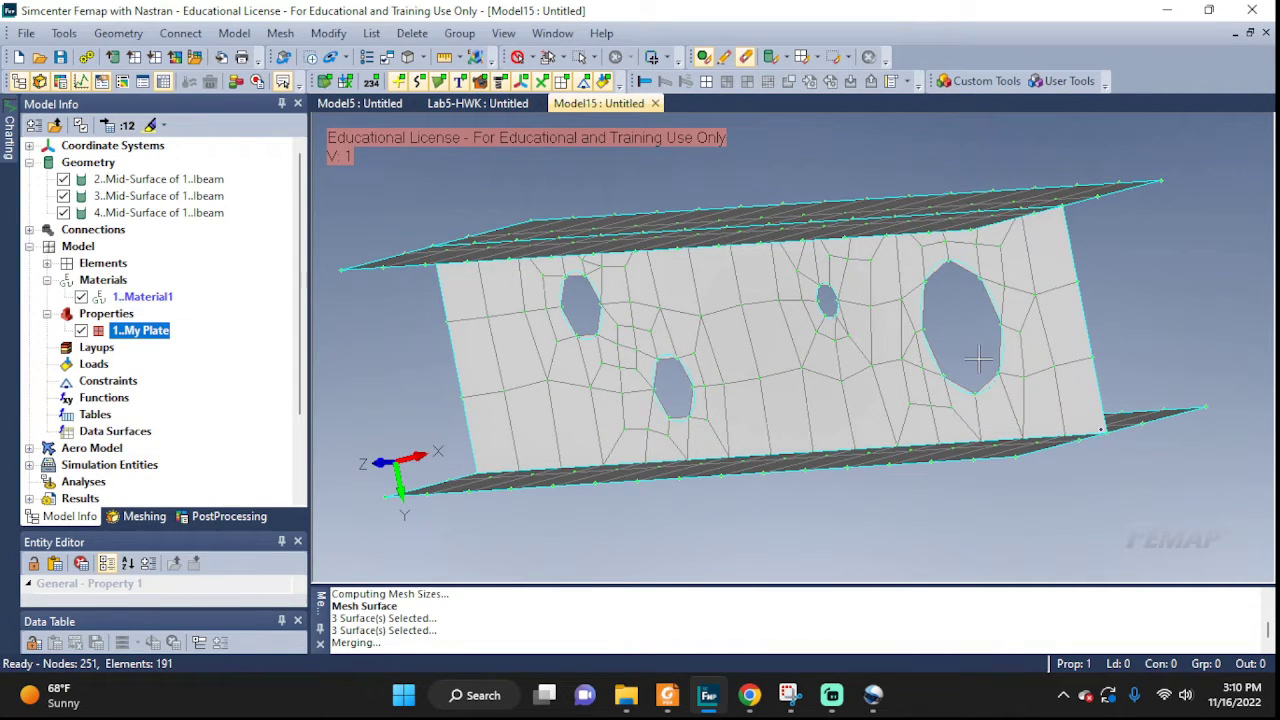
middle_drag(980, 358, 1045, 320)
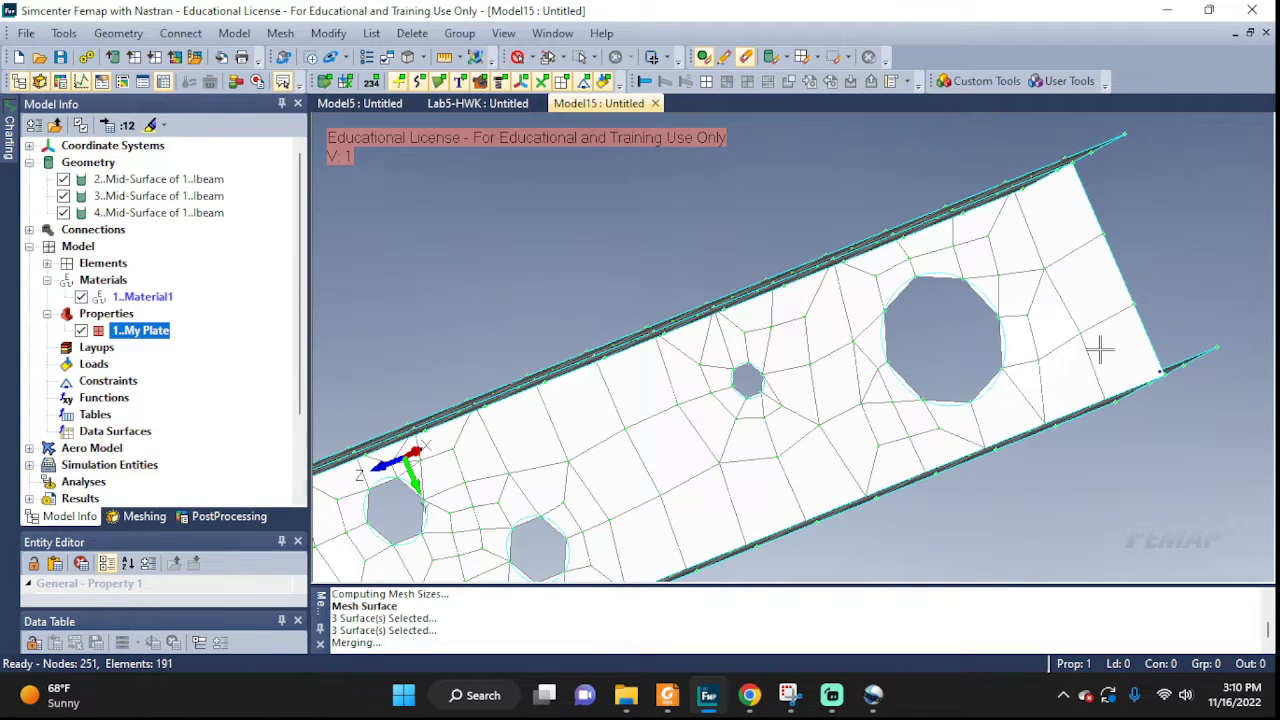
mouse_move(1097, 349)
middle_down()
mouse_move(1090, 421)
mouse_move(1108, 320)
mouse_move(1025, 337)
middle_up()
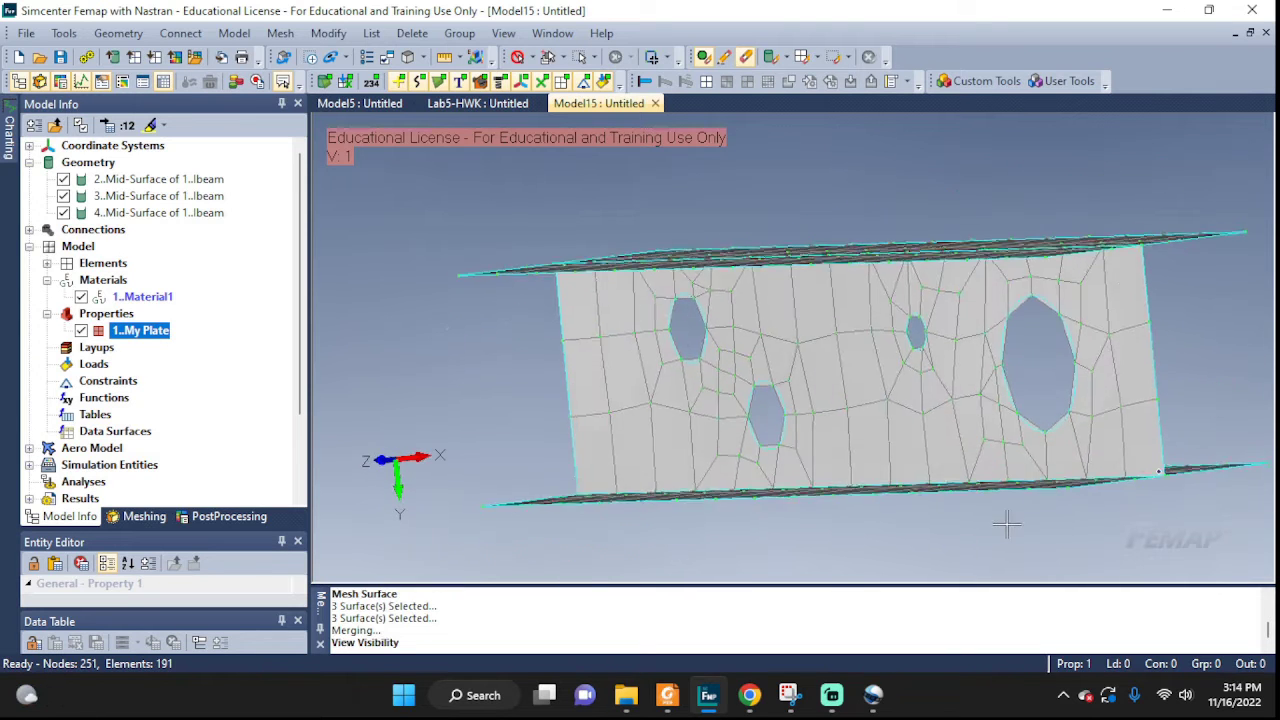
middle_drag(1006, 523, 969, 489)
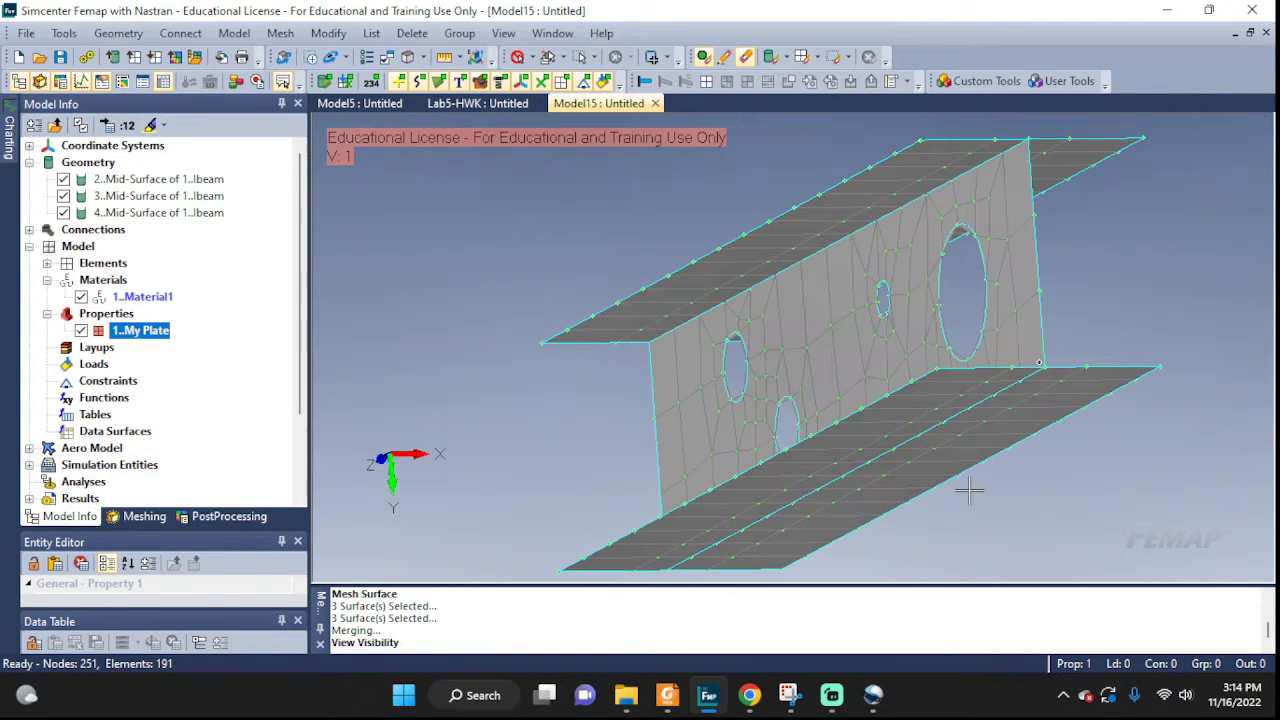
Turn on element ID labels in View Visibility and view the labelled web face-on.
click(500, 33)
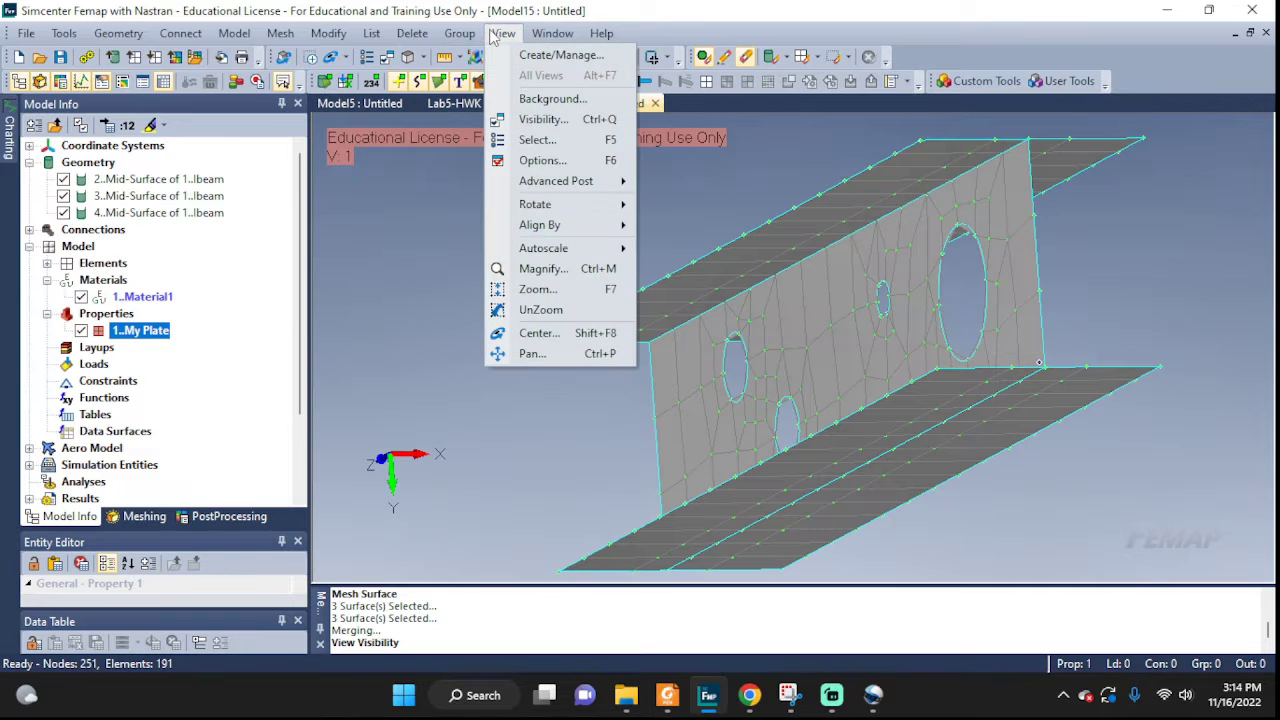
click(538, 119)
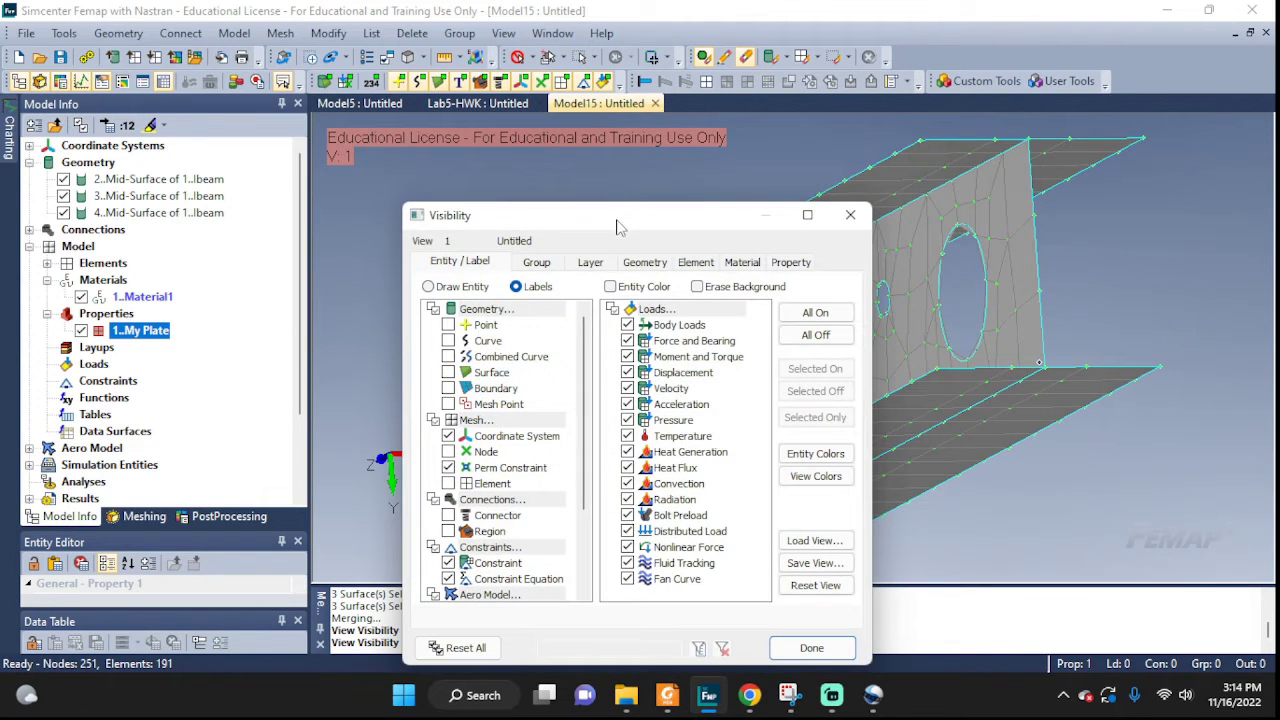
drag(617, 228, 303, 148)
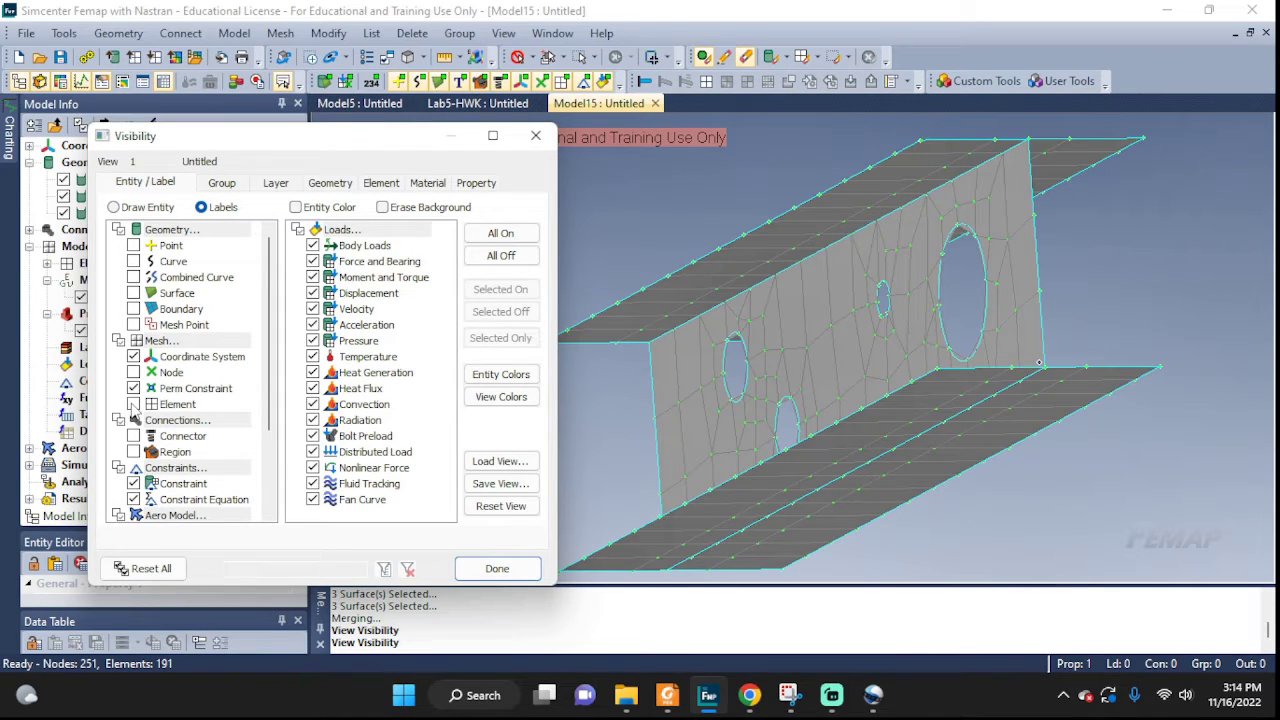
click(133, 404)
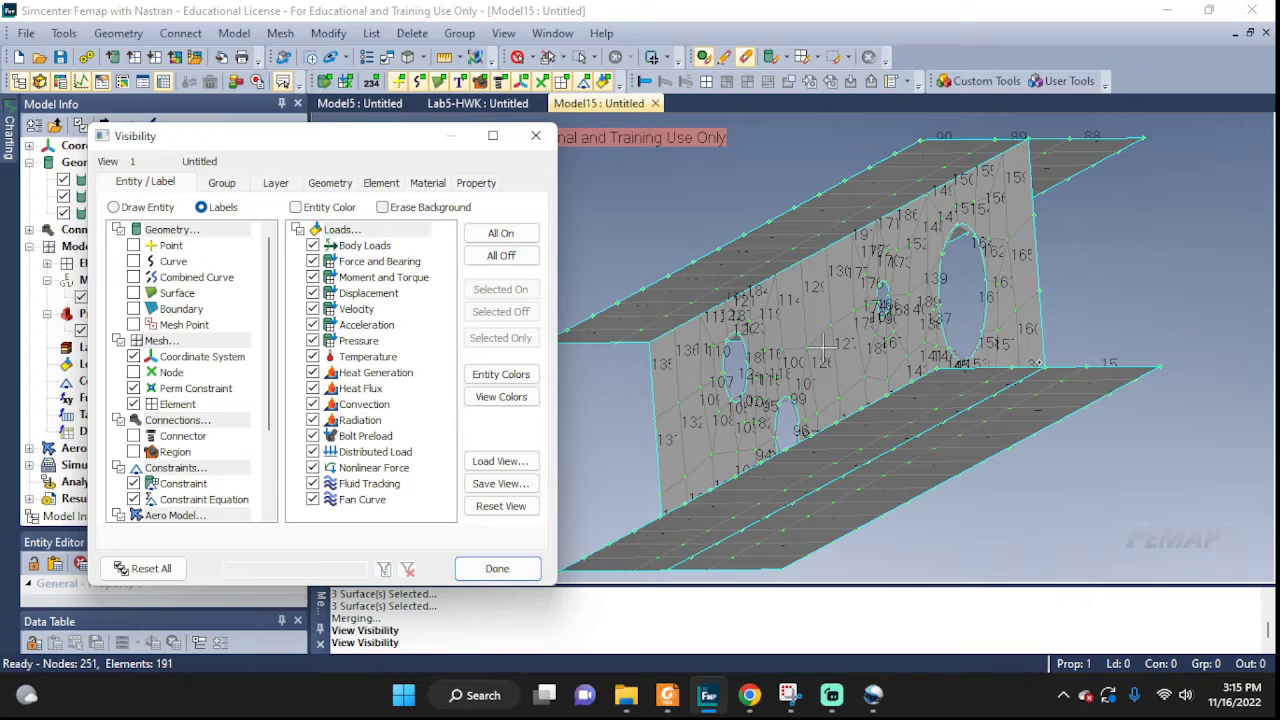
middle_drag(835, 318, 983, 334)
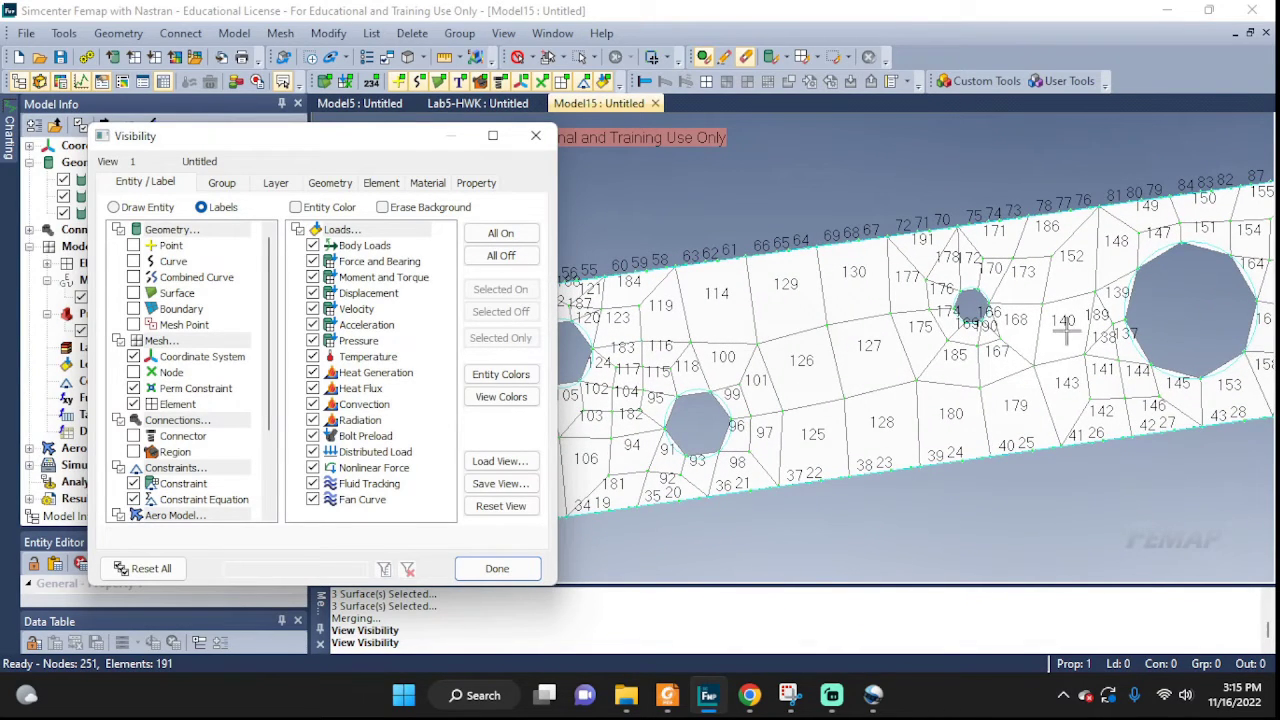
Try node labels briefly, restore element labels only, and rotate the labelled mesh.
click(133, 404)
click(133, 372)
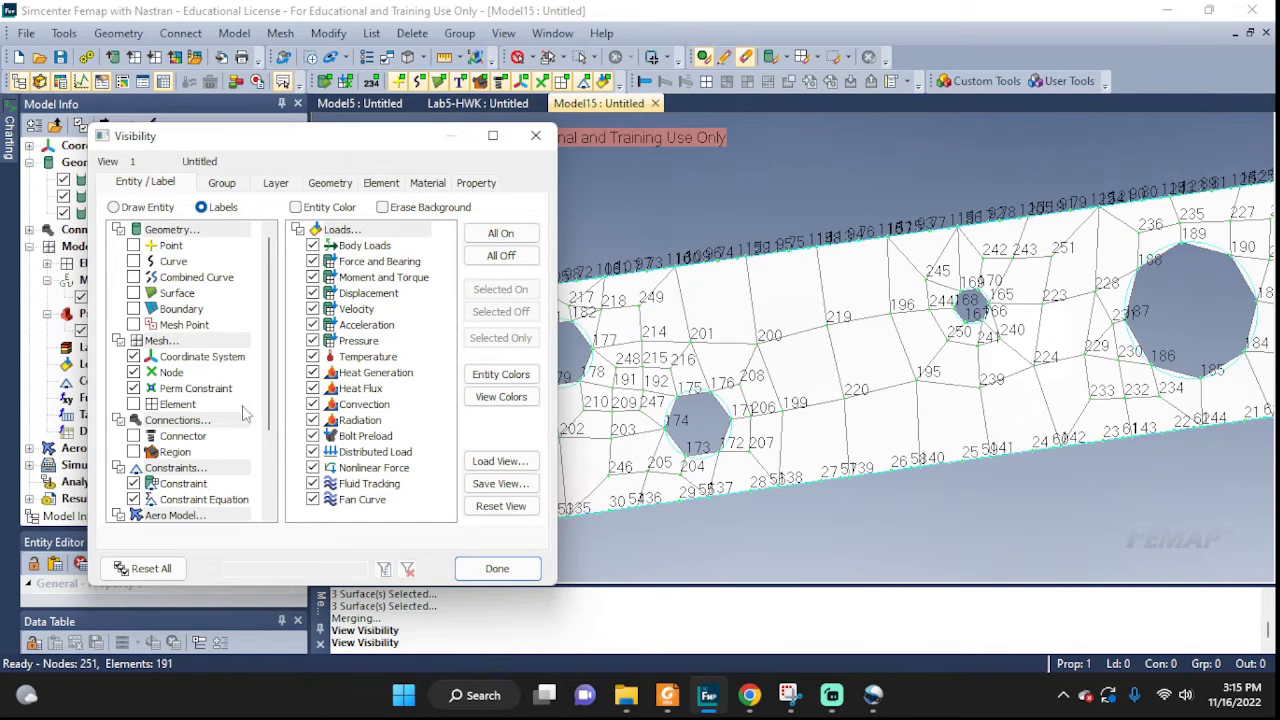
click(133, 372)
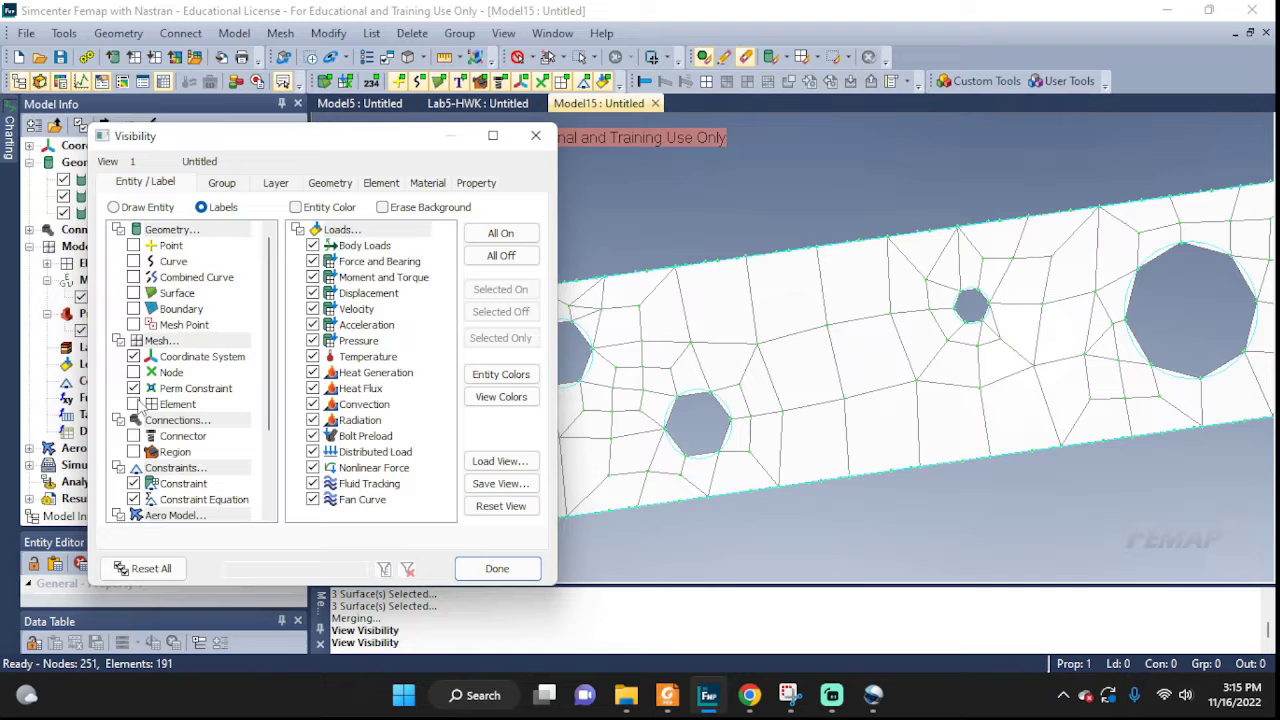
click(134, 404)
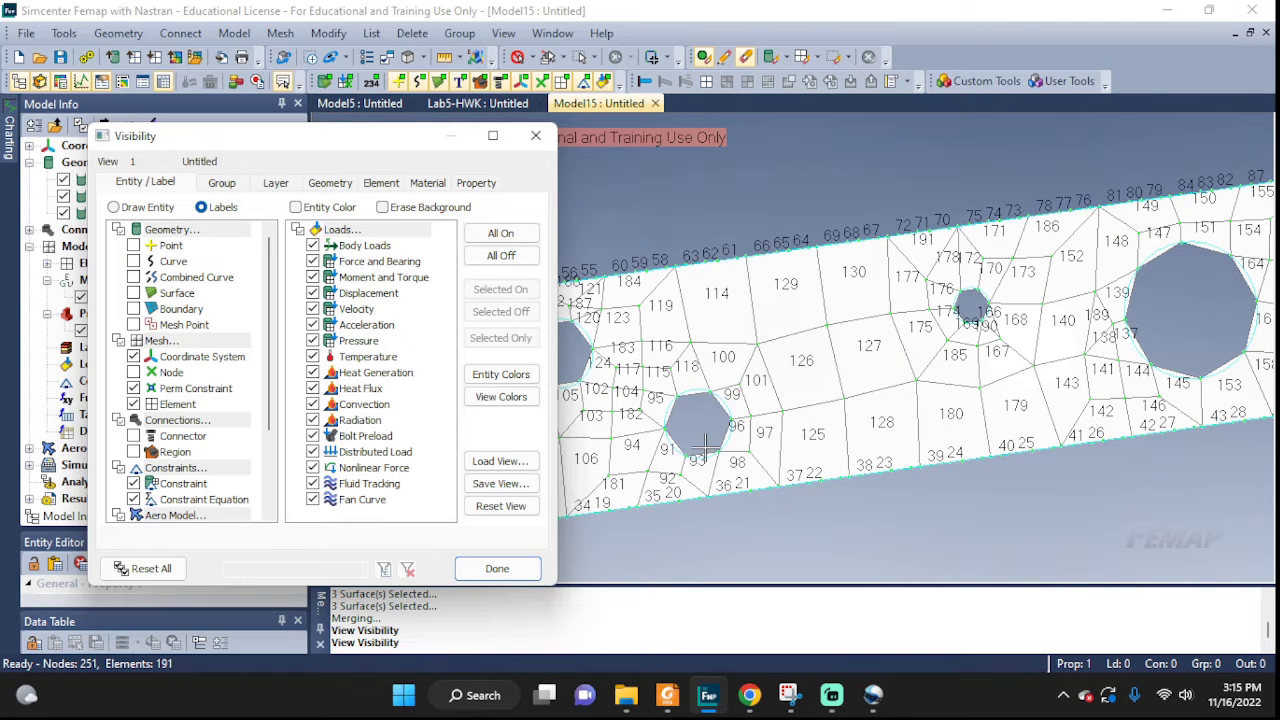
click(497, 568)
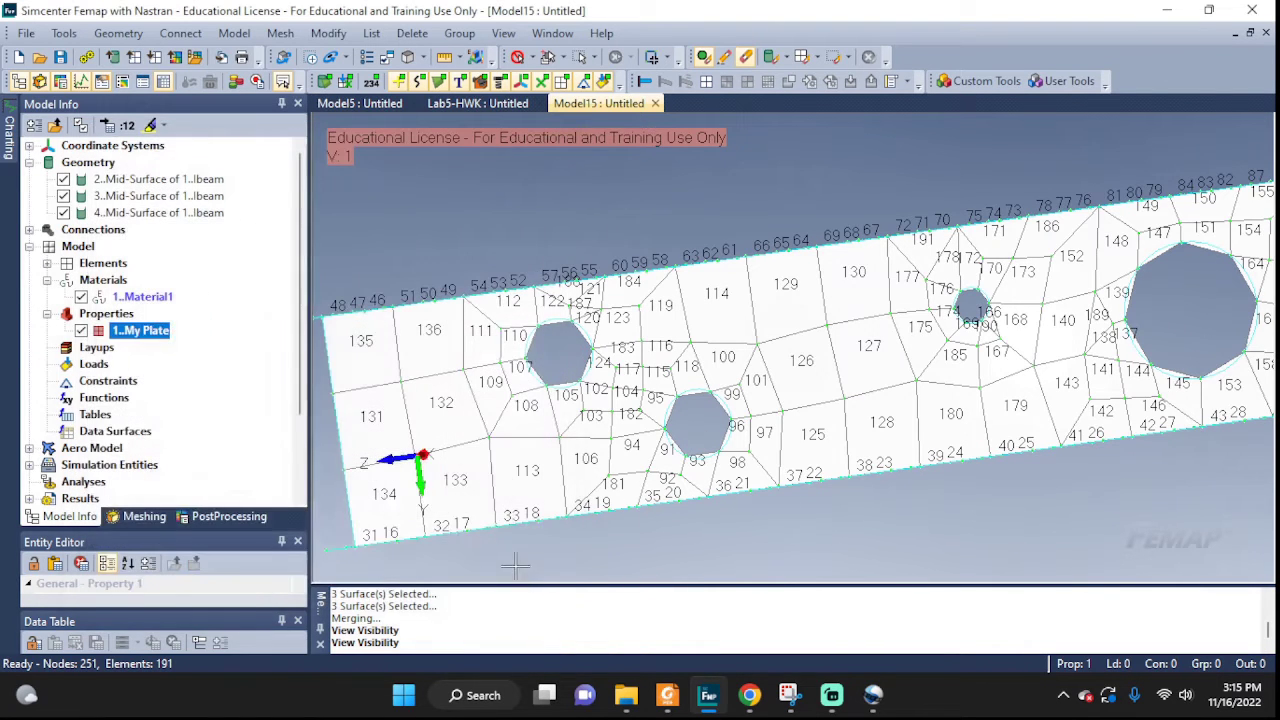
middle_drag(1006, 432, 1000, 470)
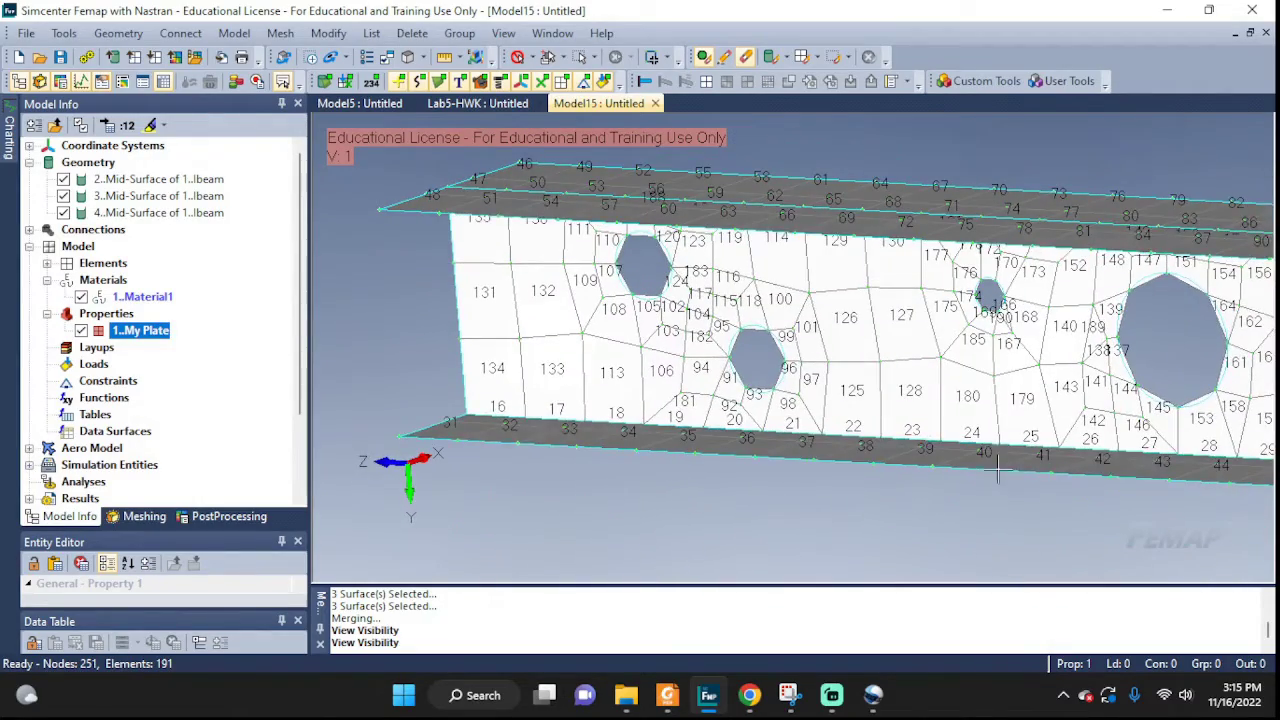
middle_drag(1018, 420, 850, 460)
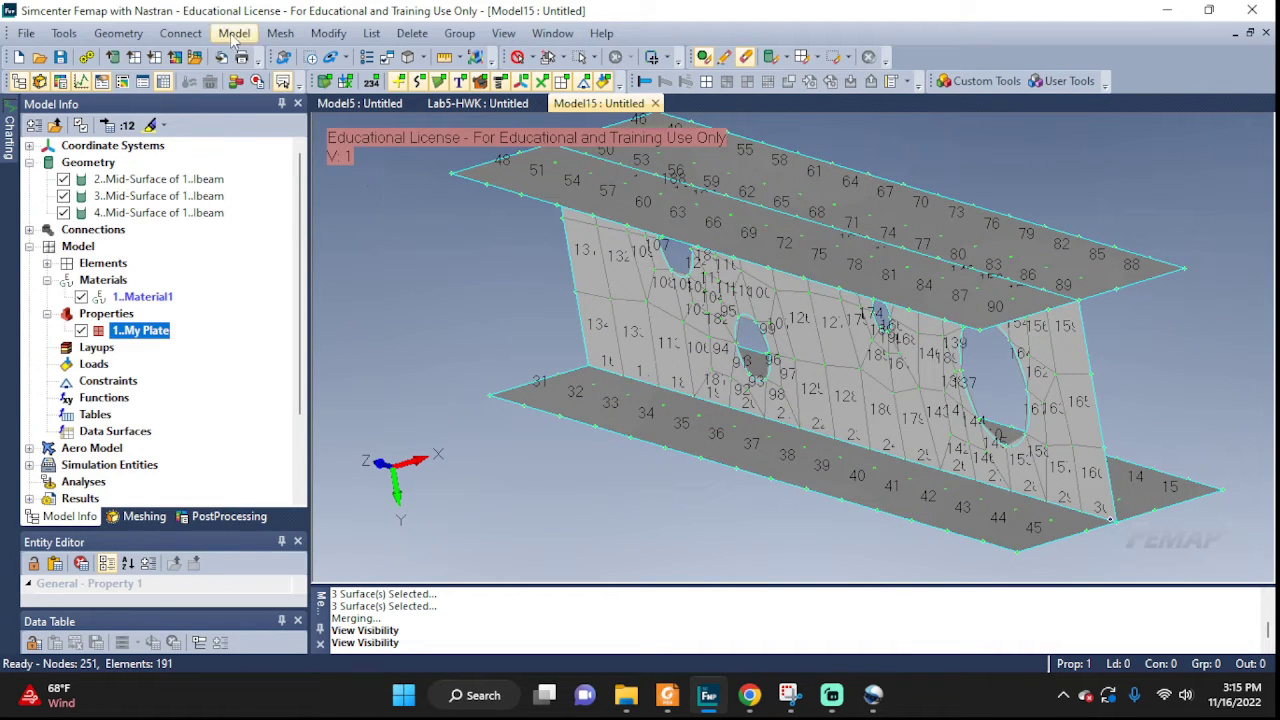
middle_drag(420, 309, 409, 185)
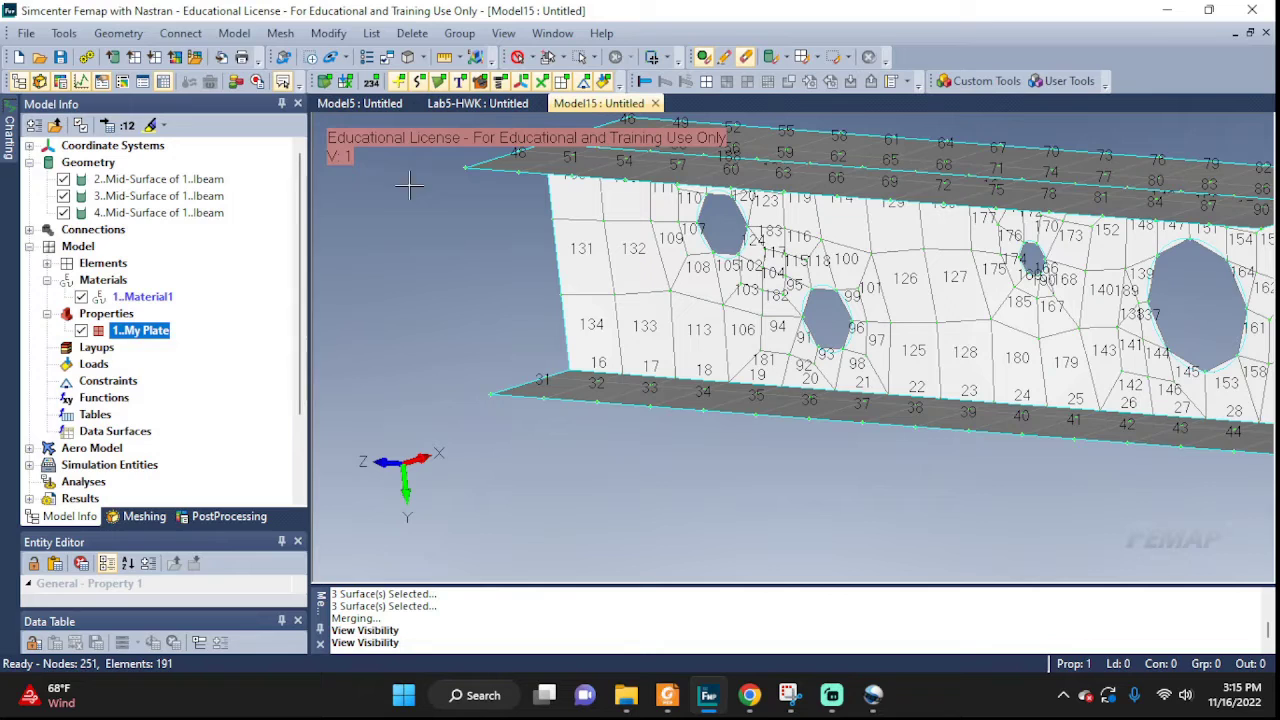
Create constraint set Bc and select the three curves at the beam's left end.
click(216, 33)
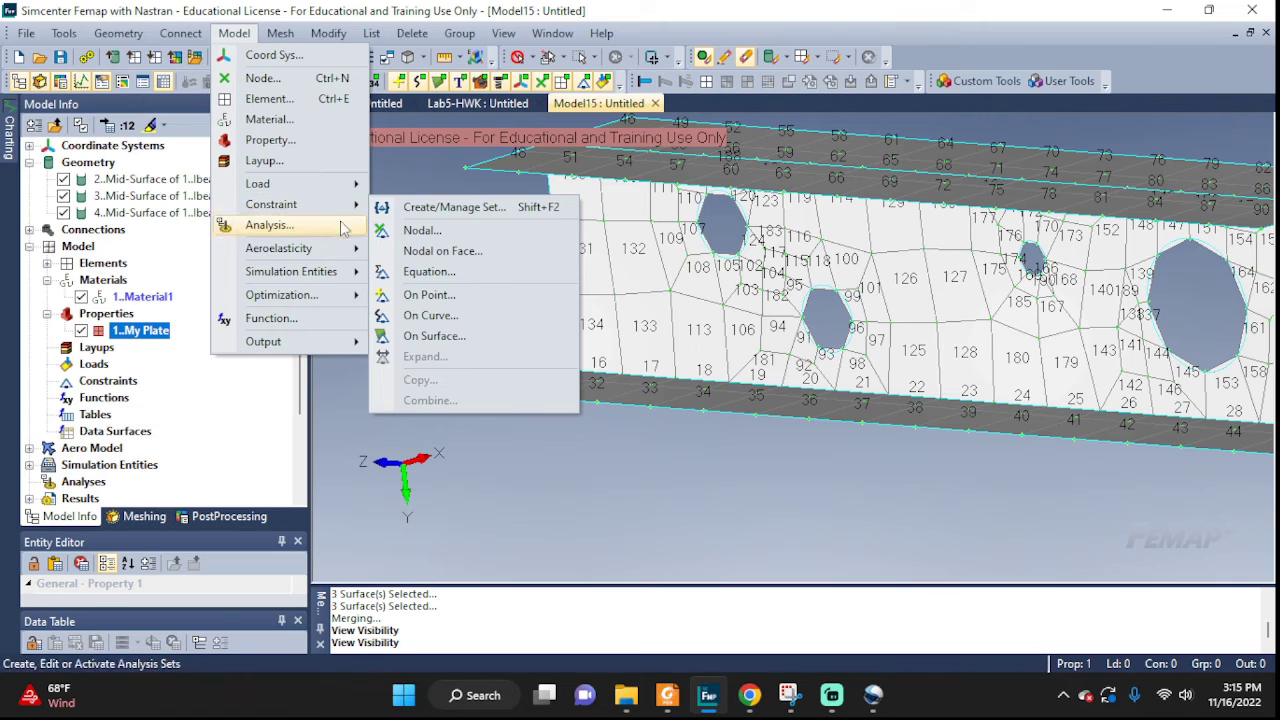
mouse_move(331, 206)
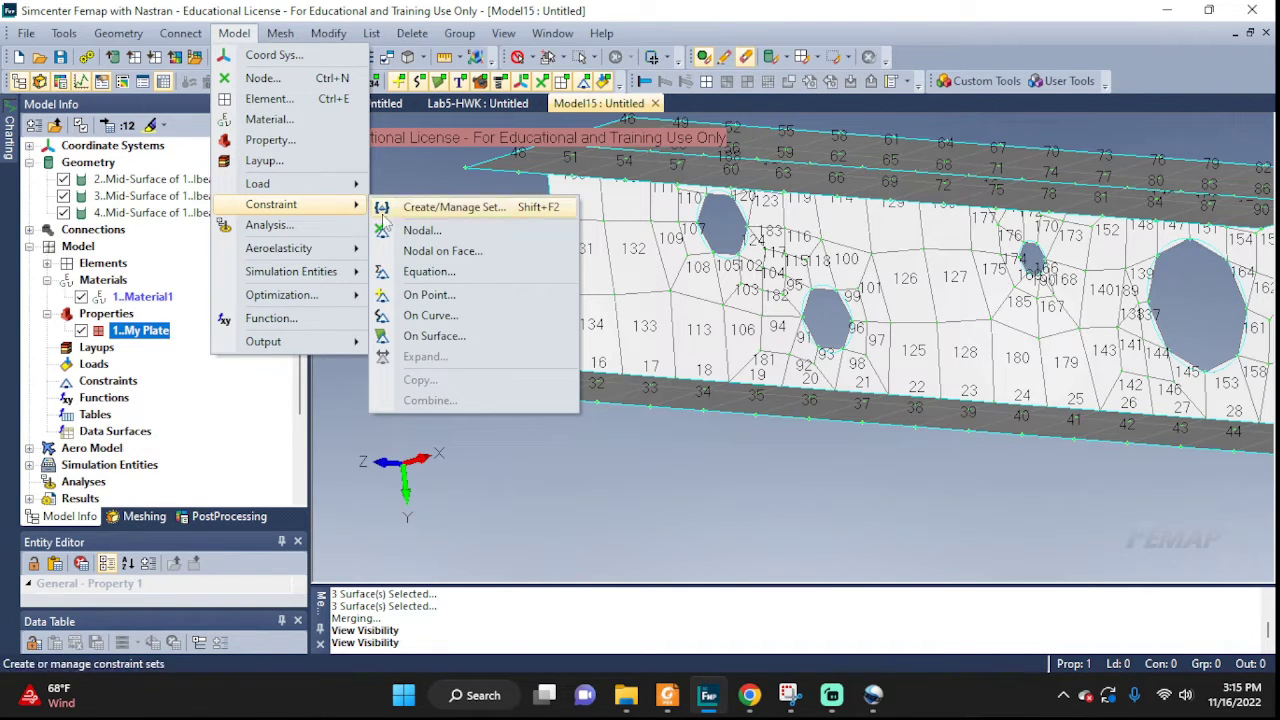
click(462, 316)
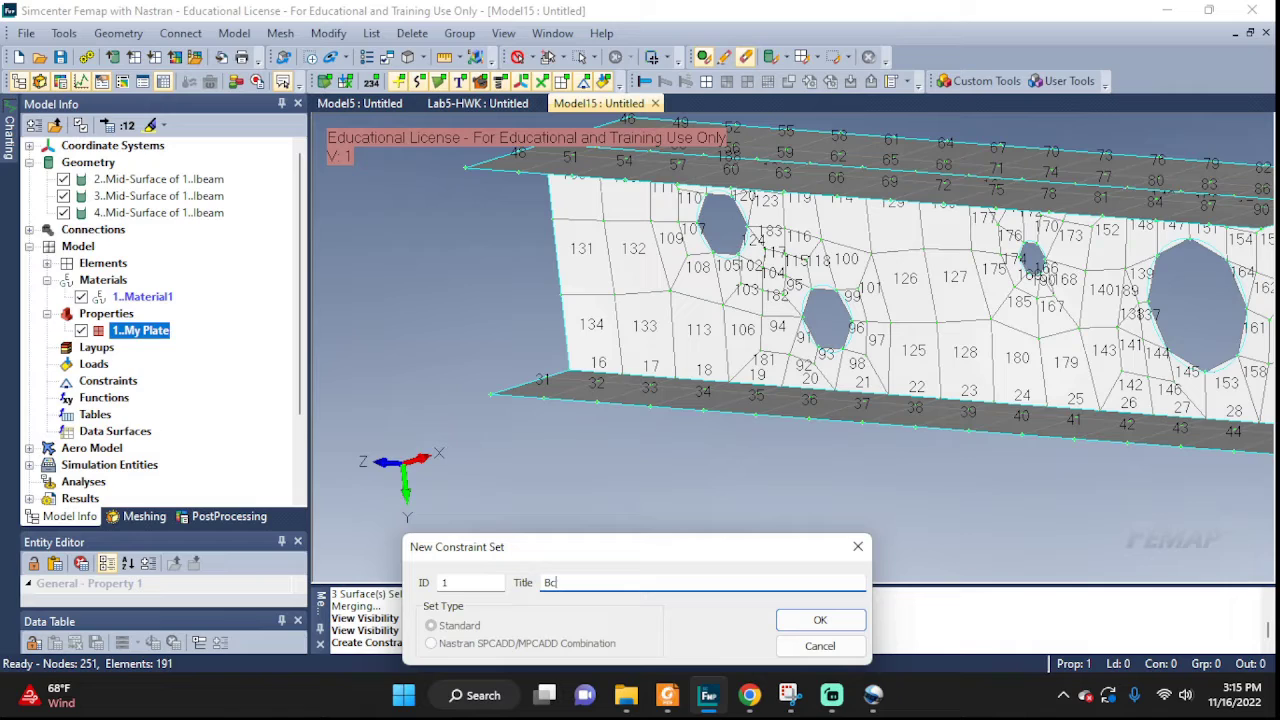
click(850, 620)
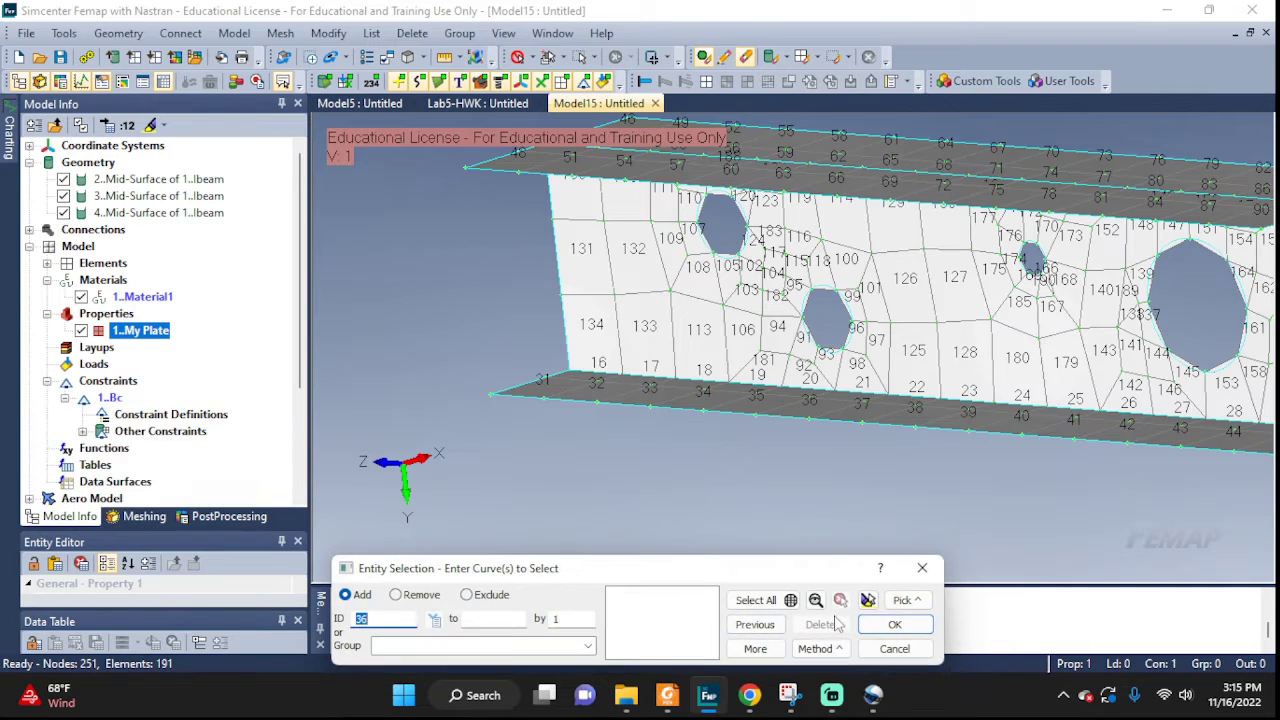
middle_drag(493, 455, 445, 398)
click(440, 394)
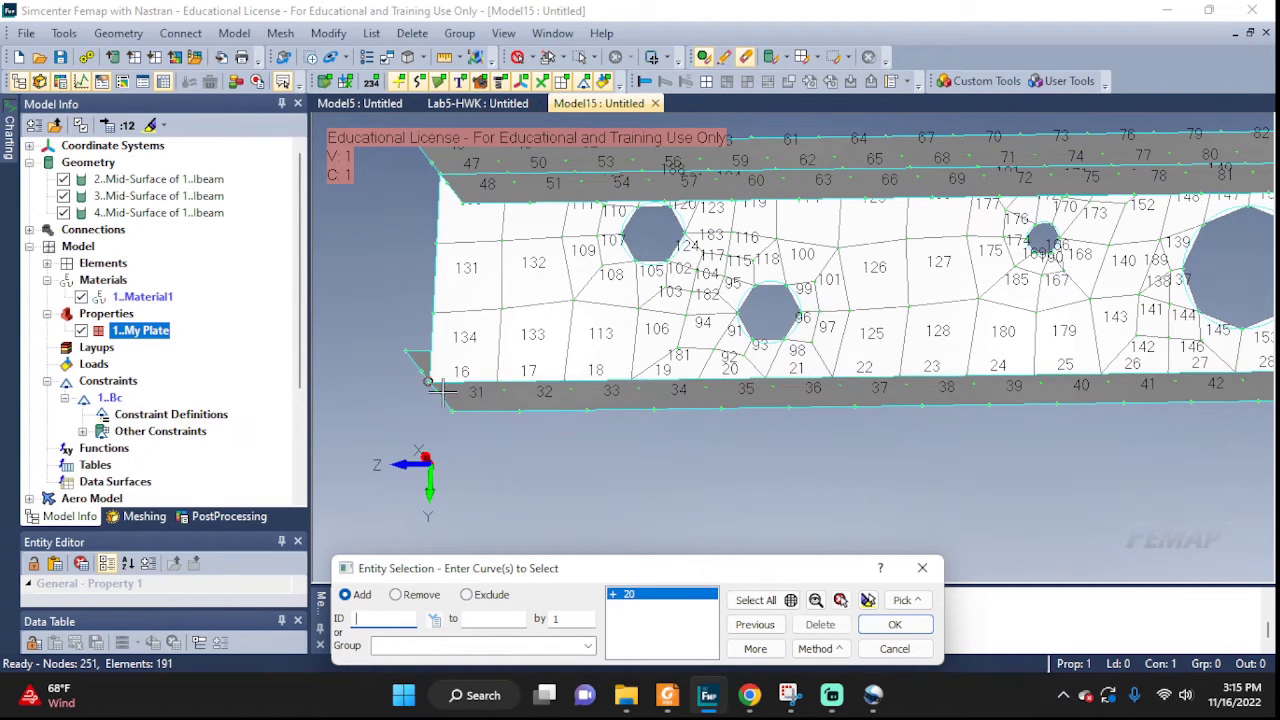
click(431, 328)
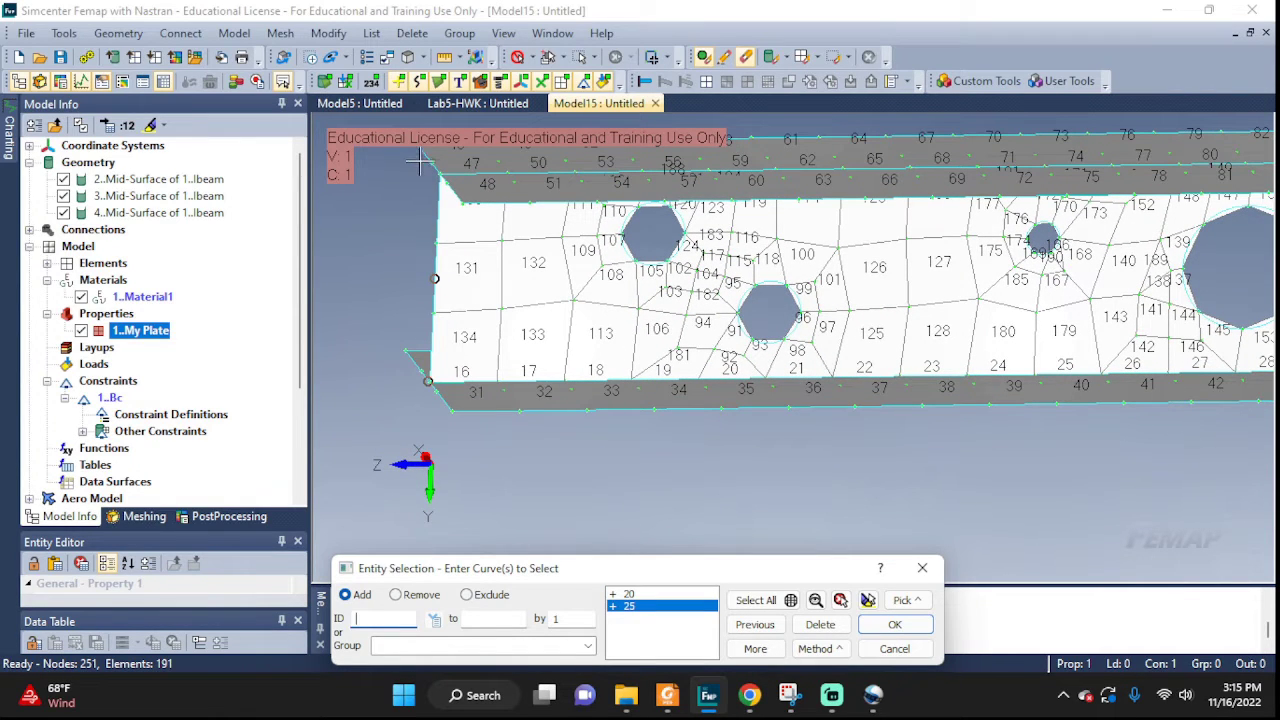
click(440, 188)
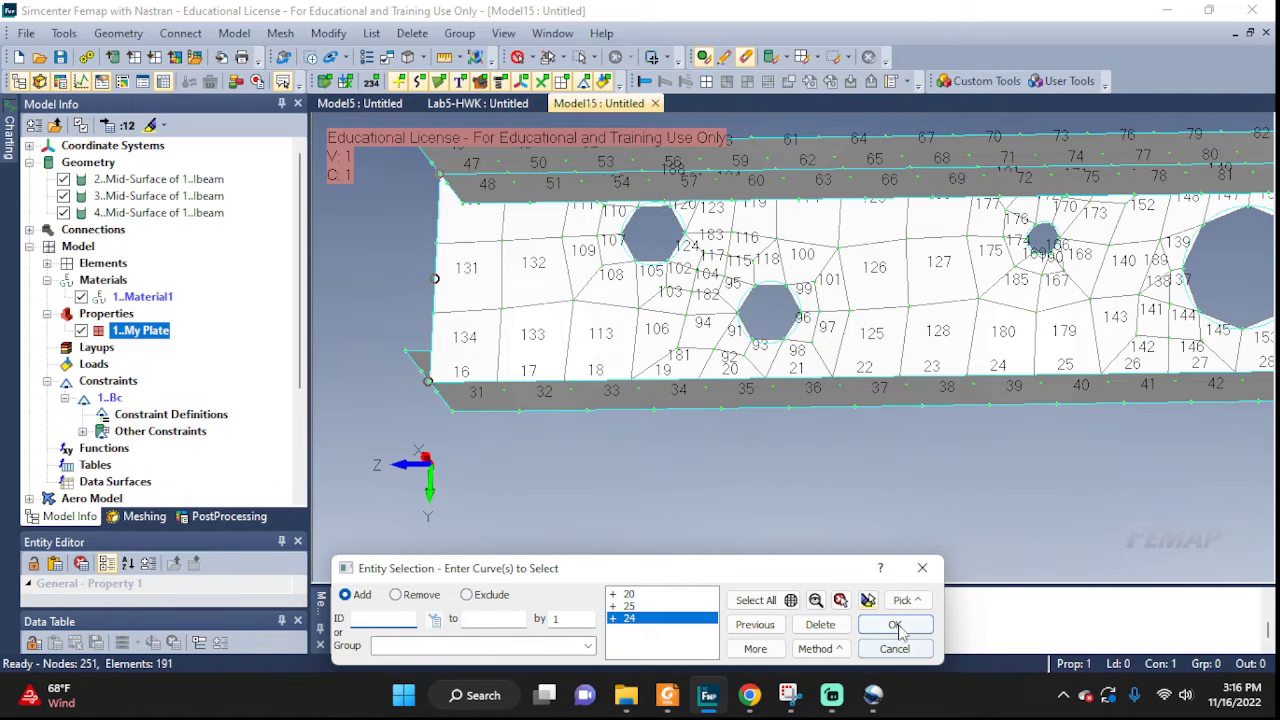
click(868, 601)
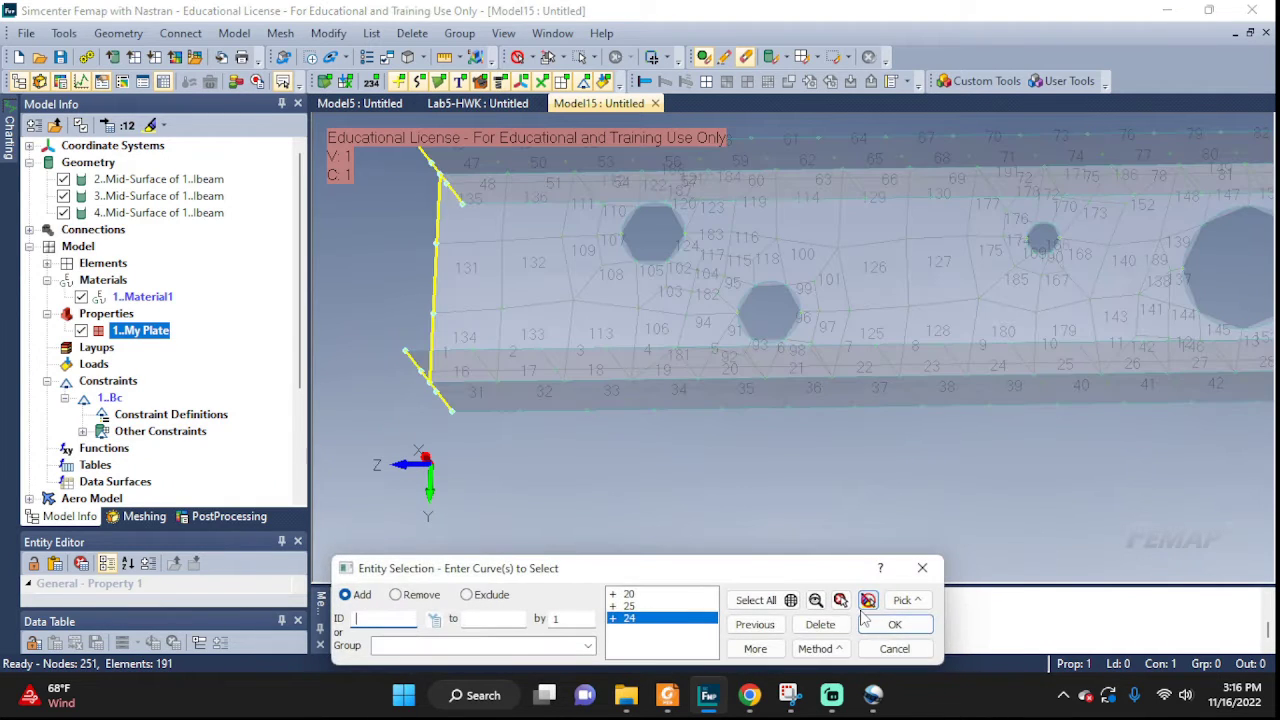
click(894, 625)
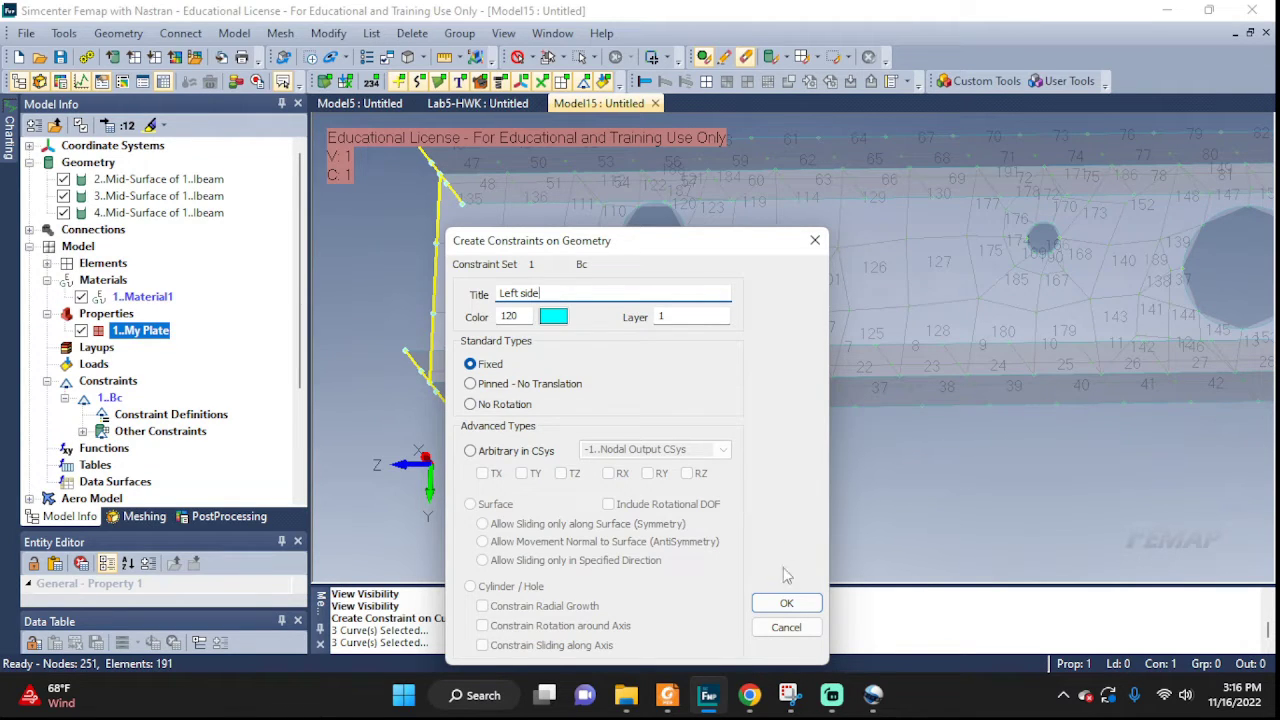
Apply a Fixed constraint titled 'Left side' to those three curves.
click(786, 603)
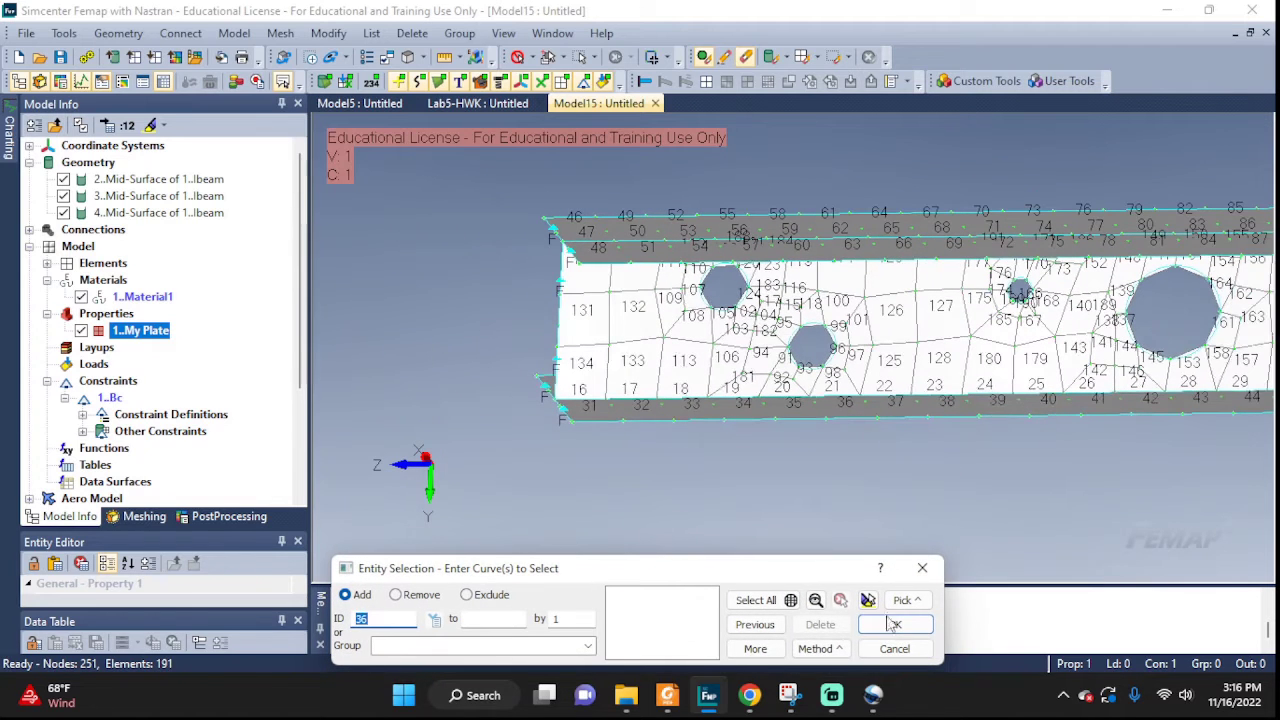
click(893, 624)
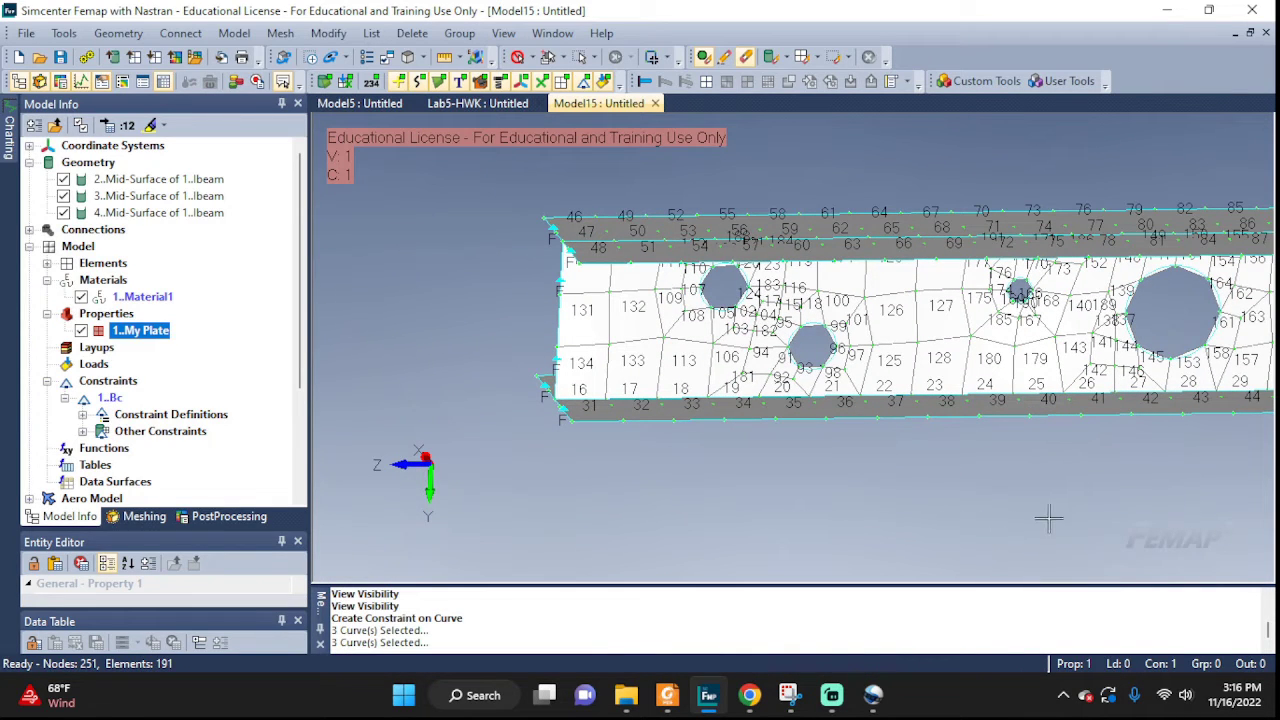
ctrl+middle_drag(1086, 514, 920, 505)
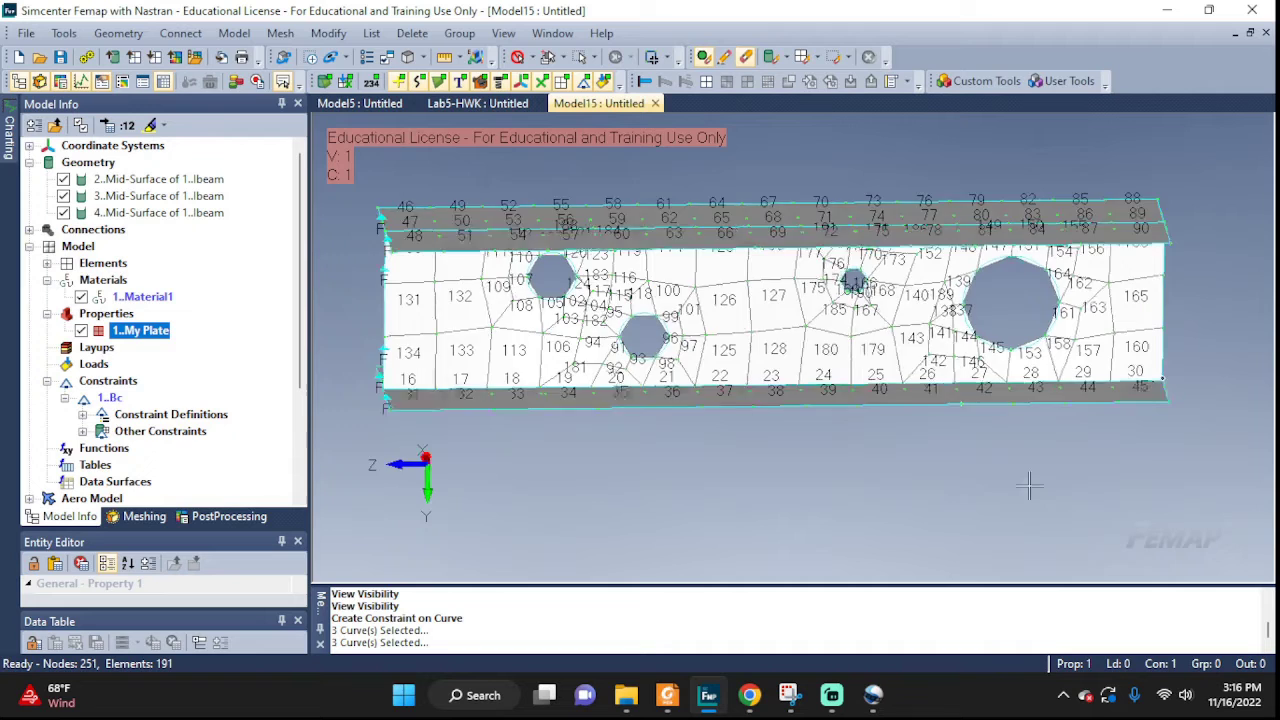
middle_drag(1029, 486, 948, 488)
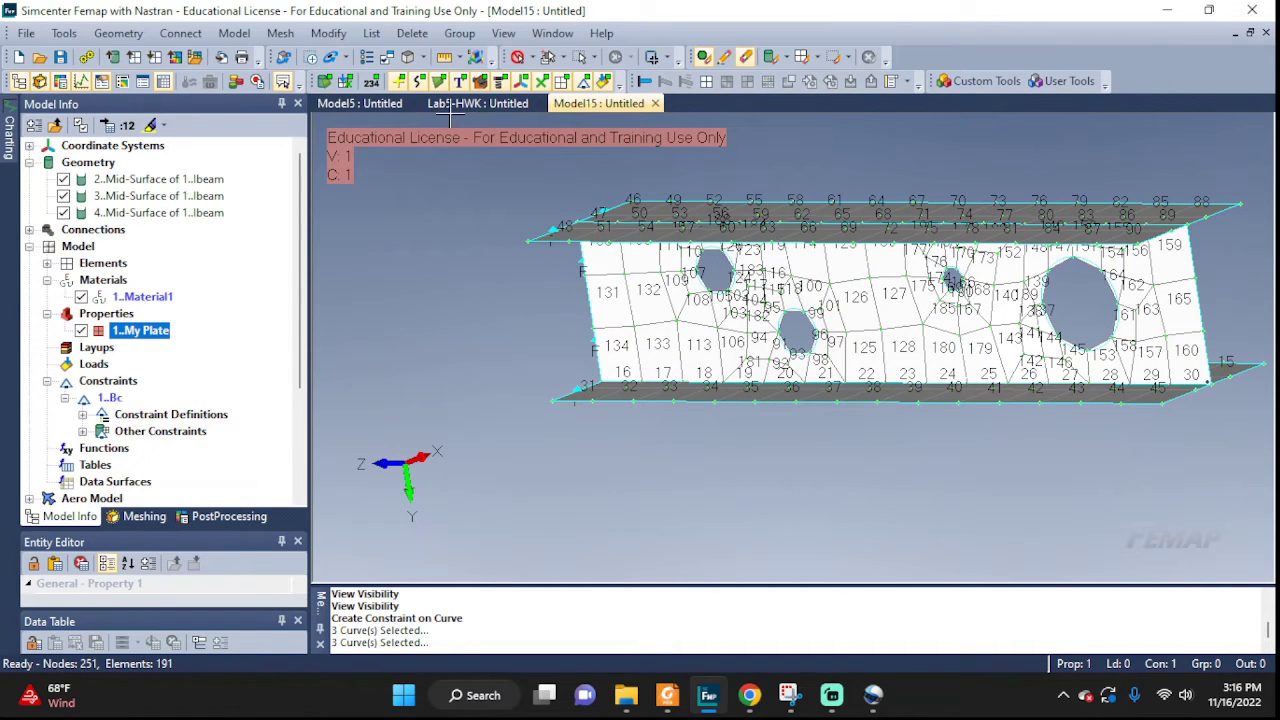
Create load set 'Pressure' and pick the top flange surface for the surface load.
click(236, 36)
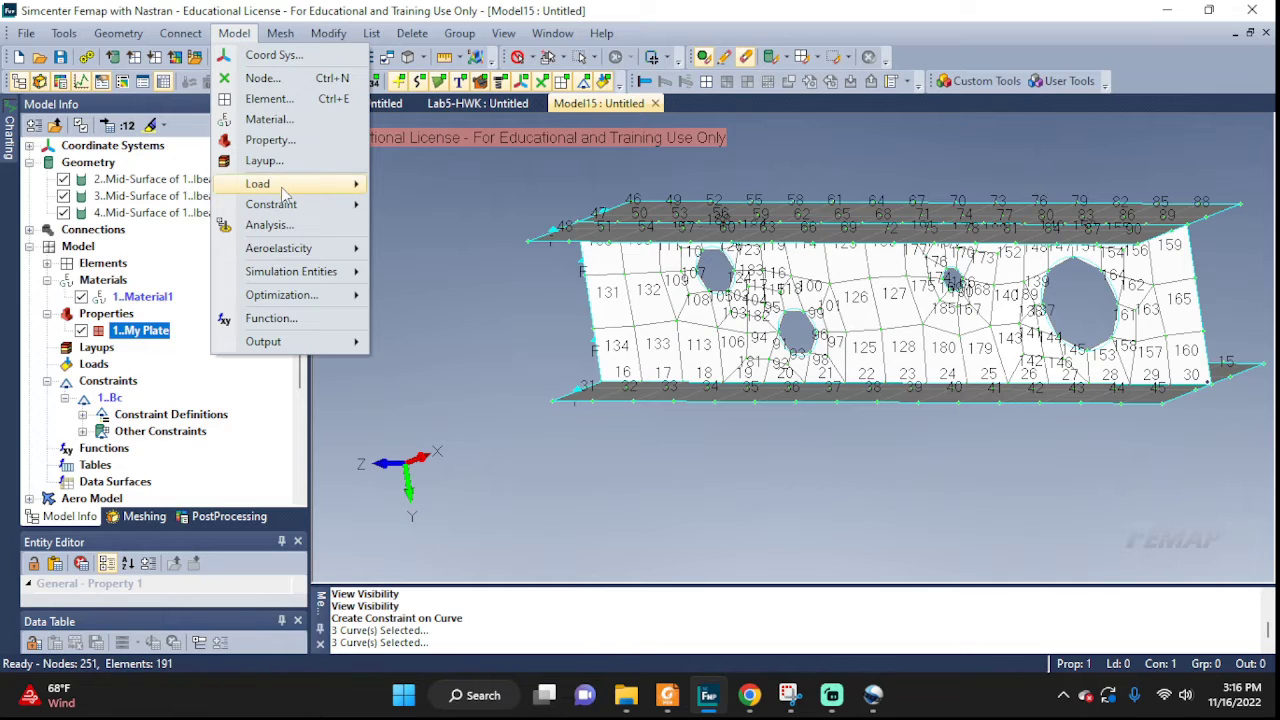
mouse_move(279, 185)
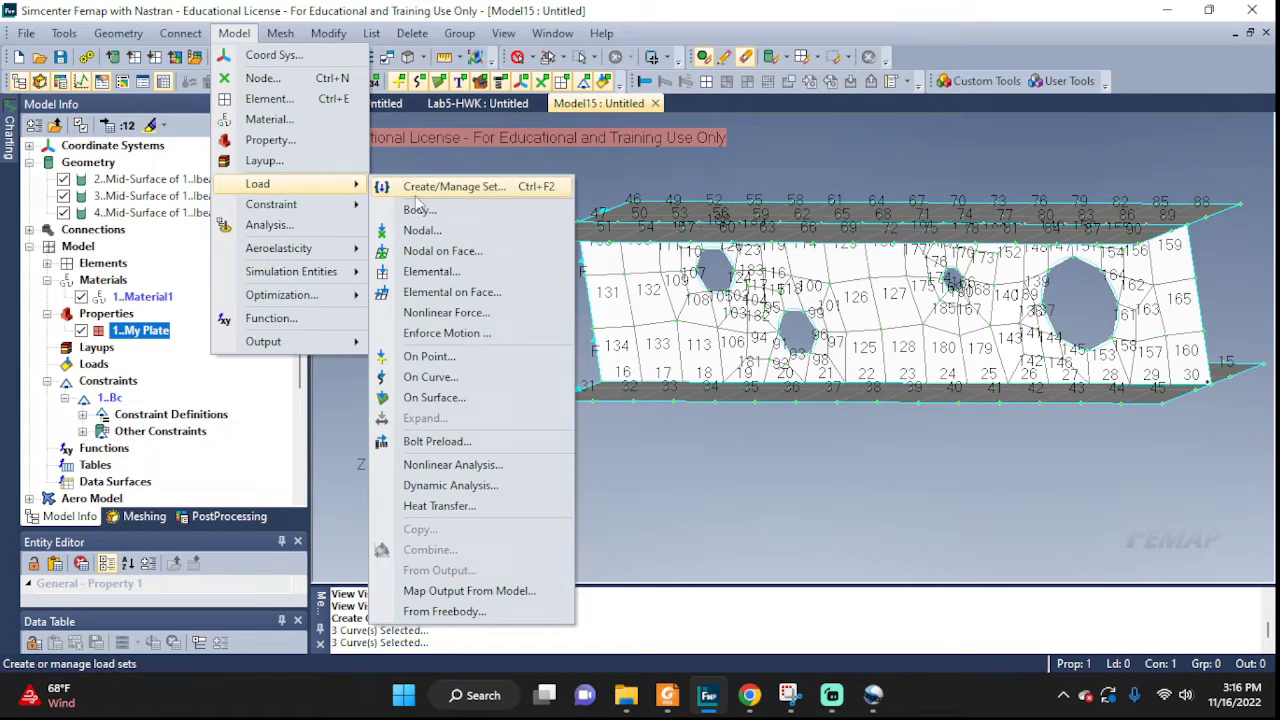
click(418, 398)
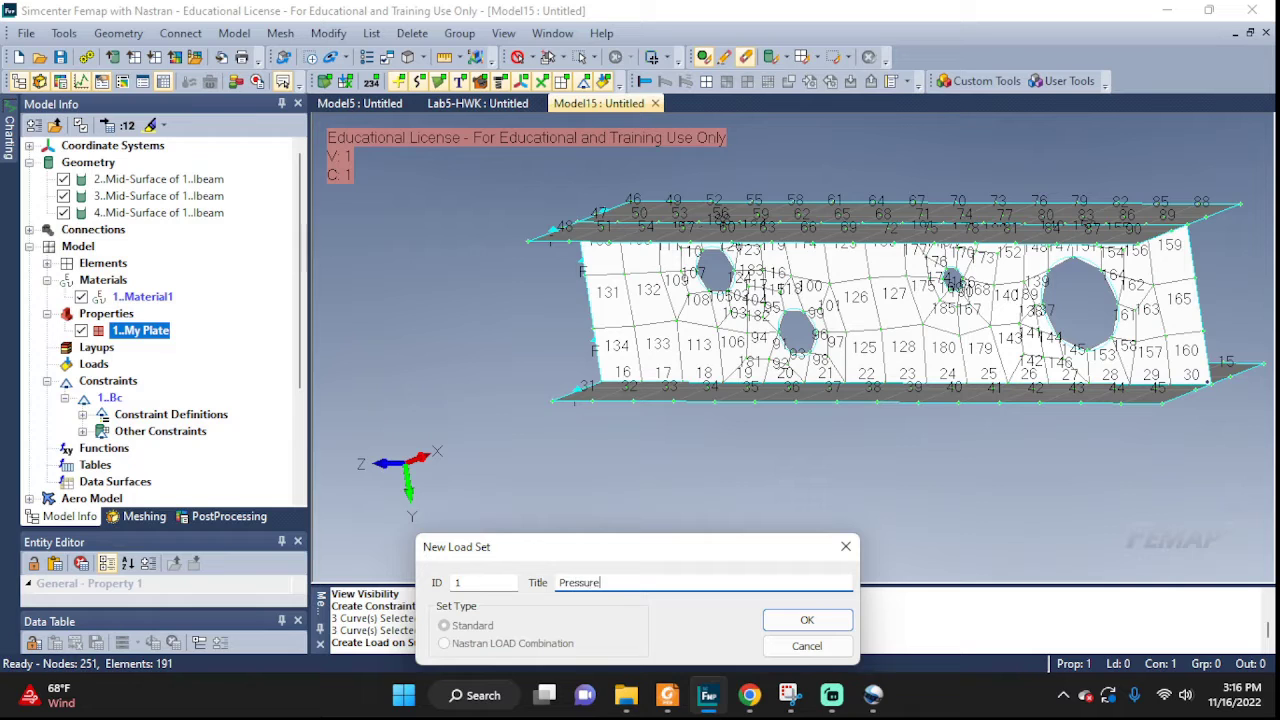
text(Pressure)
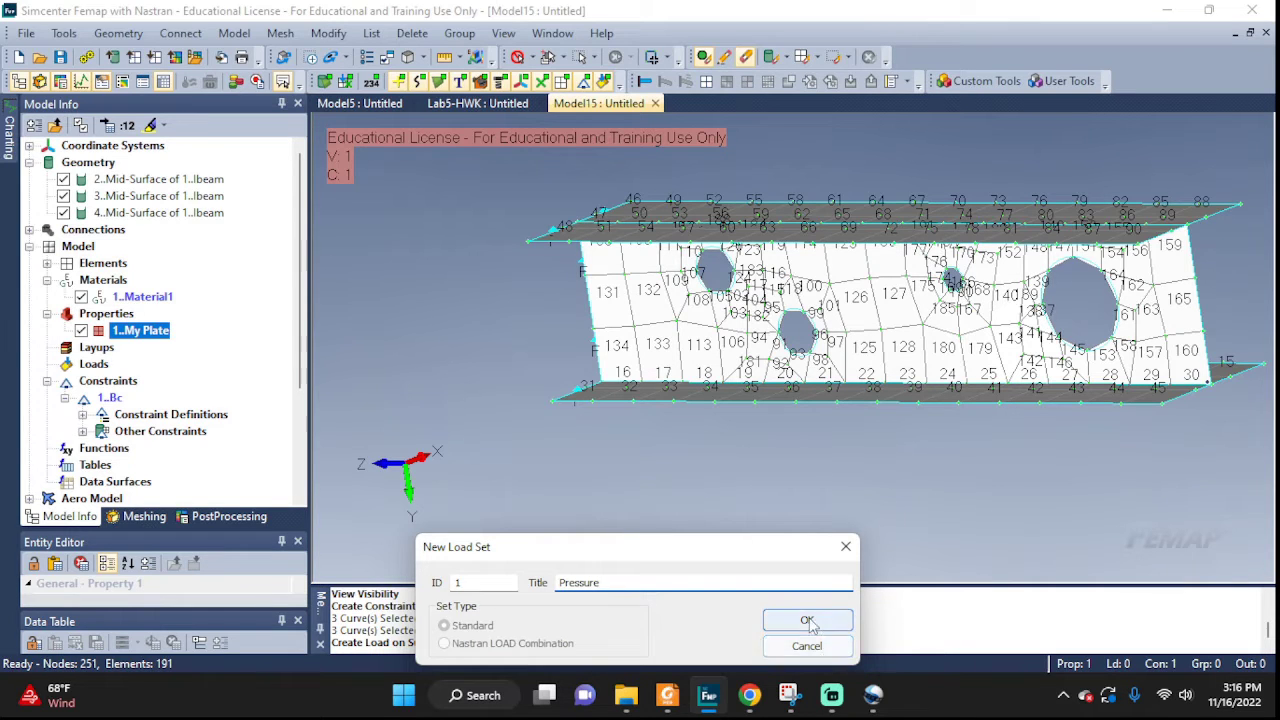
click(807, 620)
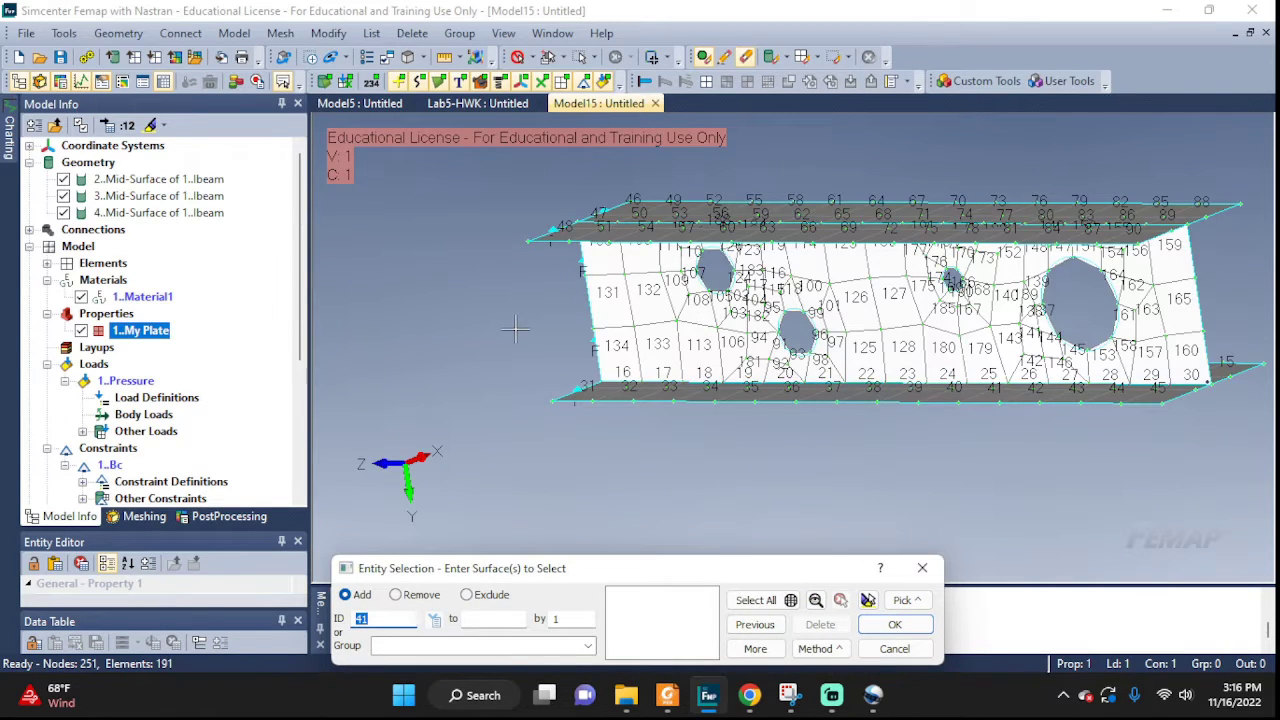
middle_drag(515, 330, 505, 365)
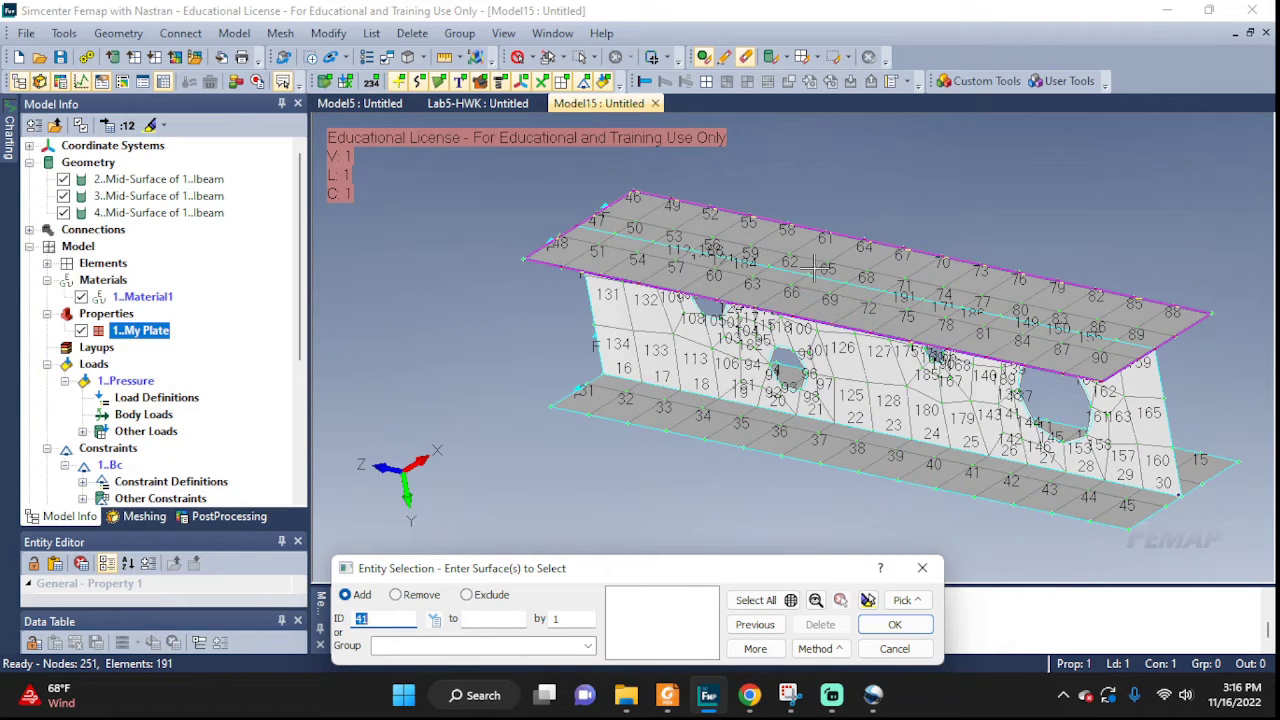
click(875, 272)
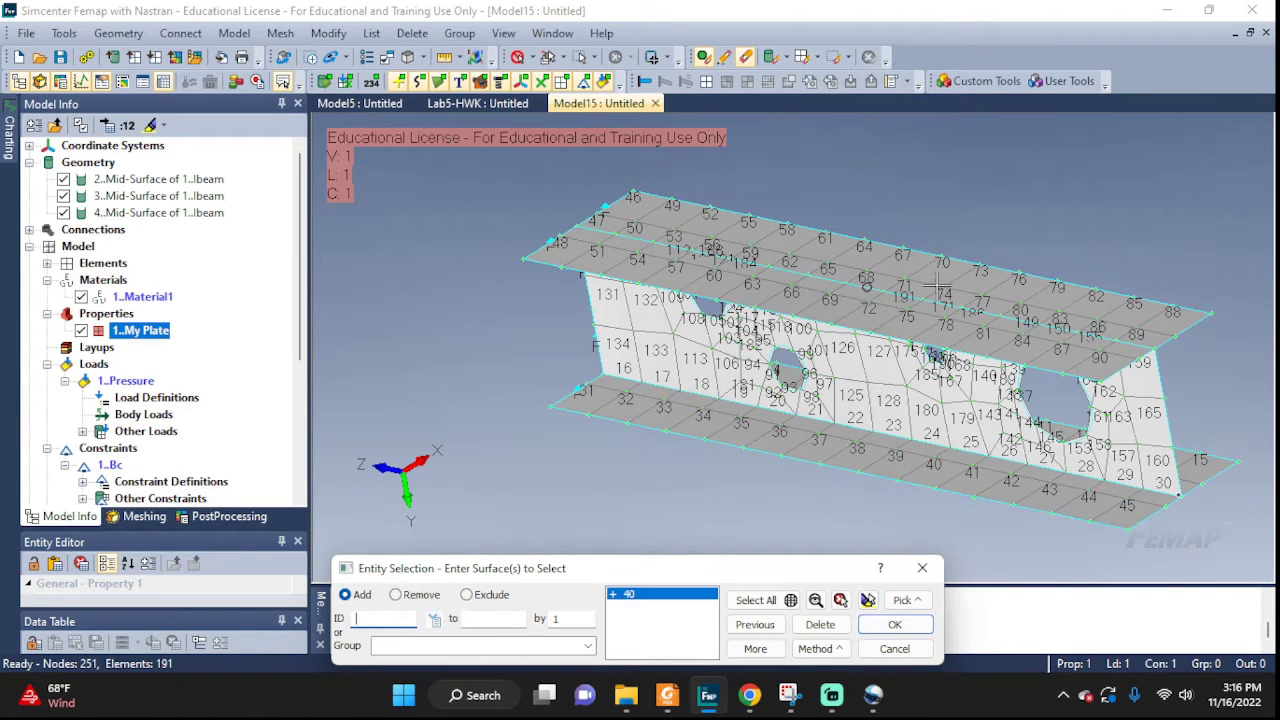
click(870, 603)
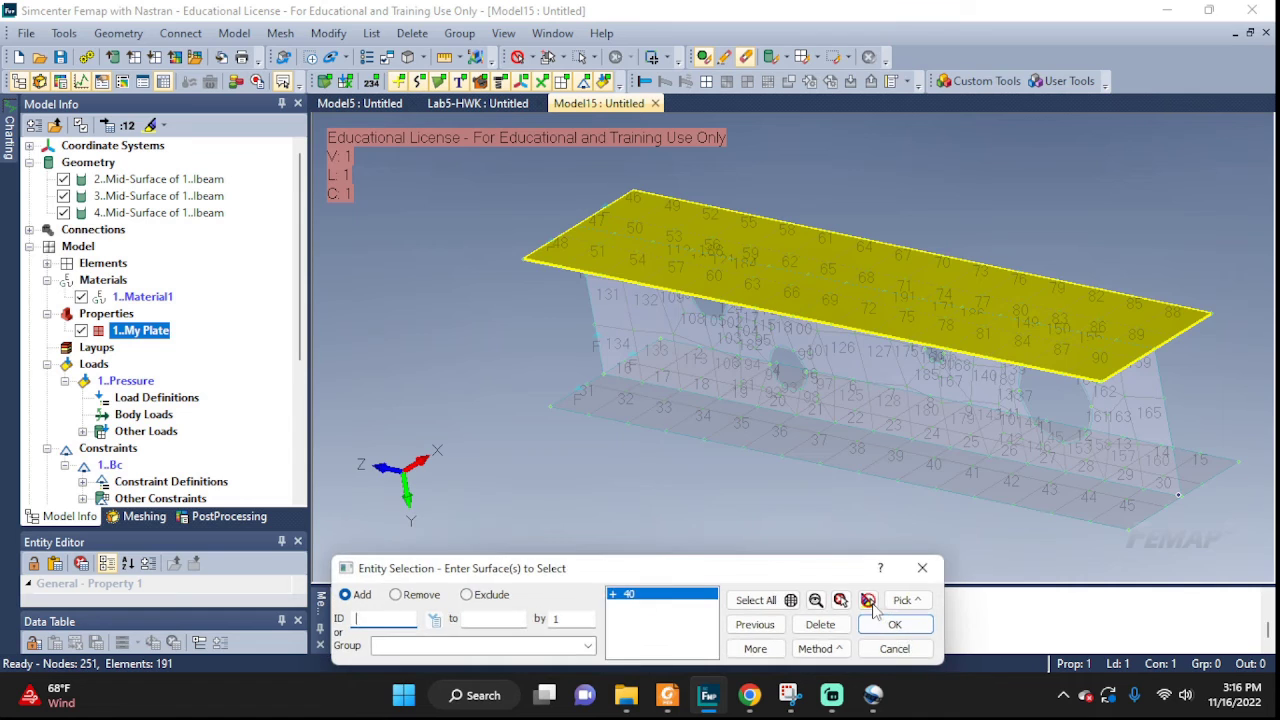
click(888, 625)
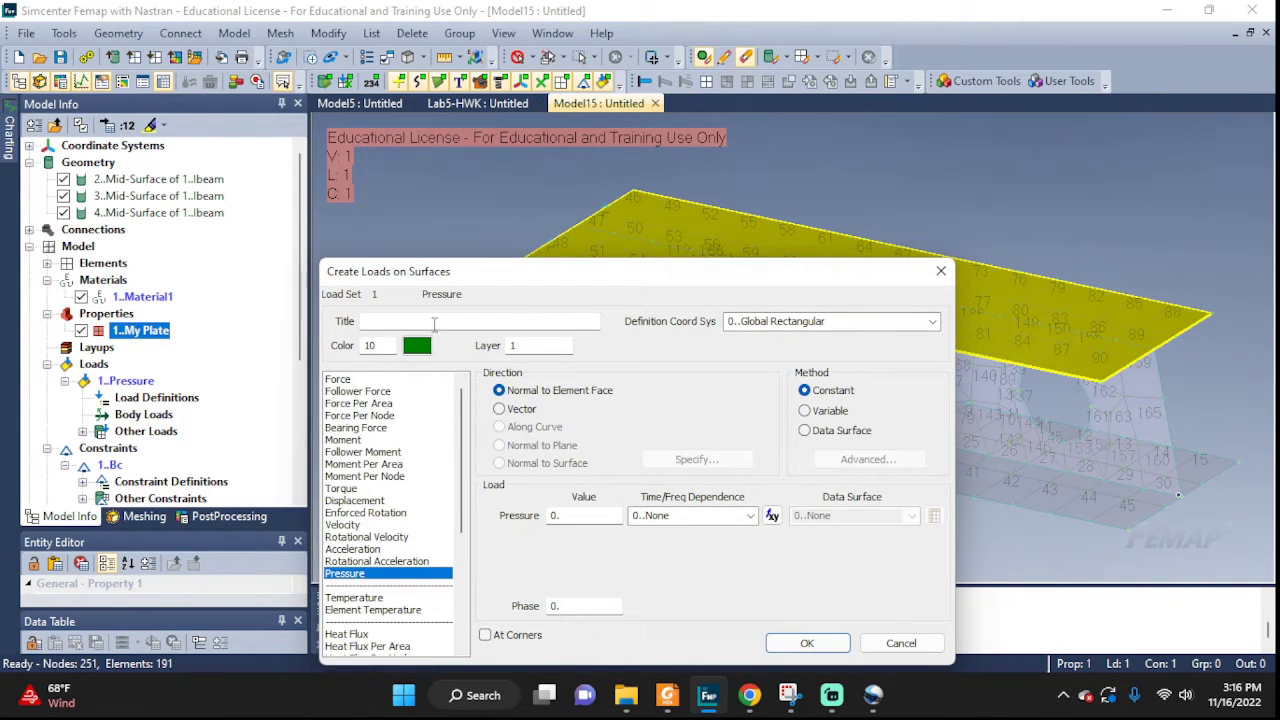
Title the top-flange pressure load 'top P' and enter a pressure value of 10.
click(434, 320)
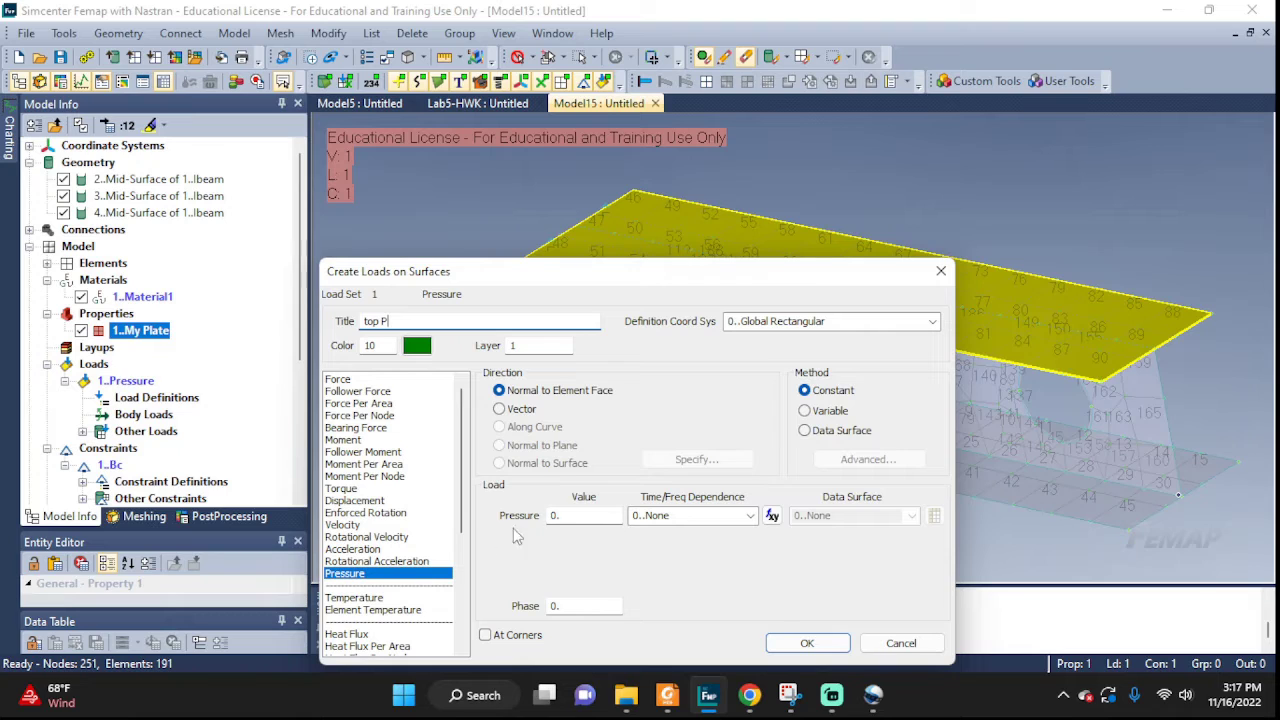
click(576, 517)
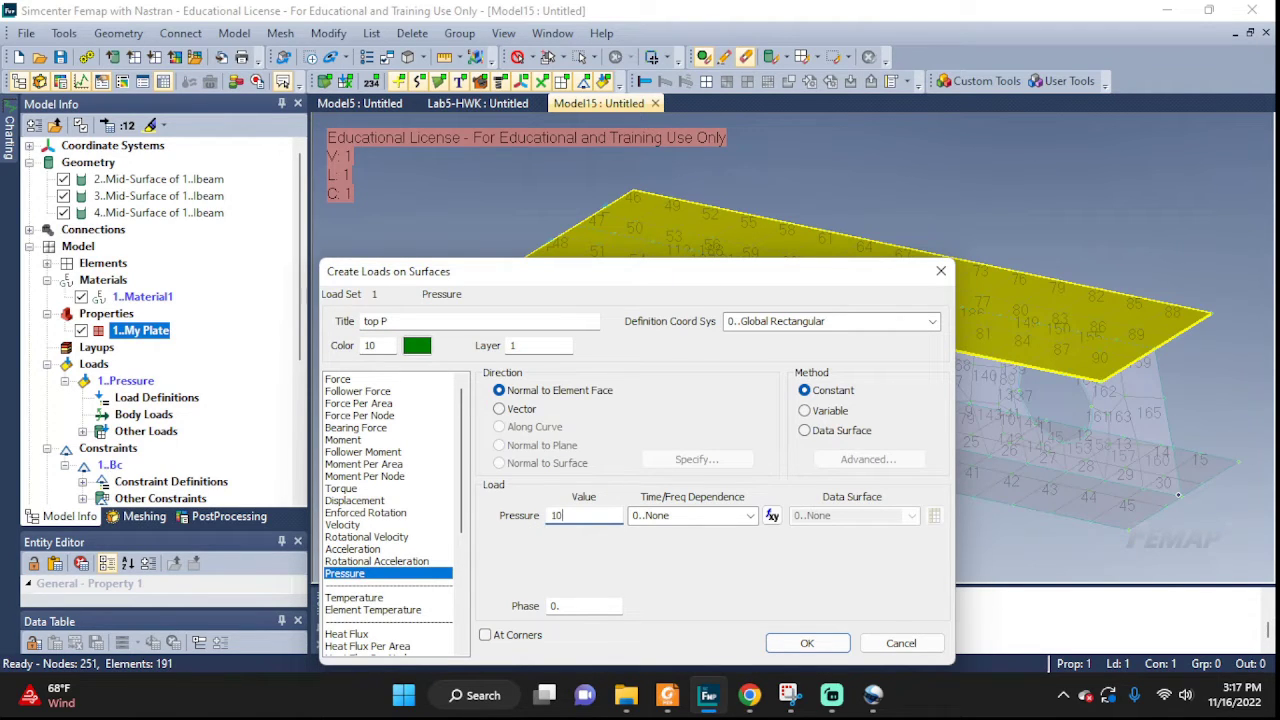
Apply the pressure of 10 to the top flange, stop adding loads, and reframe the loaded beam.
click(807, 643)
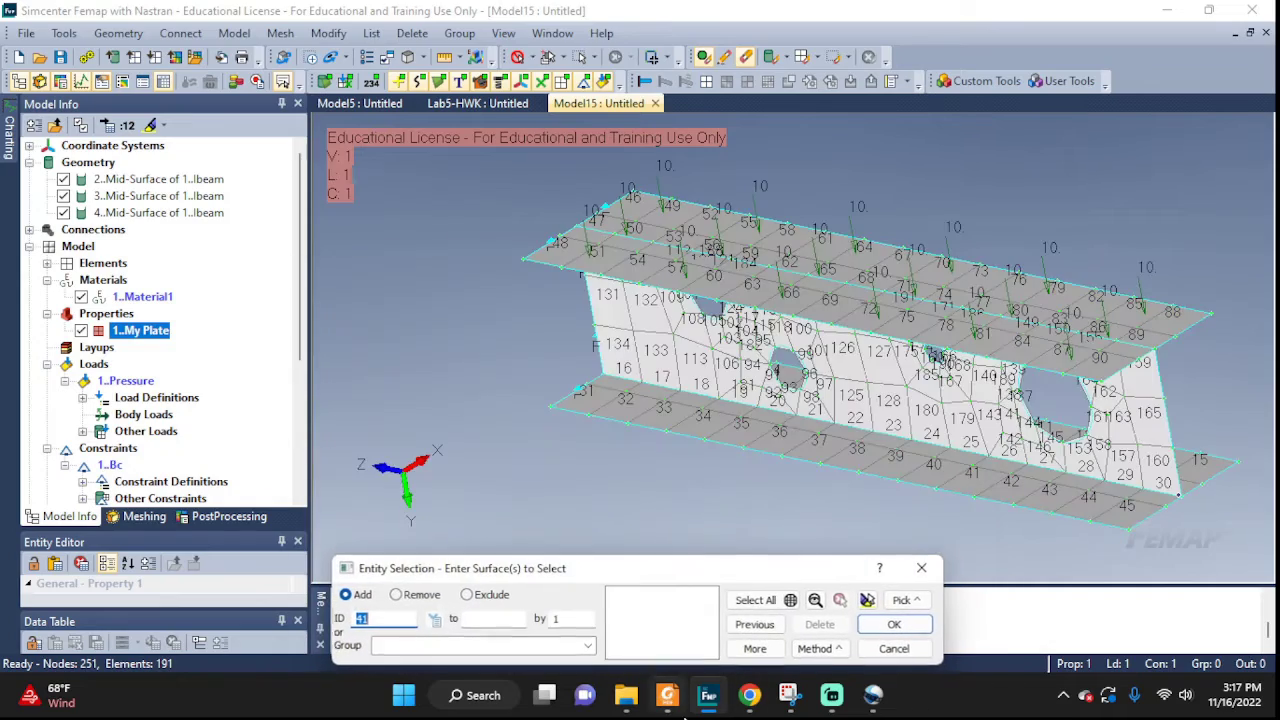
click(895, 649)
middle_drag(1000, 450, 1182, 363)
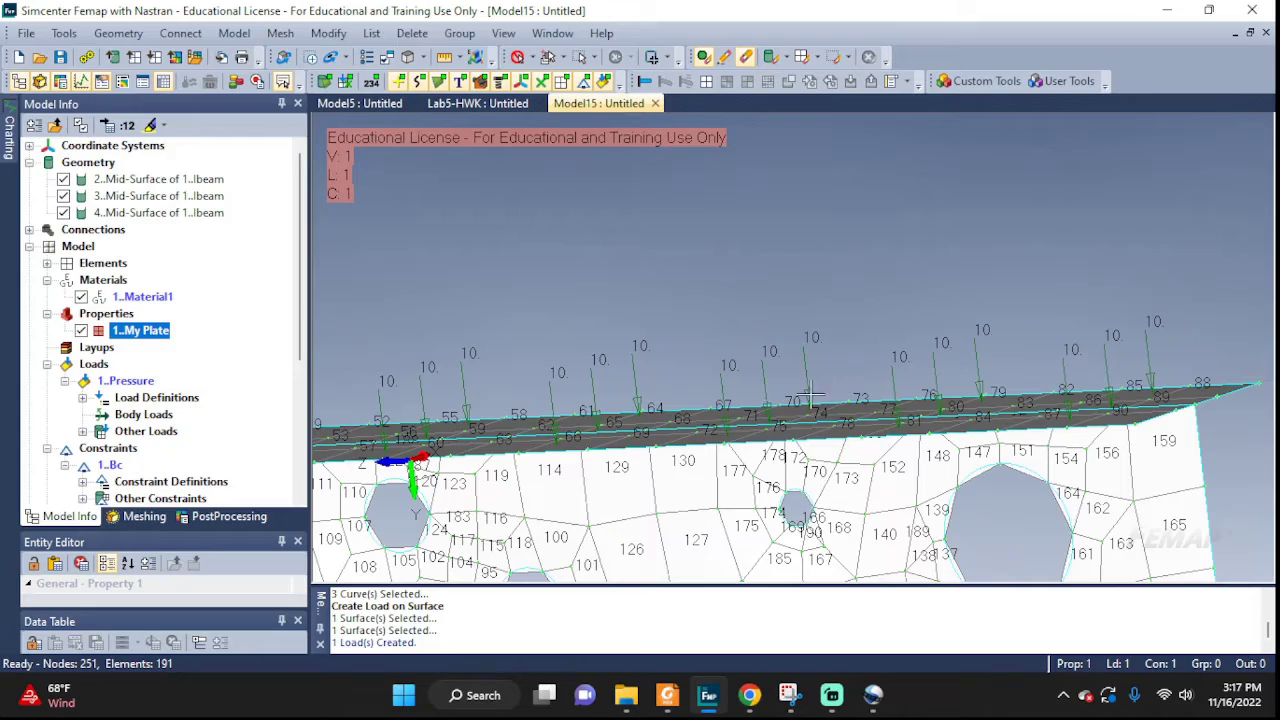
ctrl+middle_drag(680, 405, 862, 312)
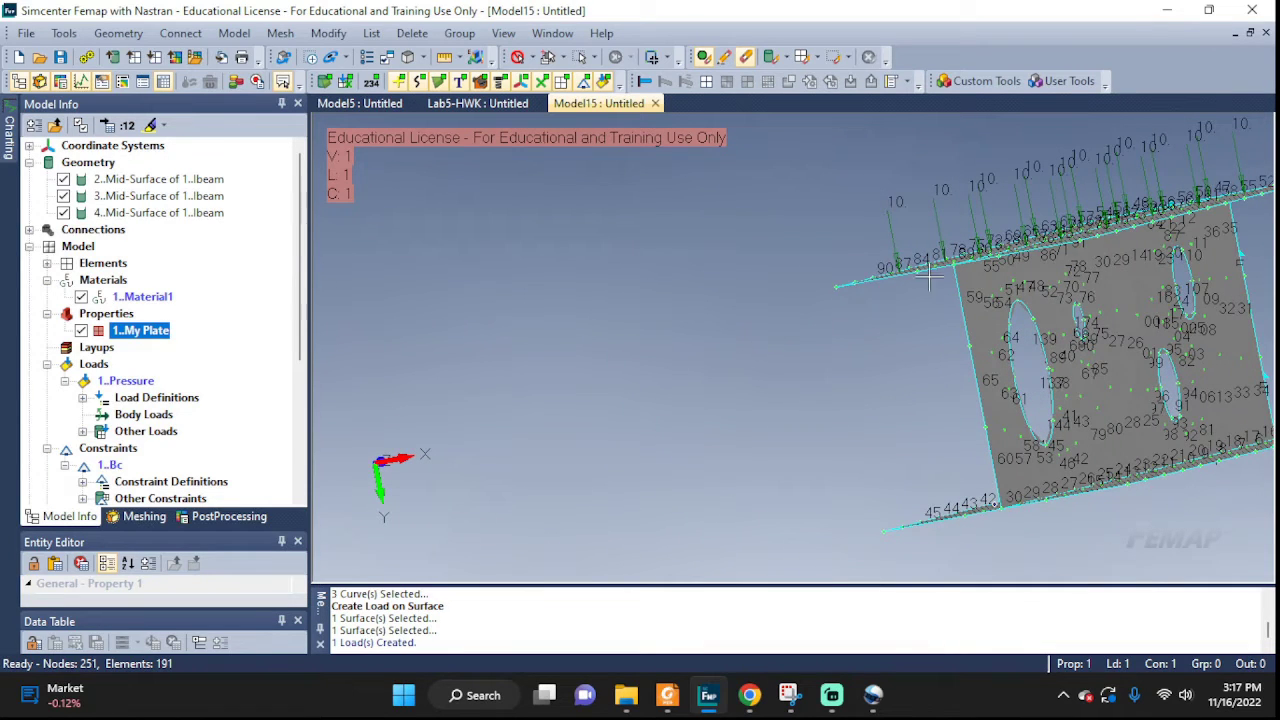
Turn on the Pressure and Constraint labels in View Visibility, showing the 10 and F labels.
key(ctrl+q)
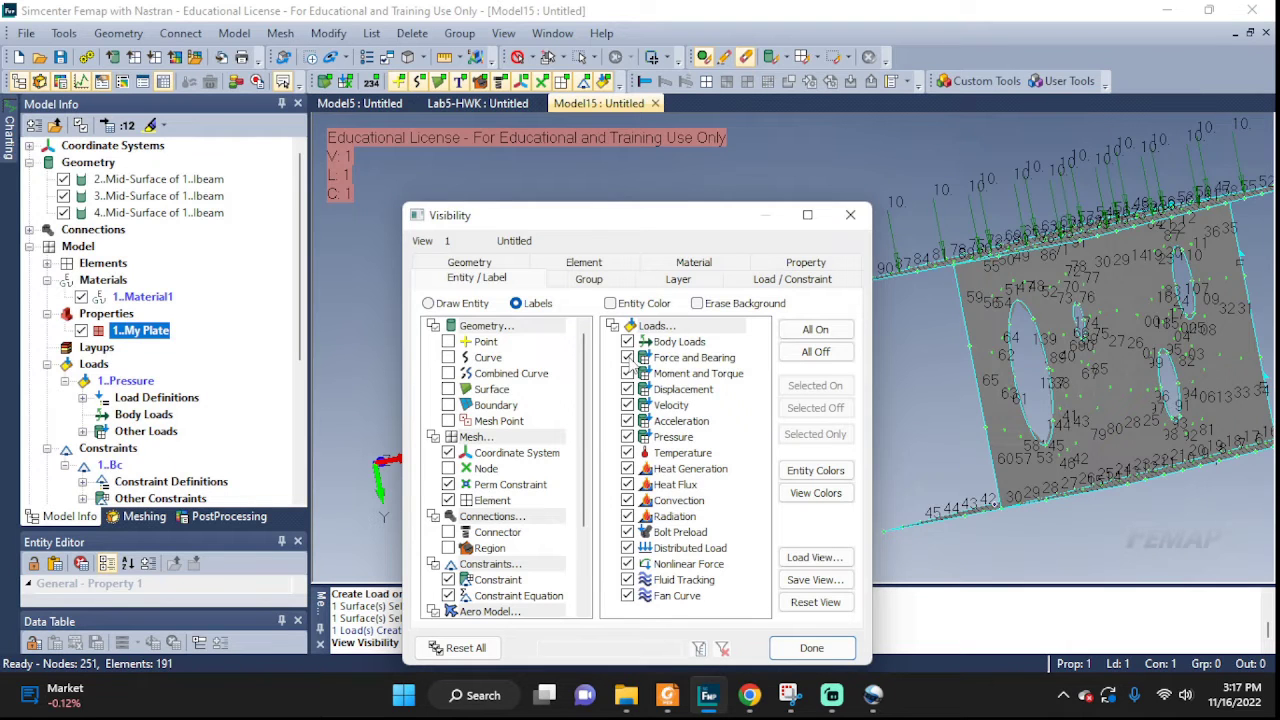
click(805, 352)
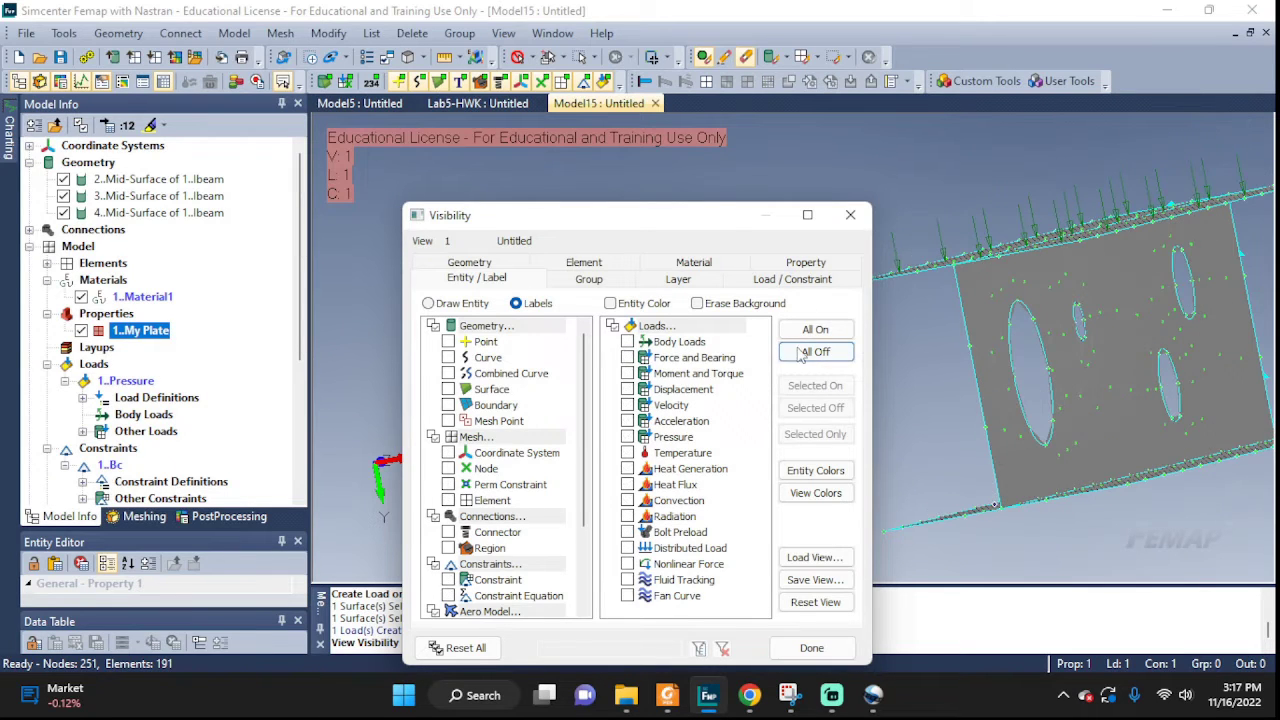
drag(743, 218, 508, 172)
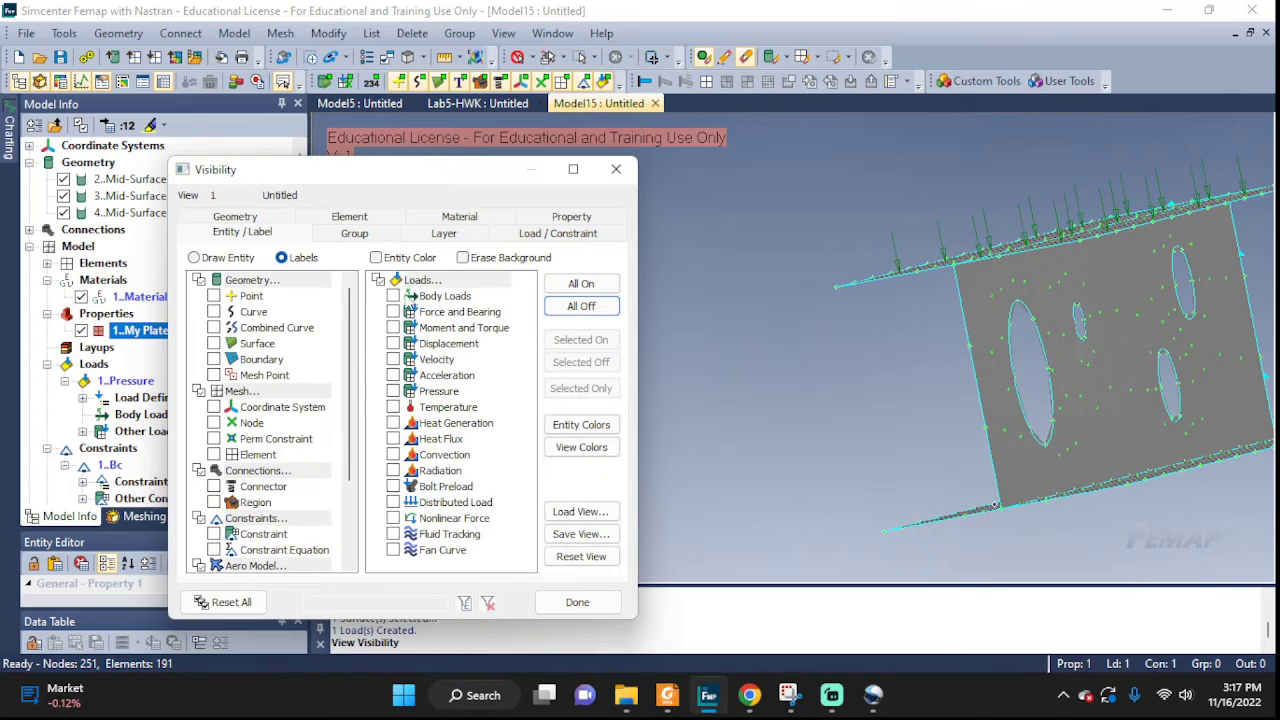
click(393, 312)
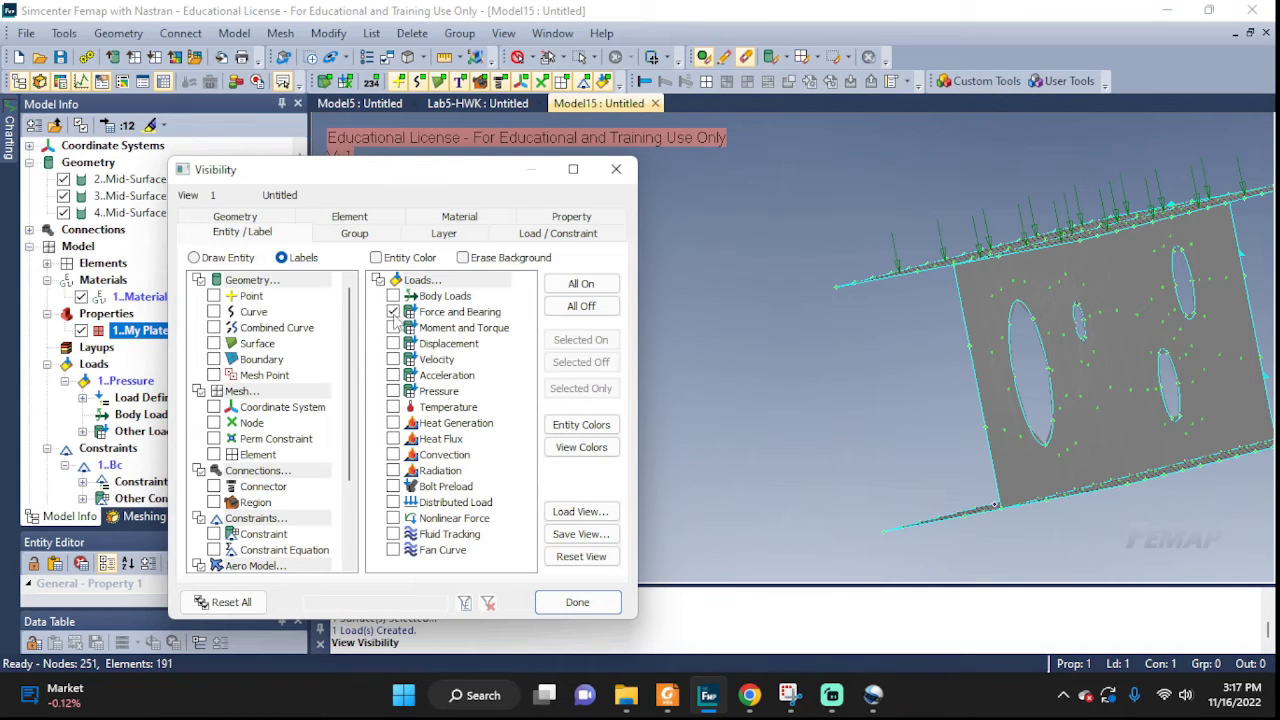
click(393, 391)
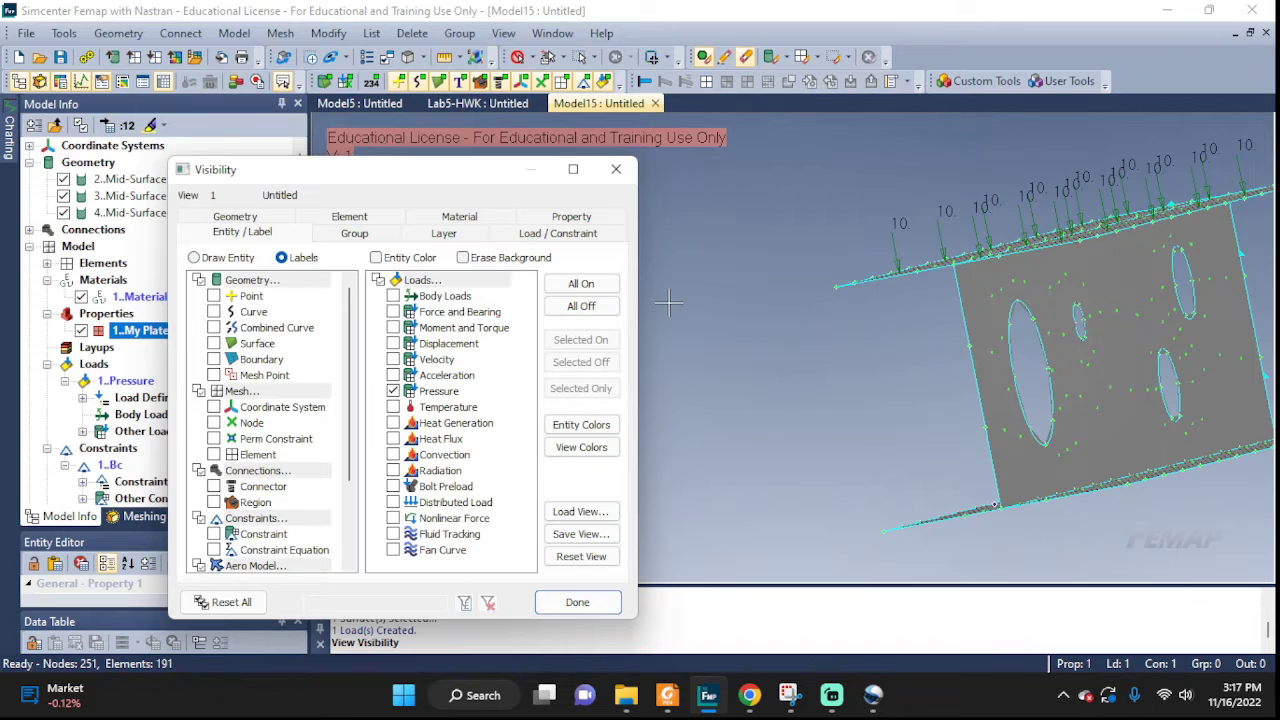
middle_drag(727, 335, 816, 324)
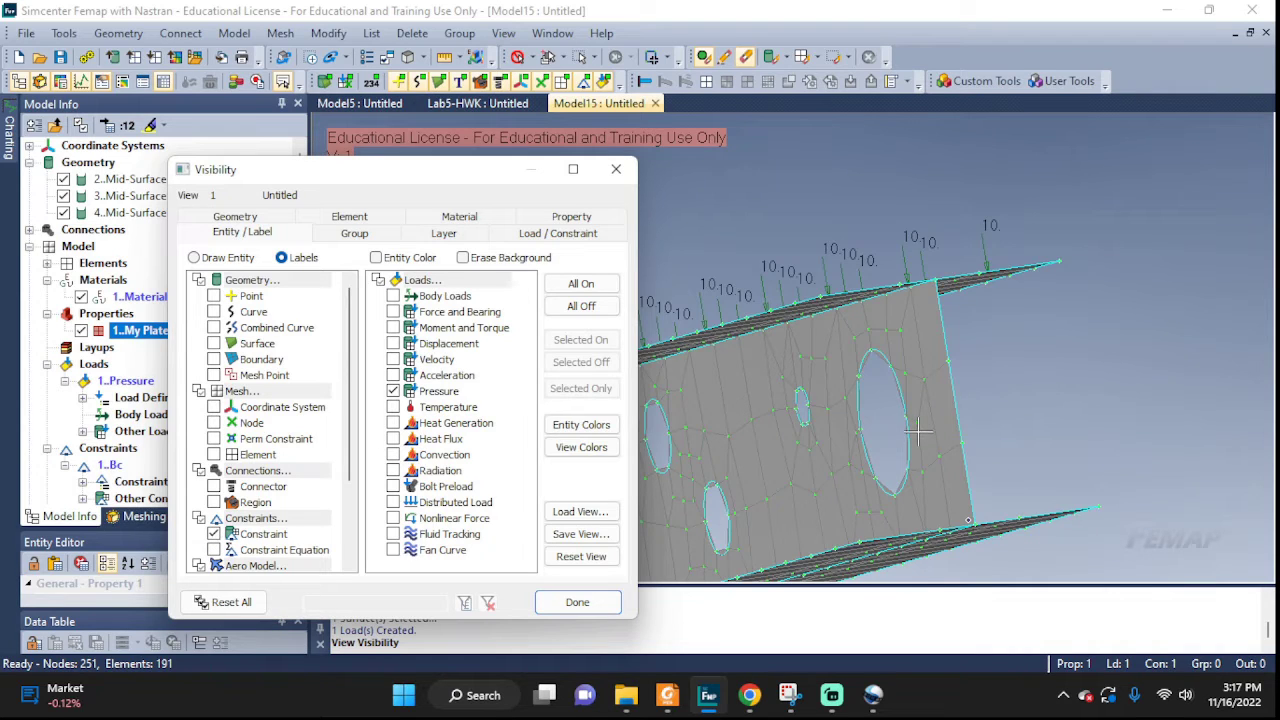
key(ctrl+Left)
key(ctrl+Left)
key(ctrl+Left)
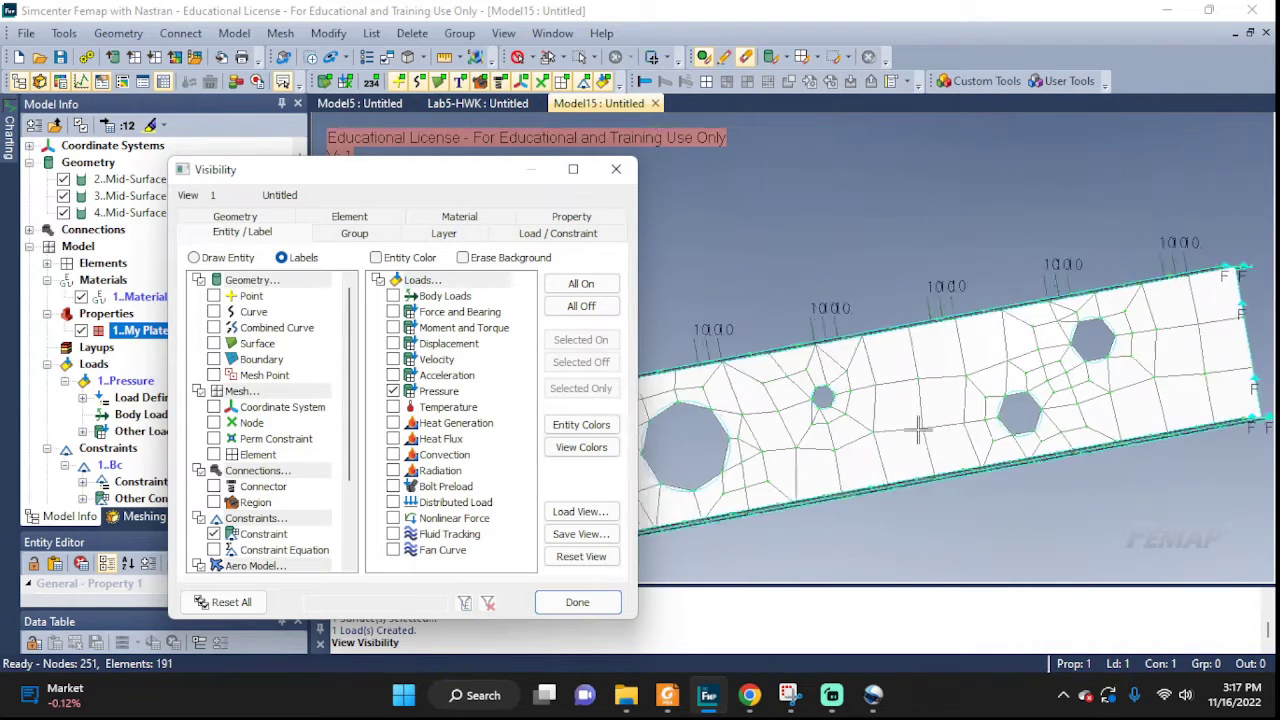
middle_drag(918, 428, 808, 466)
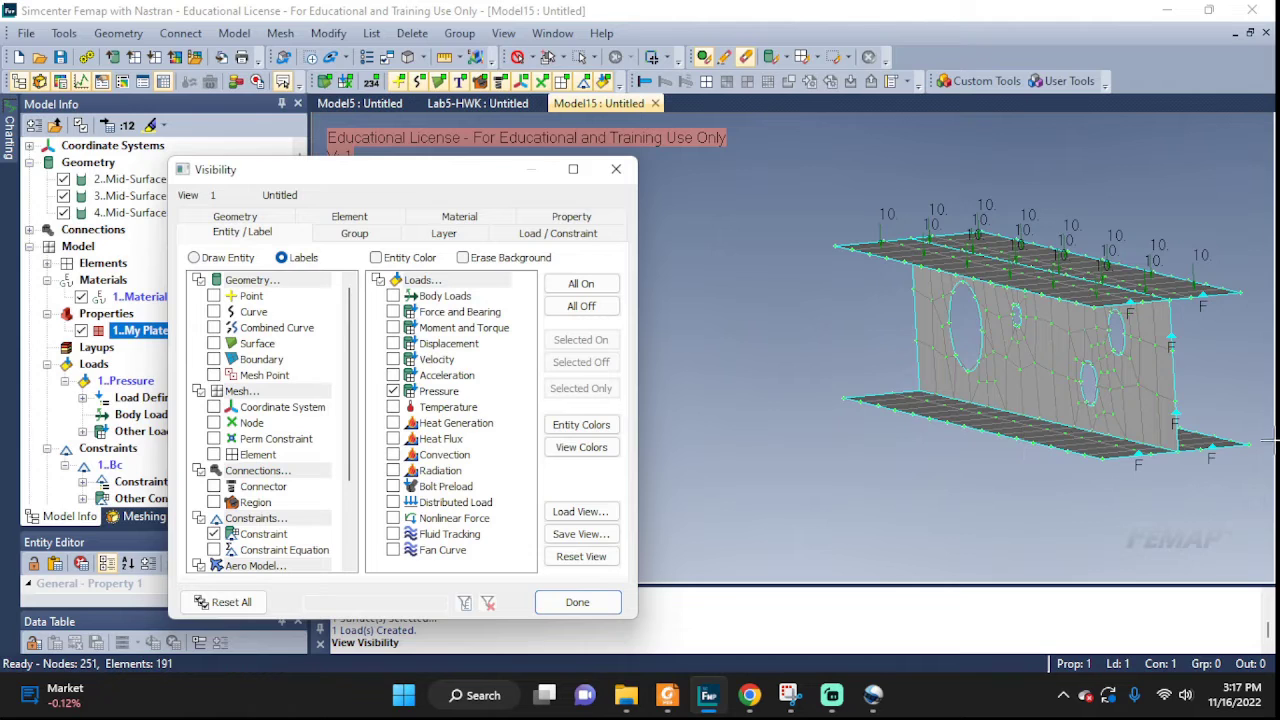
middle_drag(1143, 403, 1113, 487)
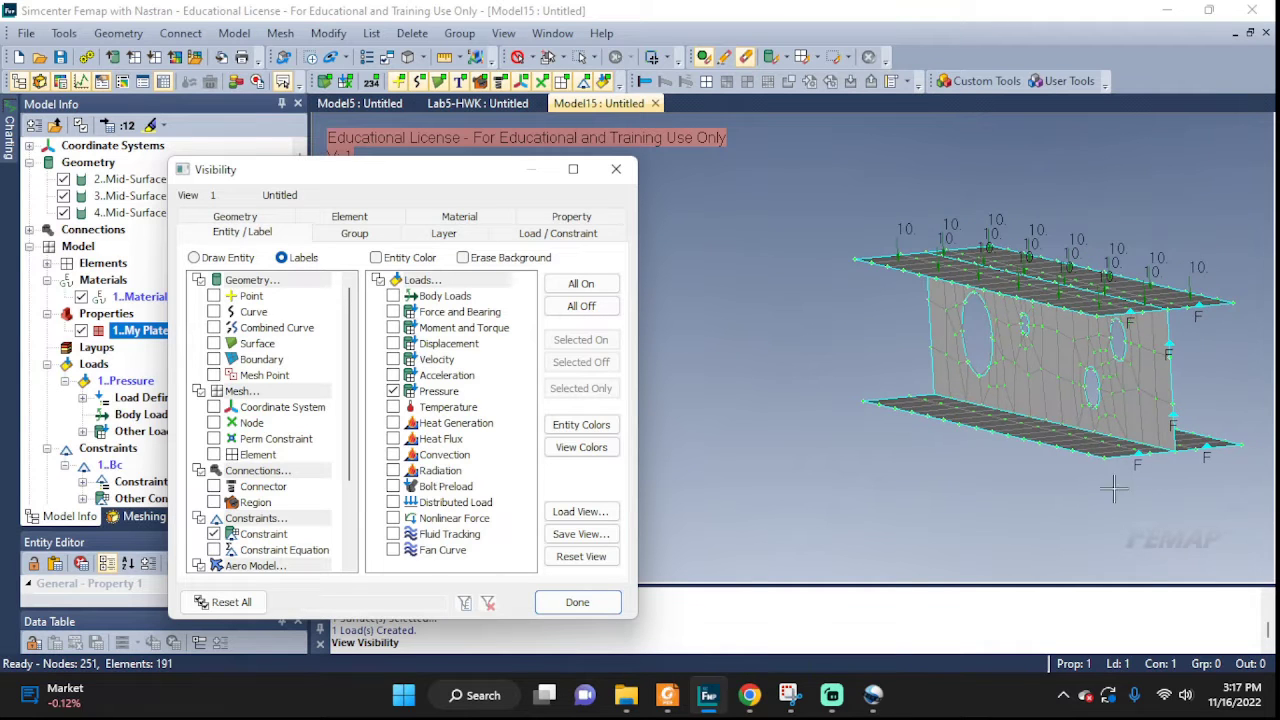
click(596, 607)
Reorient the beam and start a new static Simcenter Nastran analysis set titled 123.
scroll(1140, 400, up, 6)
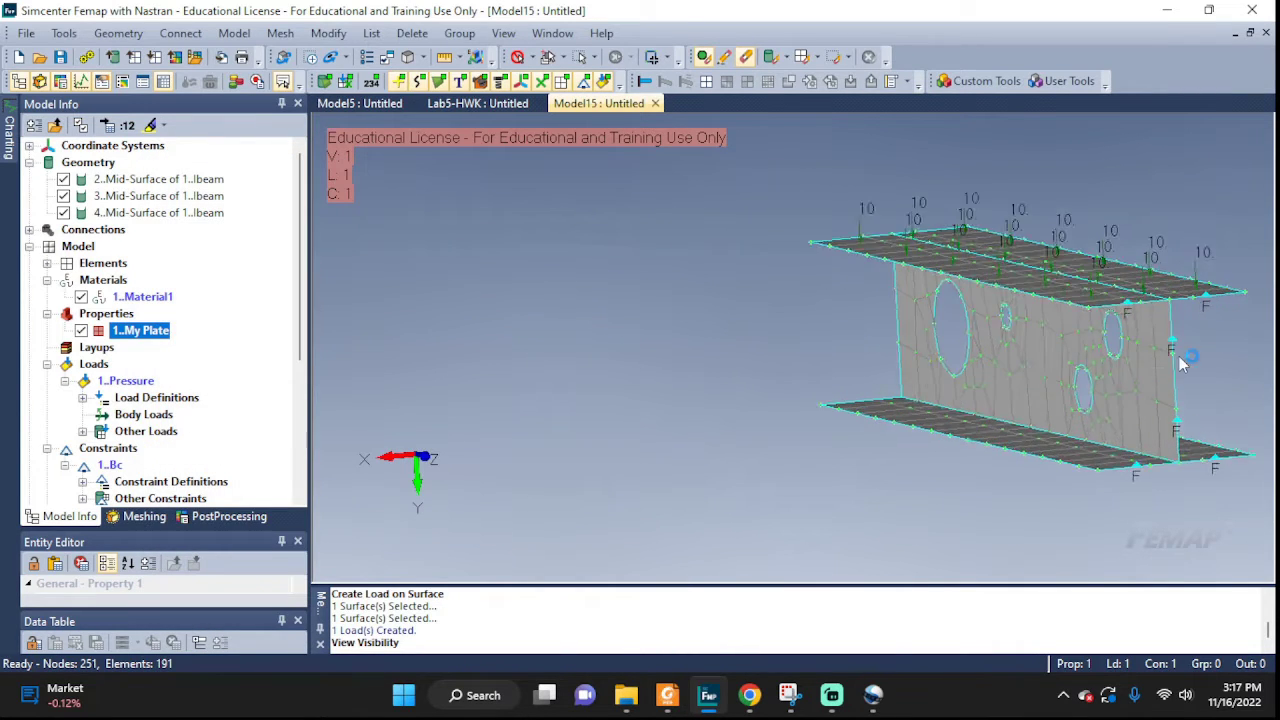
middle_drag(1268, 309, 1268, 326)
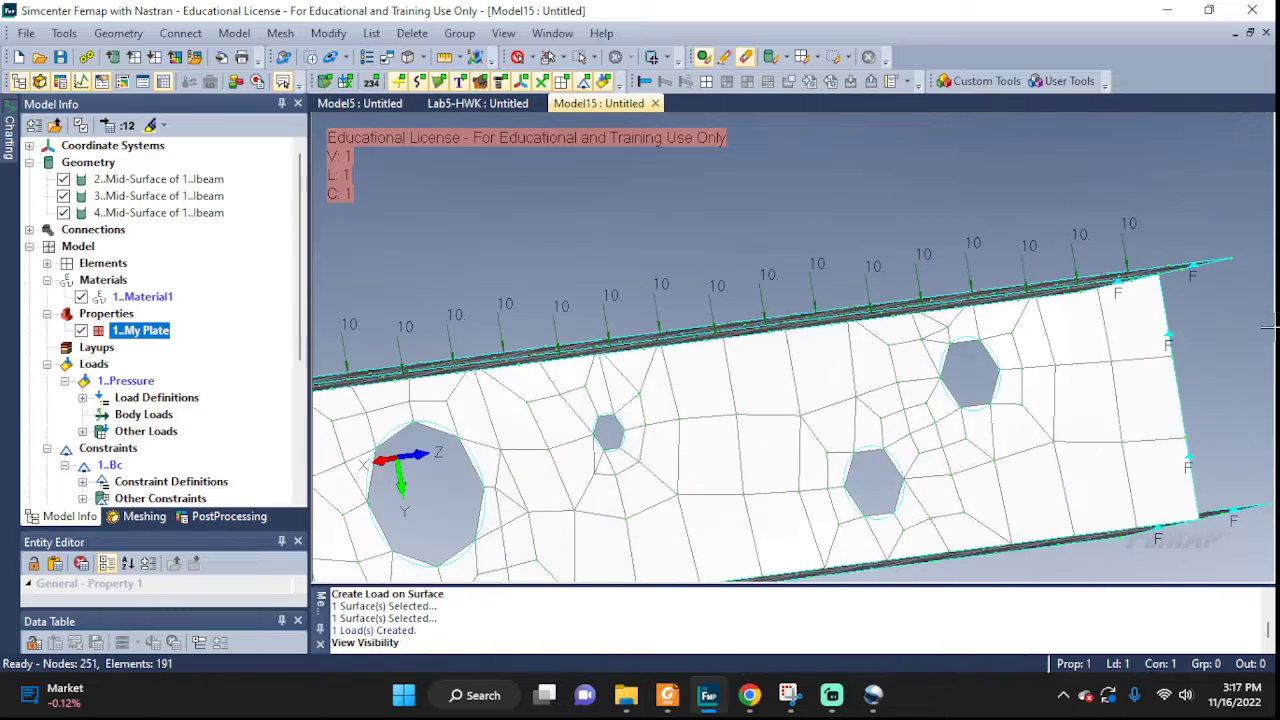
middle_drag(791, 423, 977, 390)
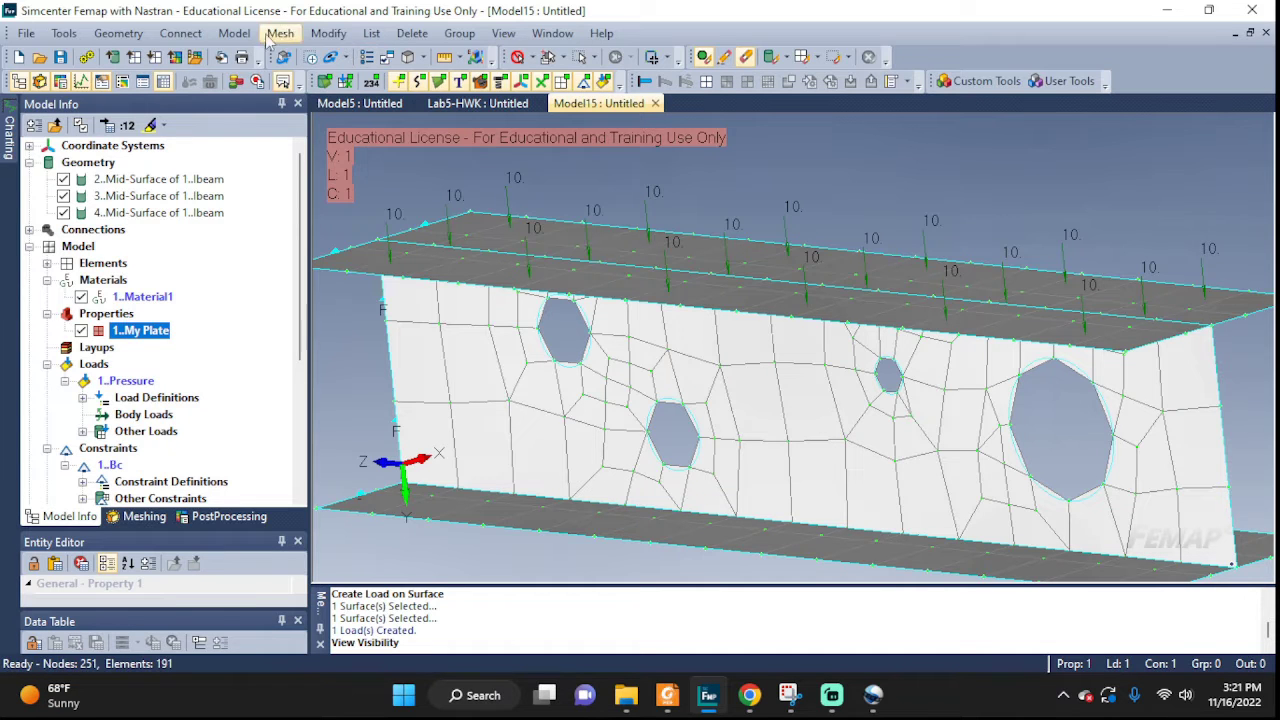
click(234, 33)
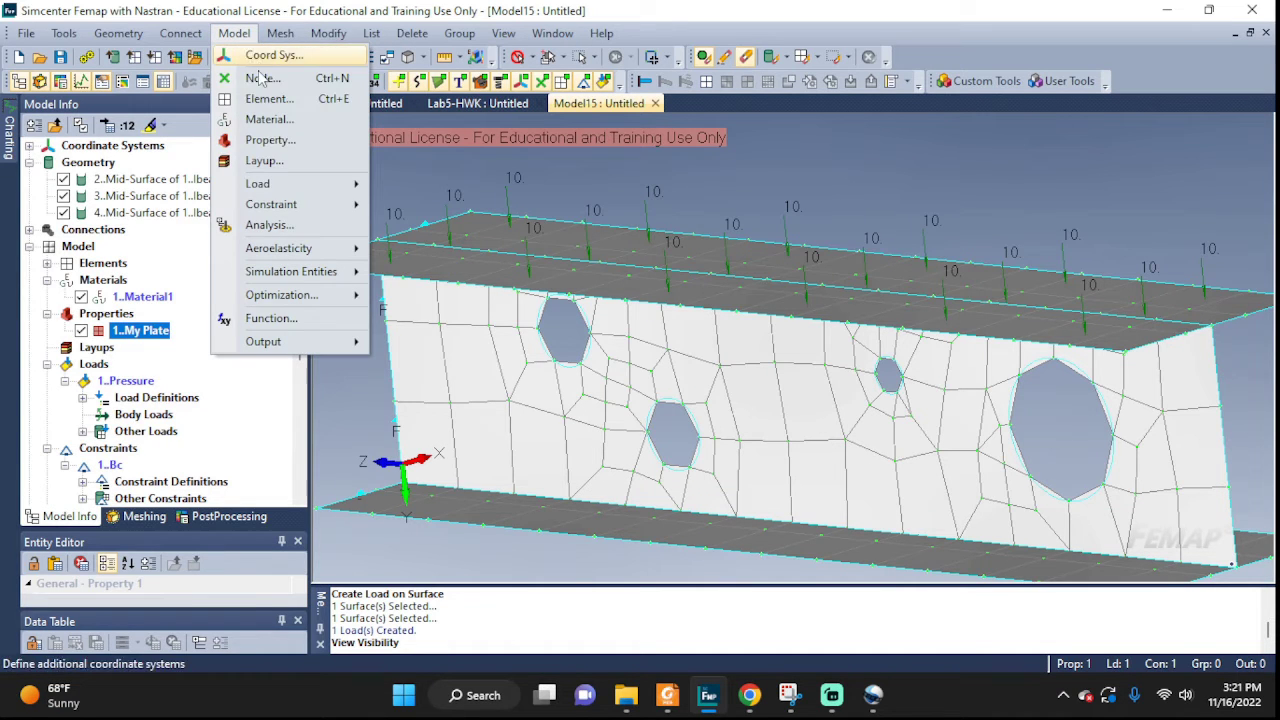
click(268, 225)
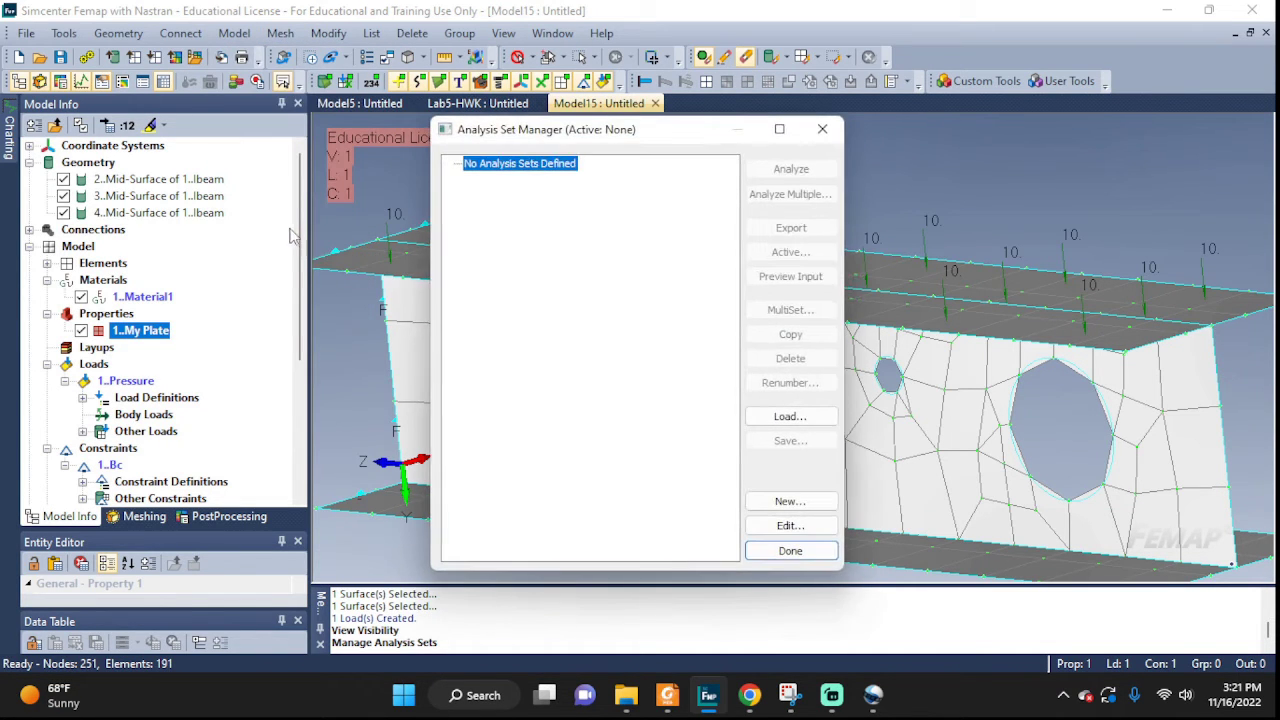
click(786, 503)
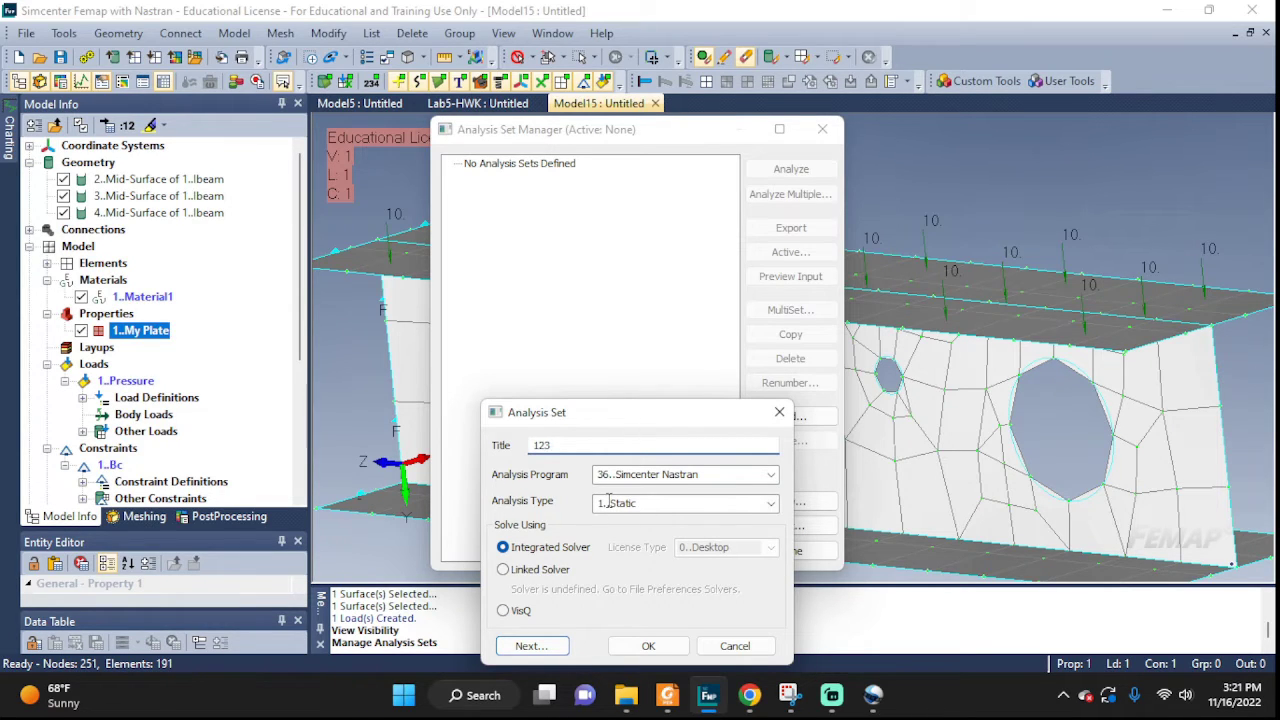
Confirm analysis set 123 and run the analysis until Output Set 1 is created.
click(648, 645)
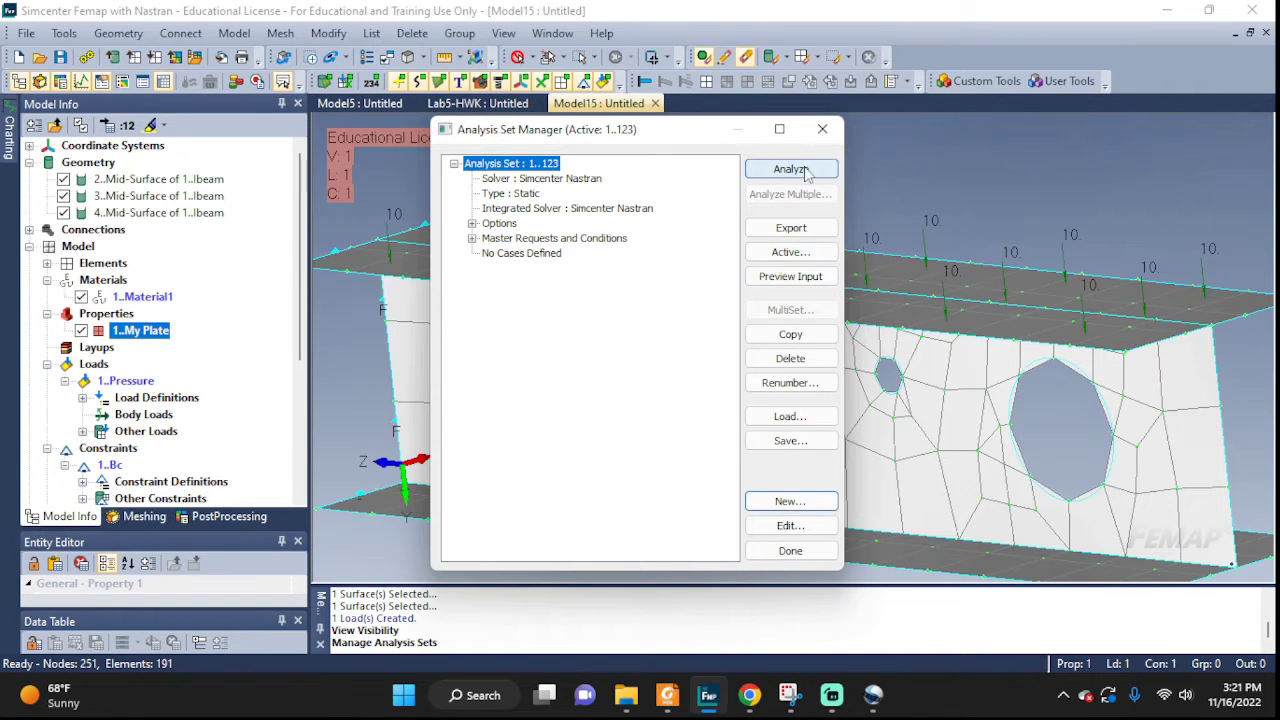
click(785, 170)
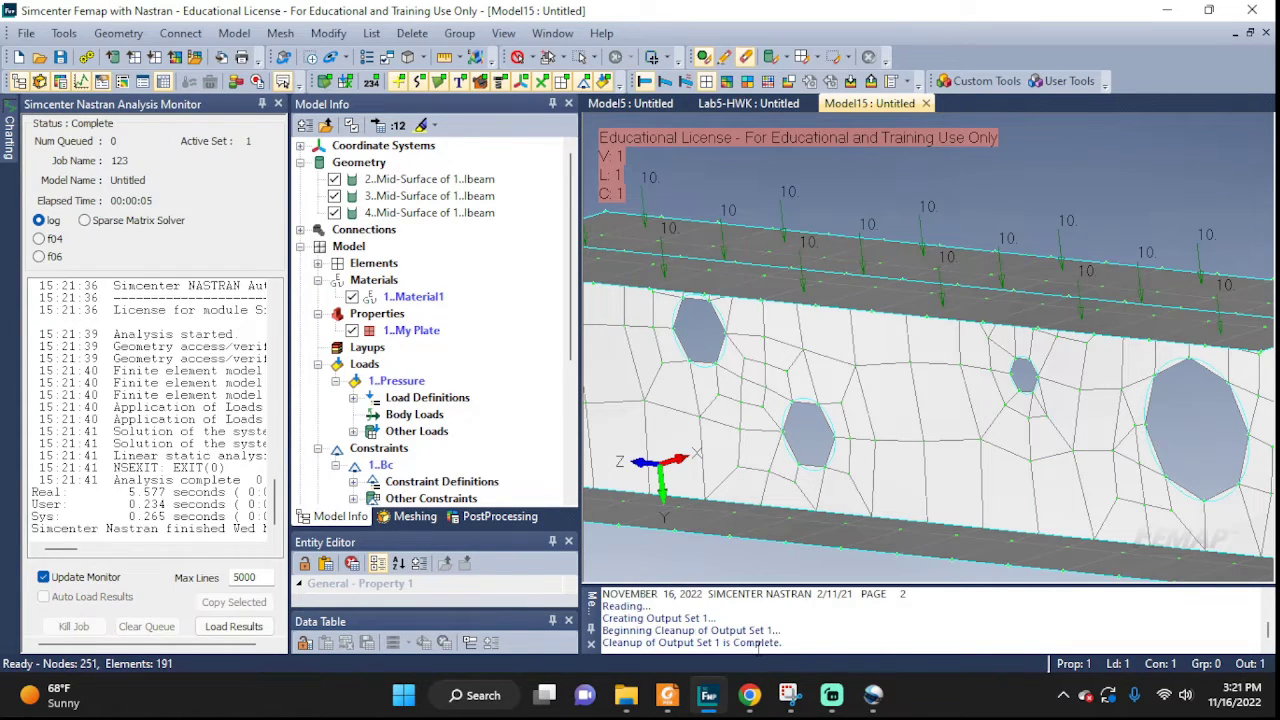
drag(716, 643, 783, 643)
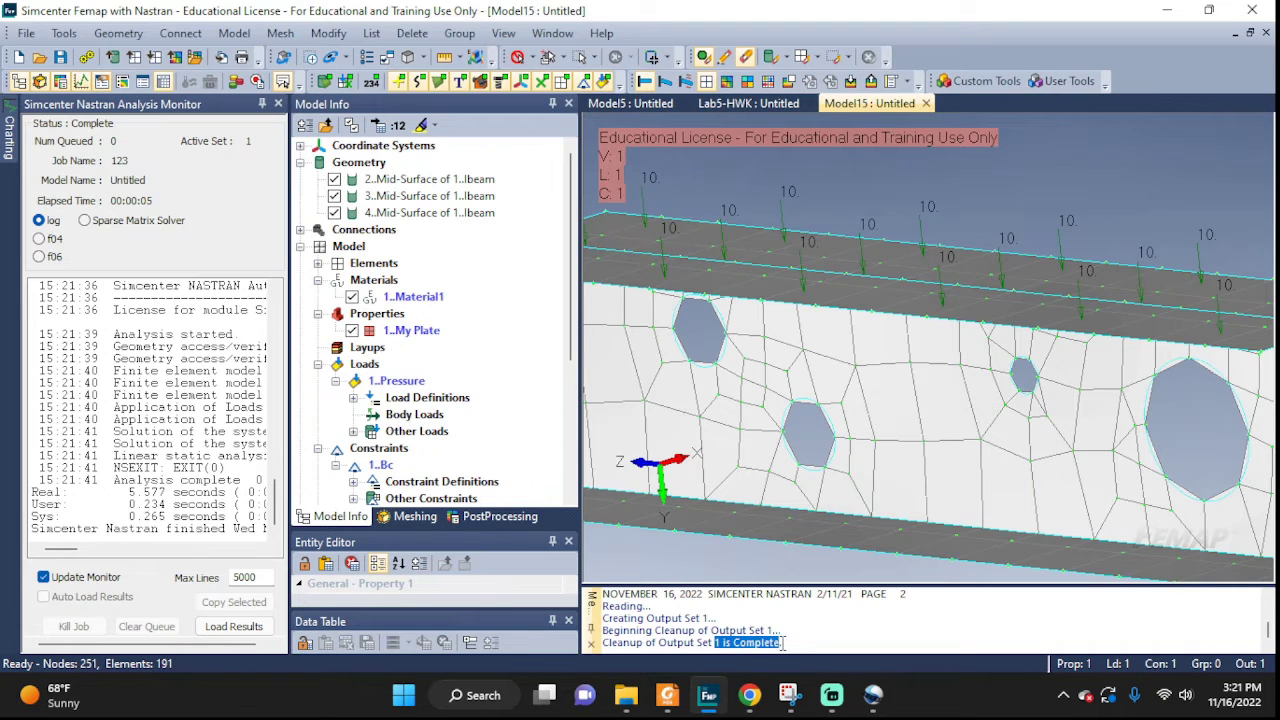
click(806, 645)
scroll(850, 380, down, 3)
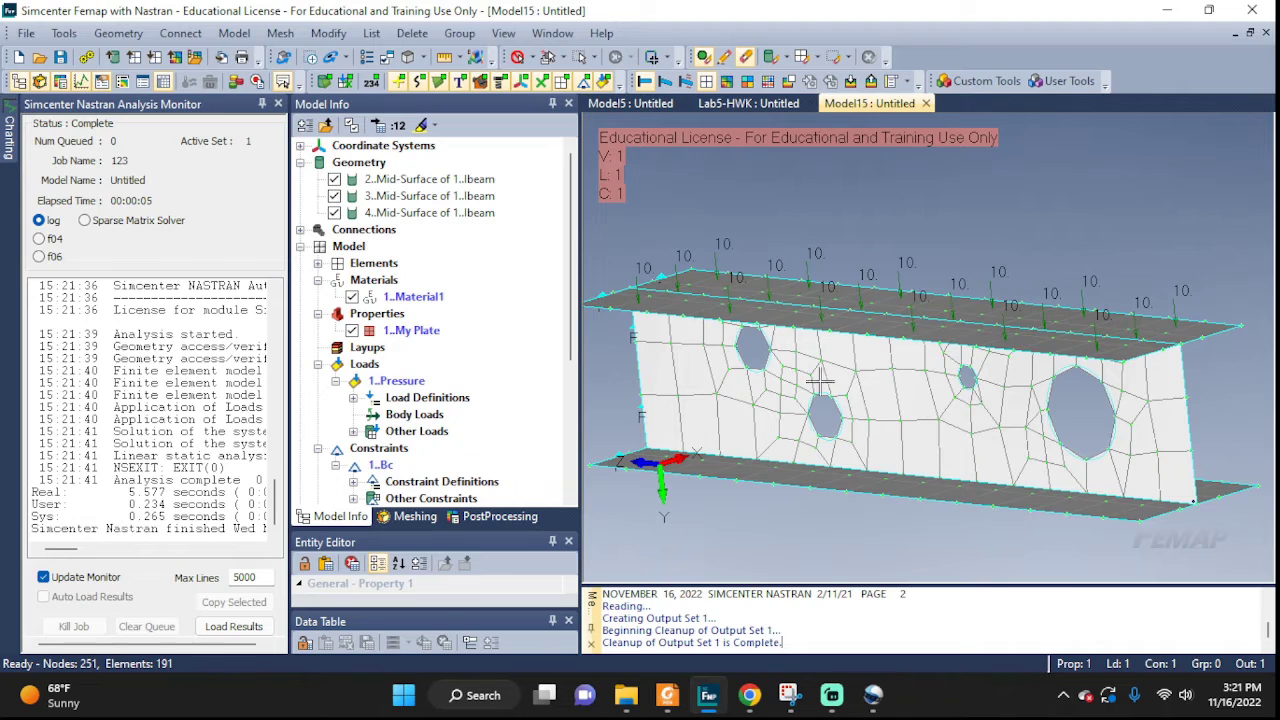
Close the analysis monitor and show the Case 1 Total Translation deformed shape, viewed obliquely.
click(278, 104)
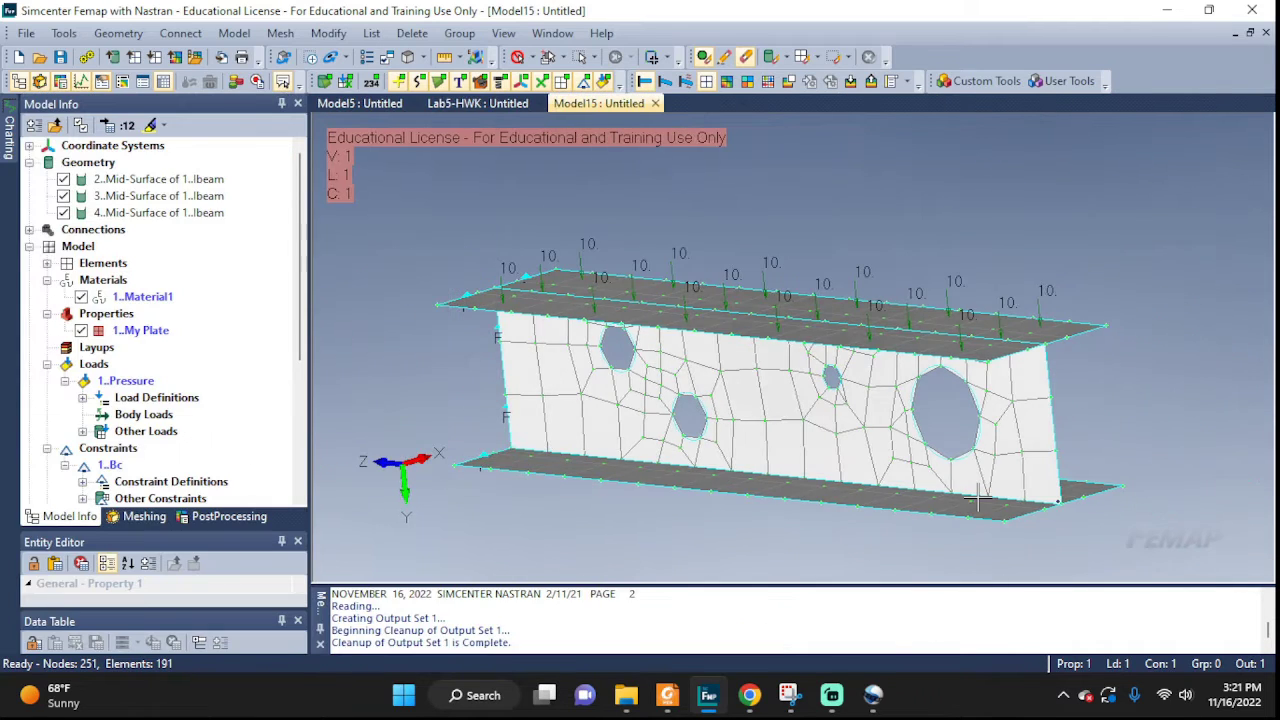
middle_drag(979, 497, 977, 463)
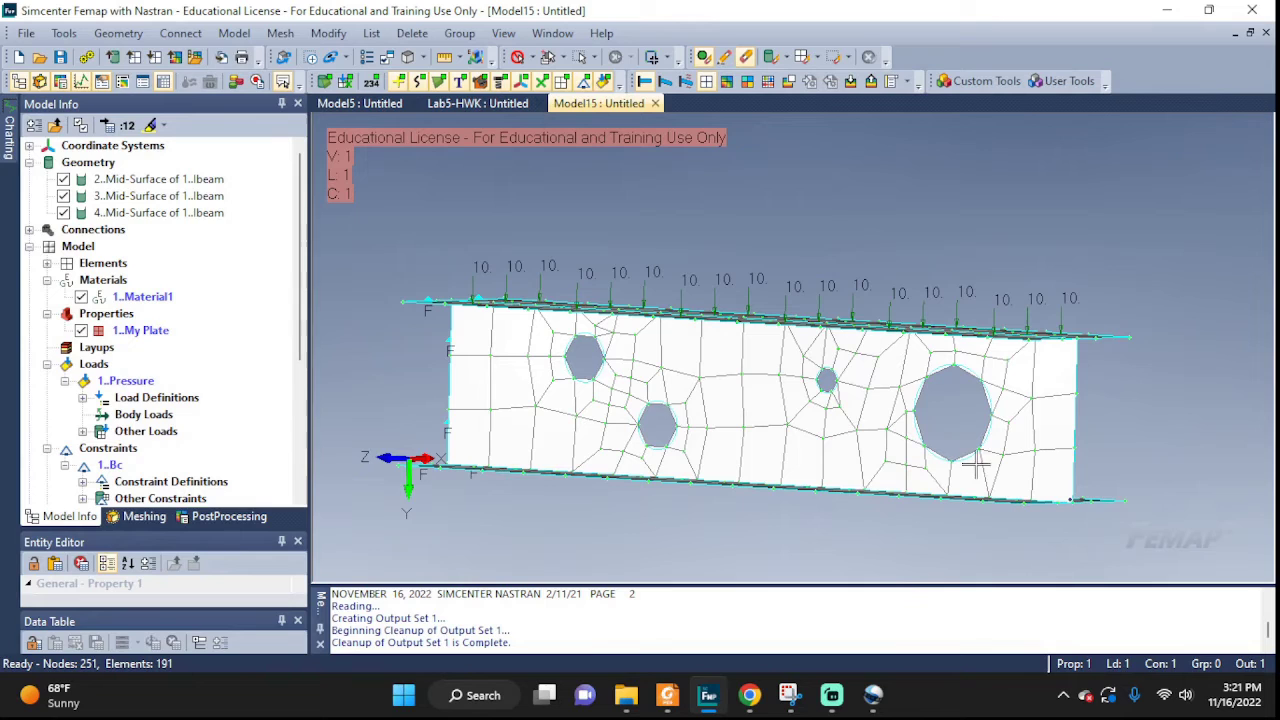
click(667, 84)
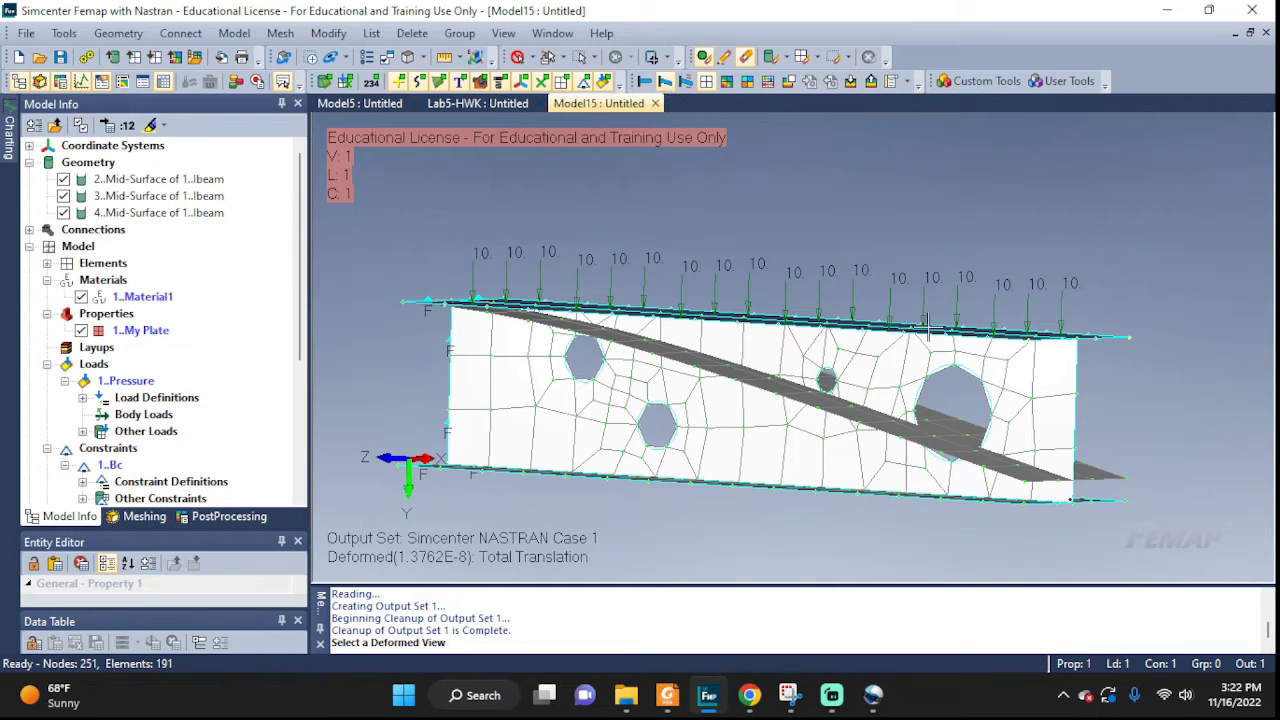
middle_drag(1131, 397, 1160, 432)
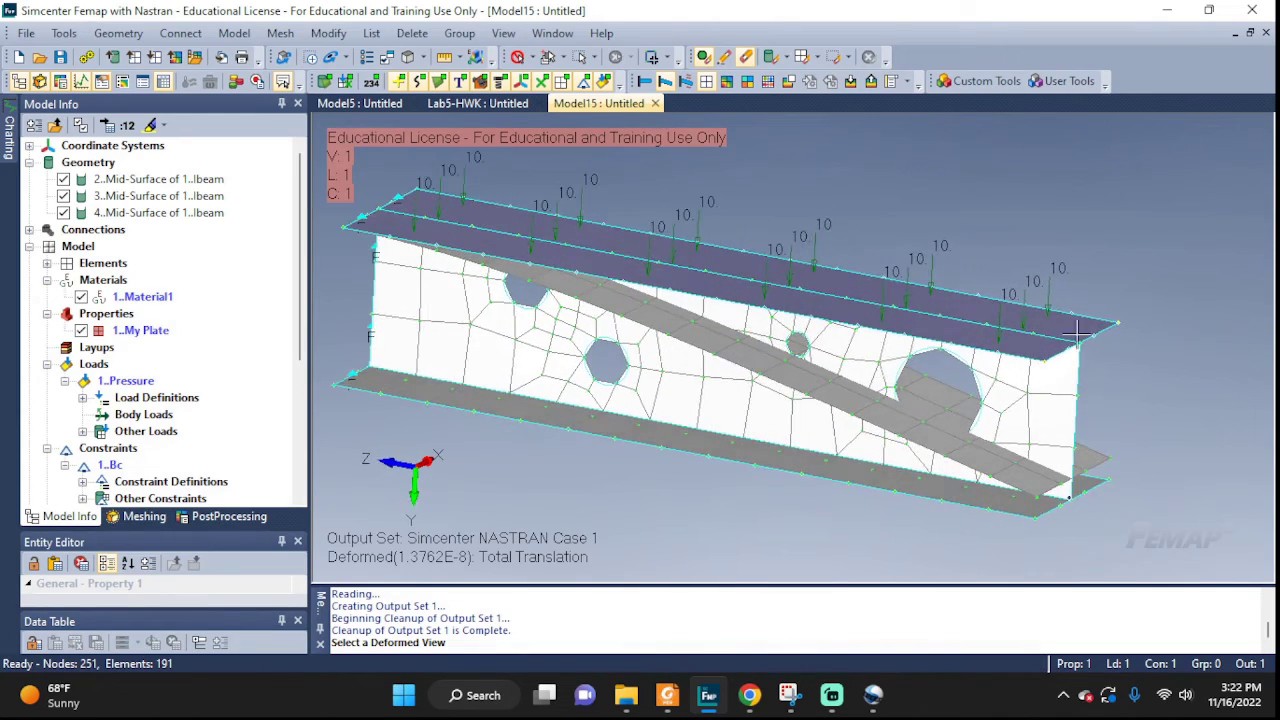
middle_drag(955, 277, 705, 113)
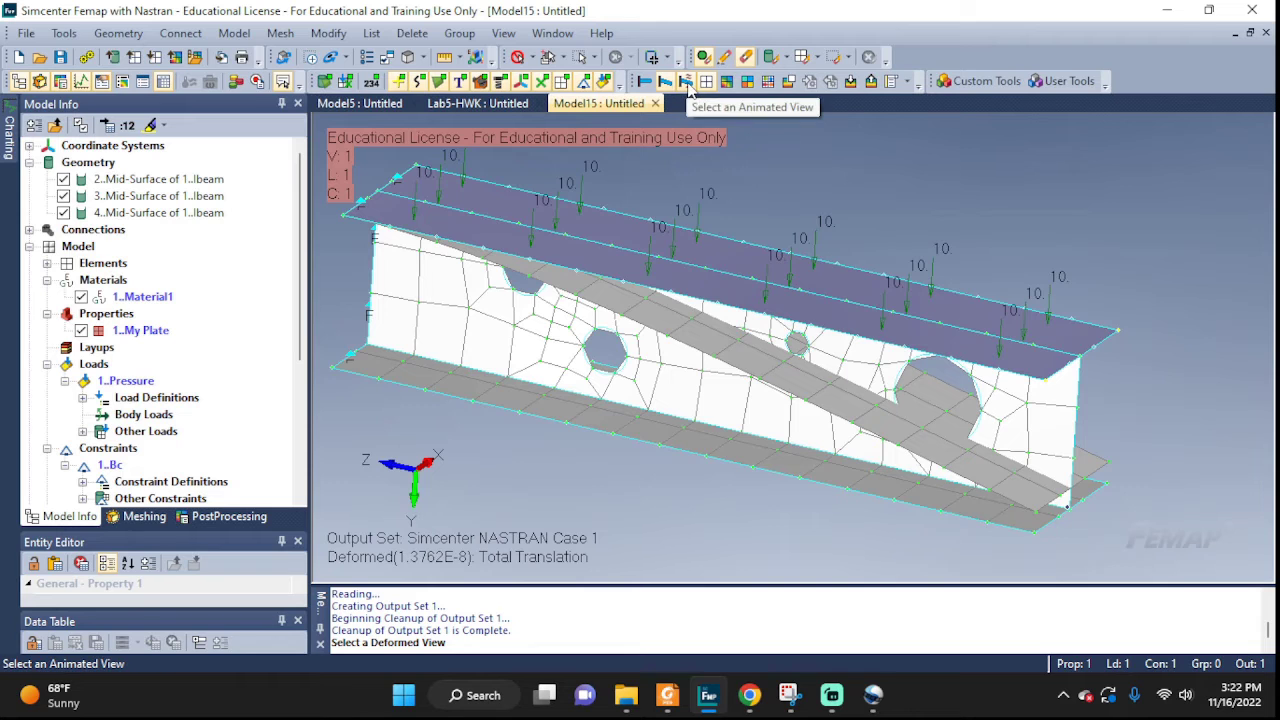
Animate the beam's deformation, then switch back to the undeformed beam in a near-front view.
click(688, 86)
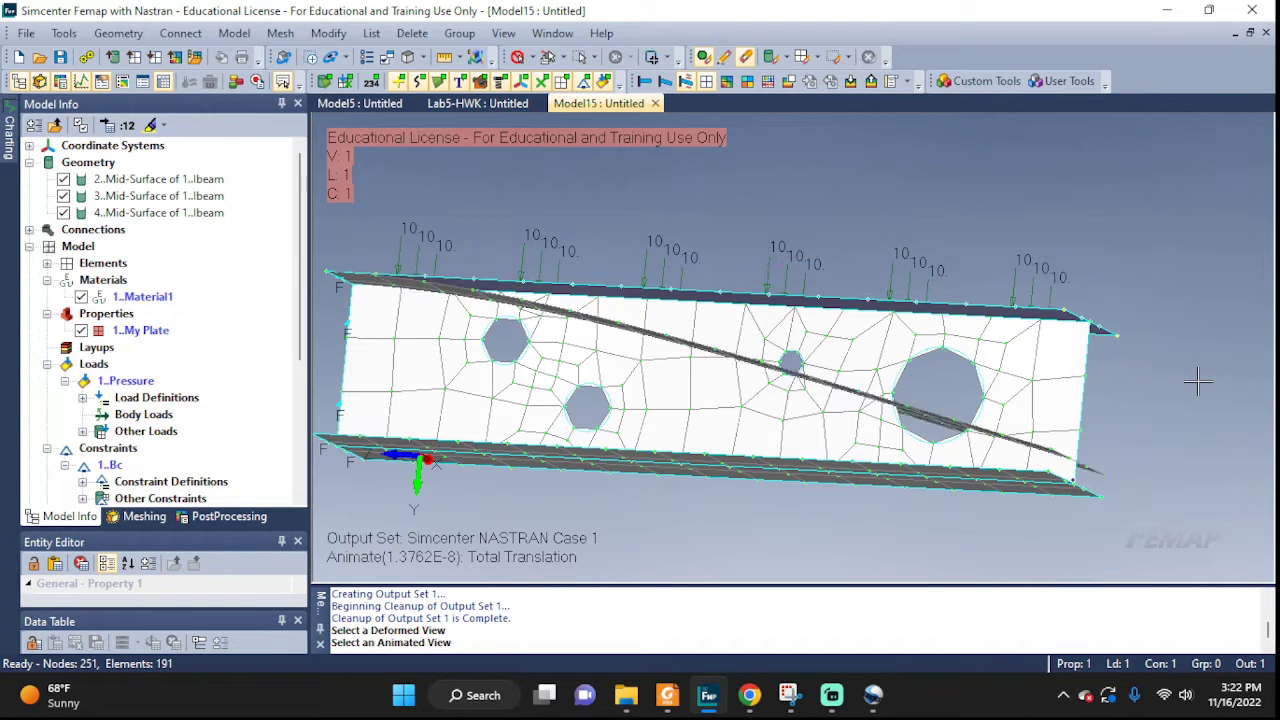
click(645, 81)
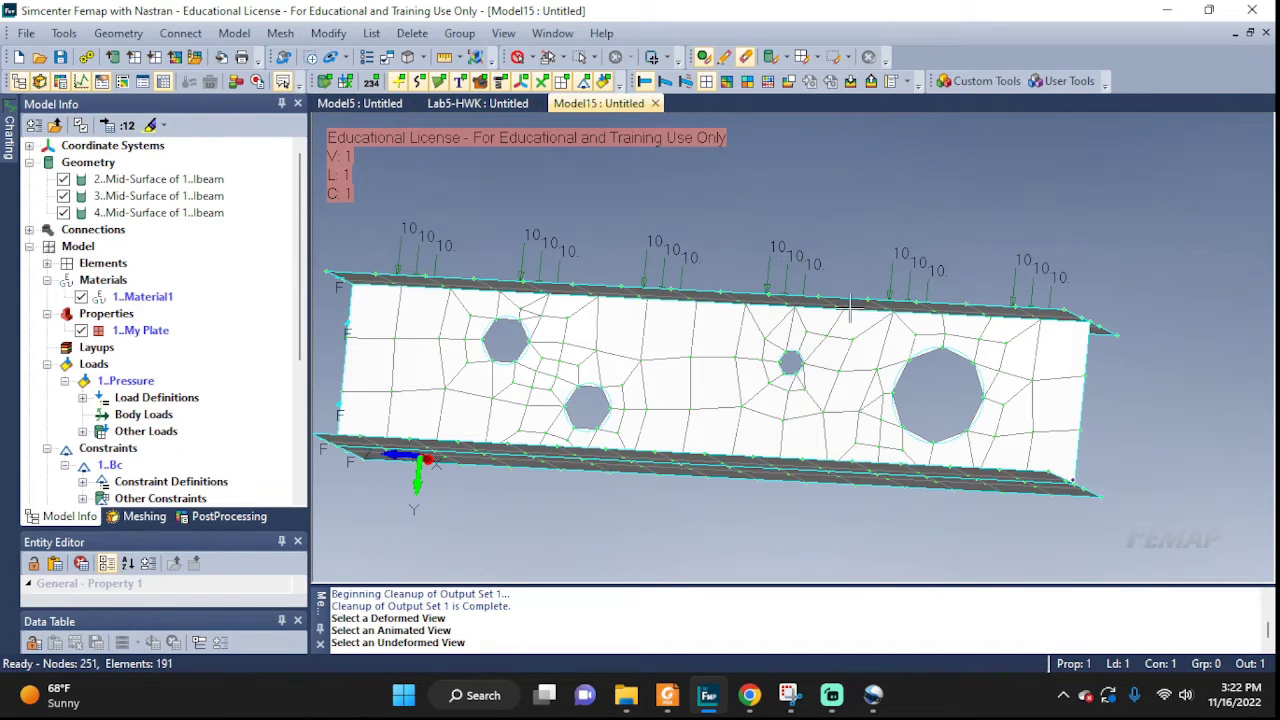
middle_drag(1160, 333, 1068, 345)
middle_drag(925, 373, 955, 355)
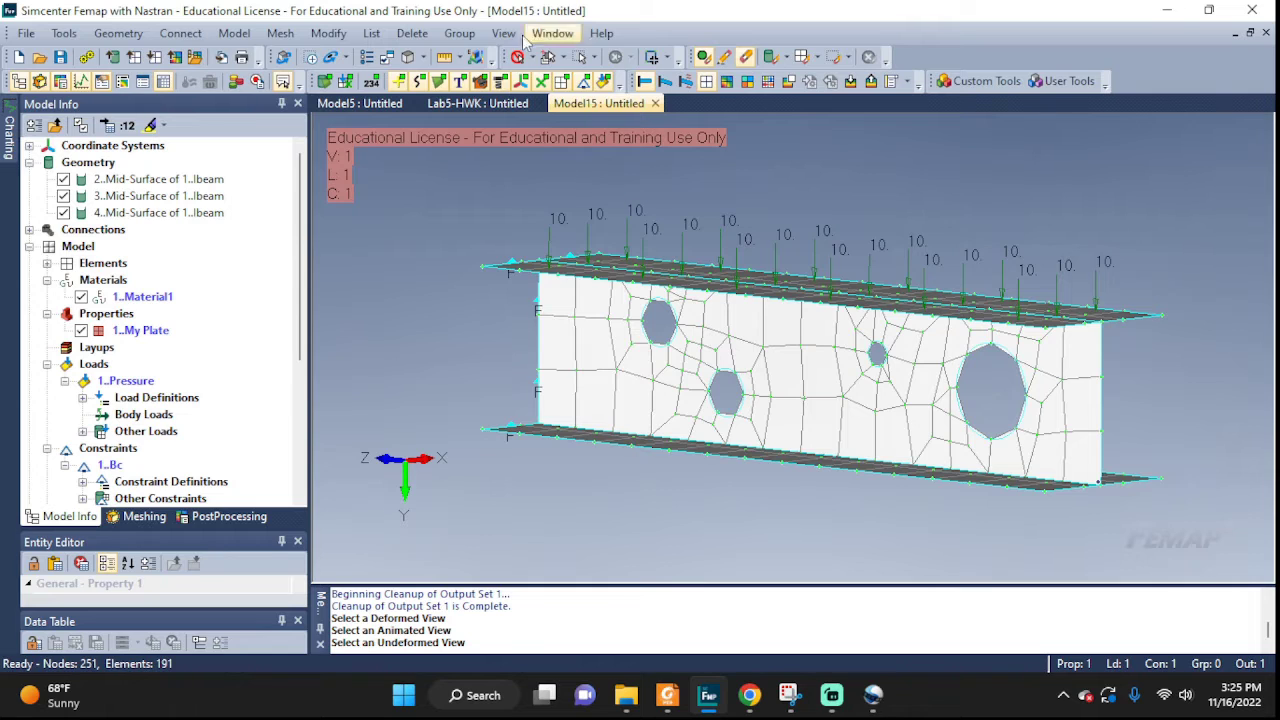
In View Select, choose Deform and Contour styles with 7033..Plate Top VonMises Stress as the contour data.
click(503, 33)
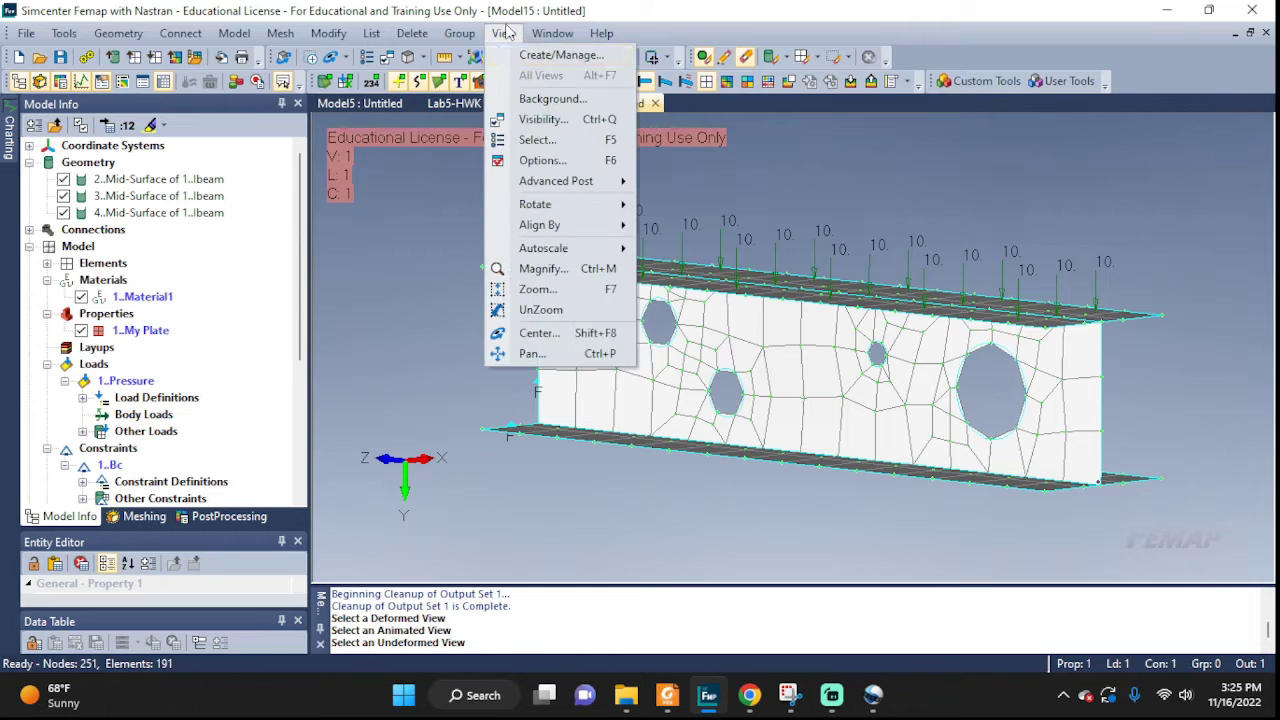
click(533, 143)
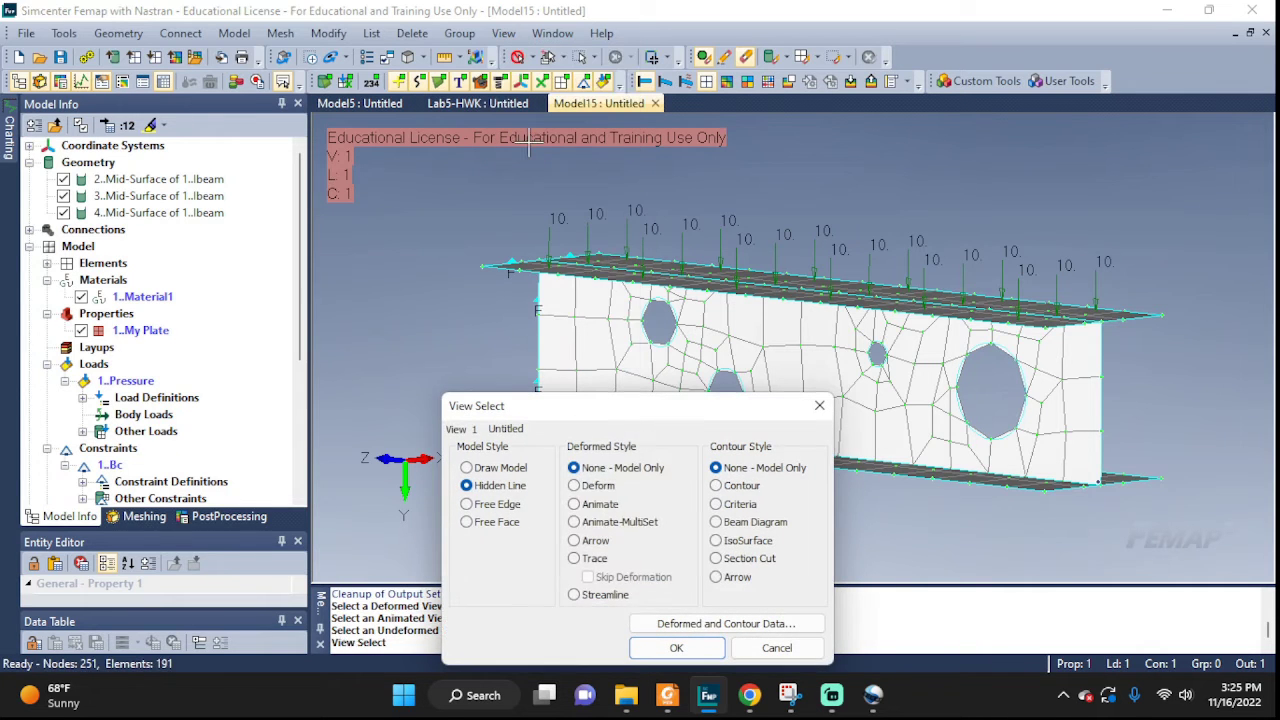
click(574, 486)
click(716, 486)
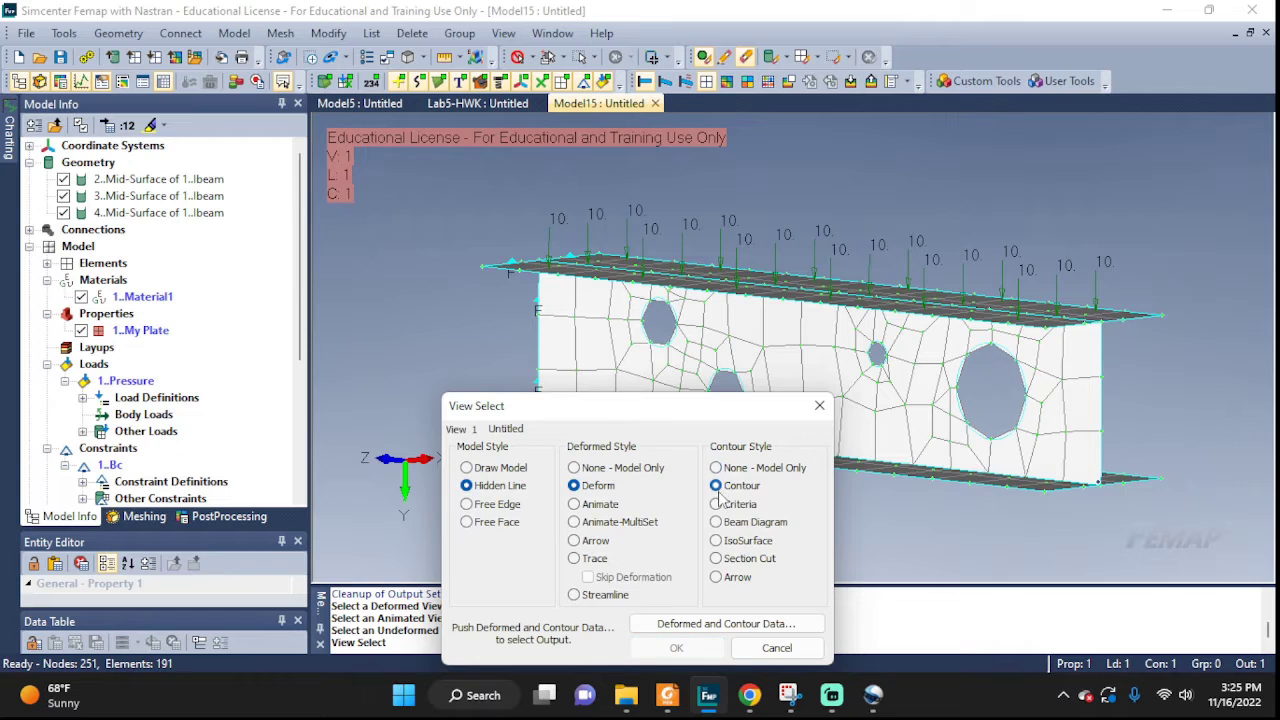
click(714, 624)
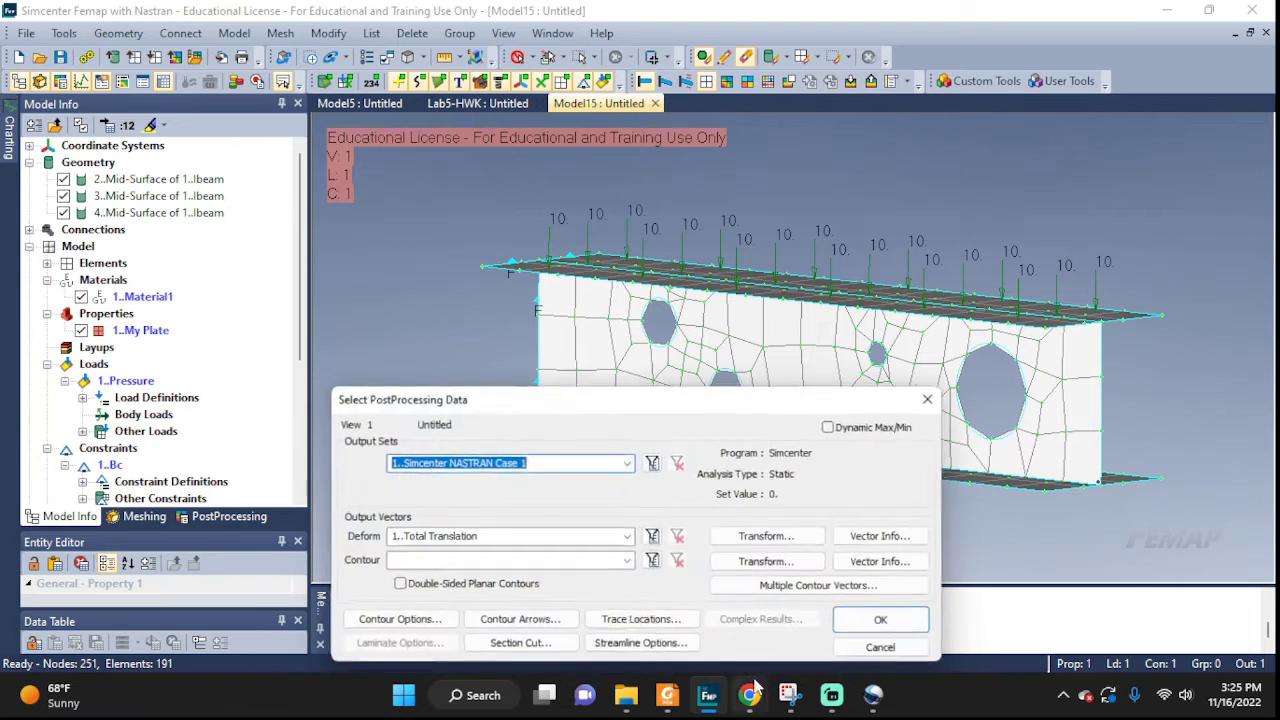
click(628, 562)
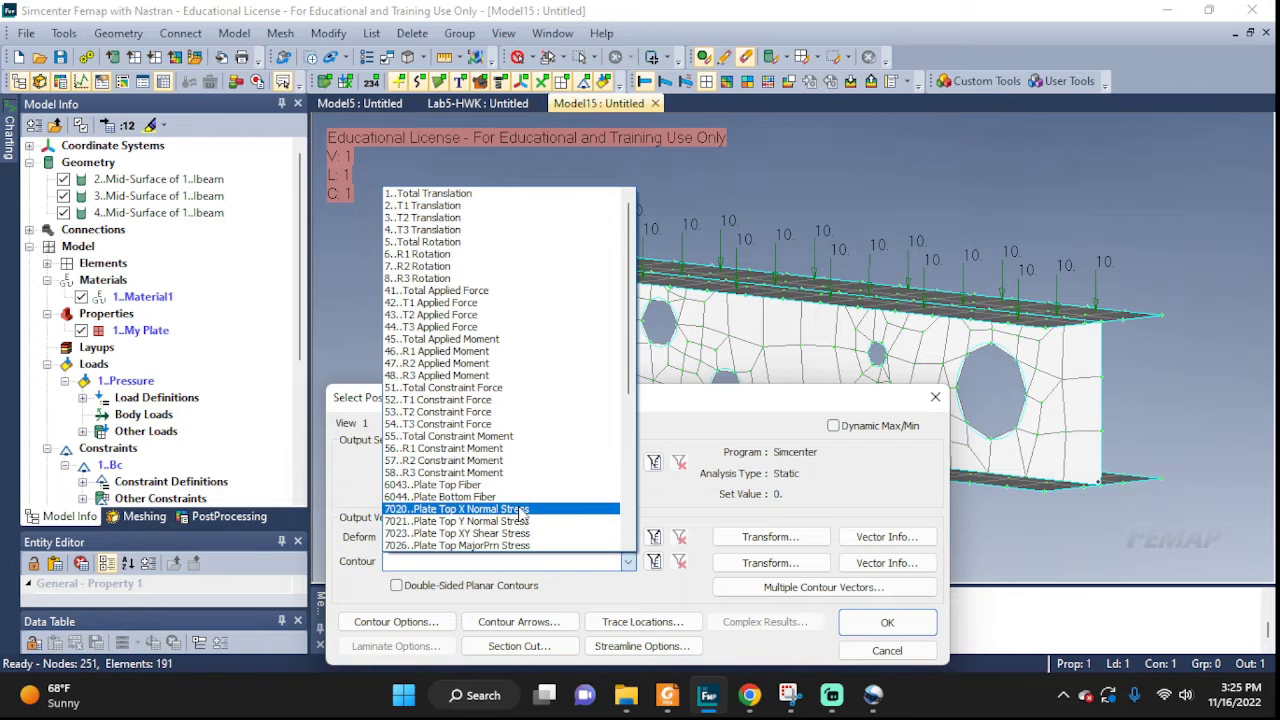
scroll(525, 511, down, 7)
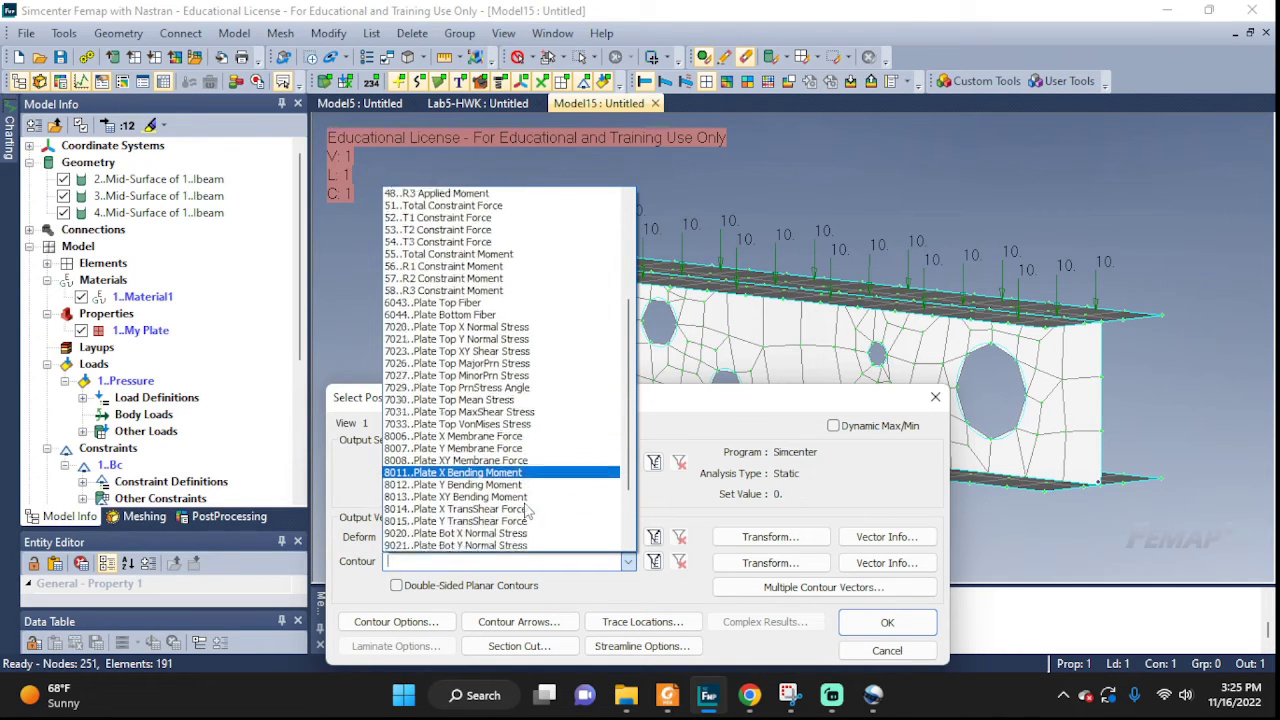
scroll(528, 508, down, 1)
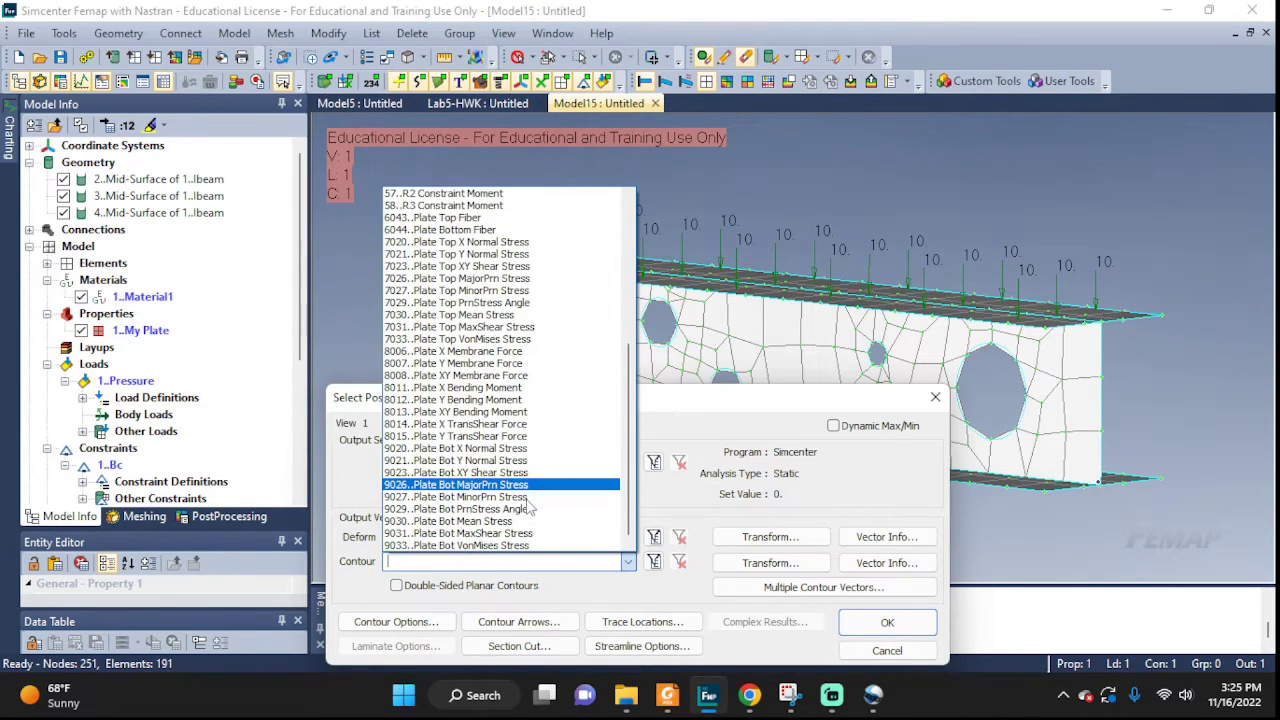
scroll(475, 405, up, 1)
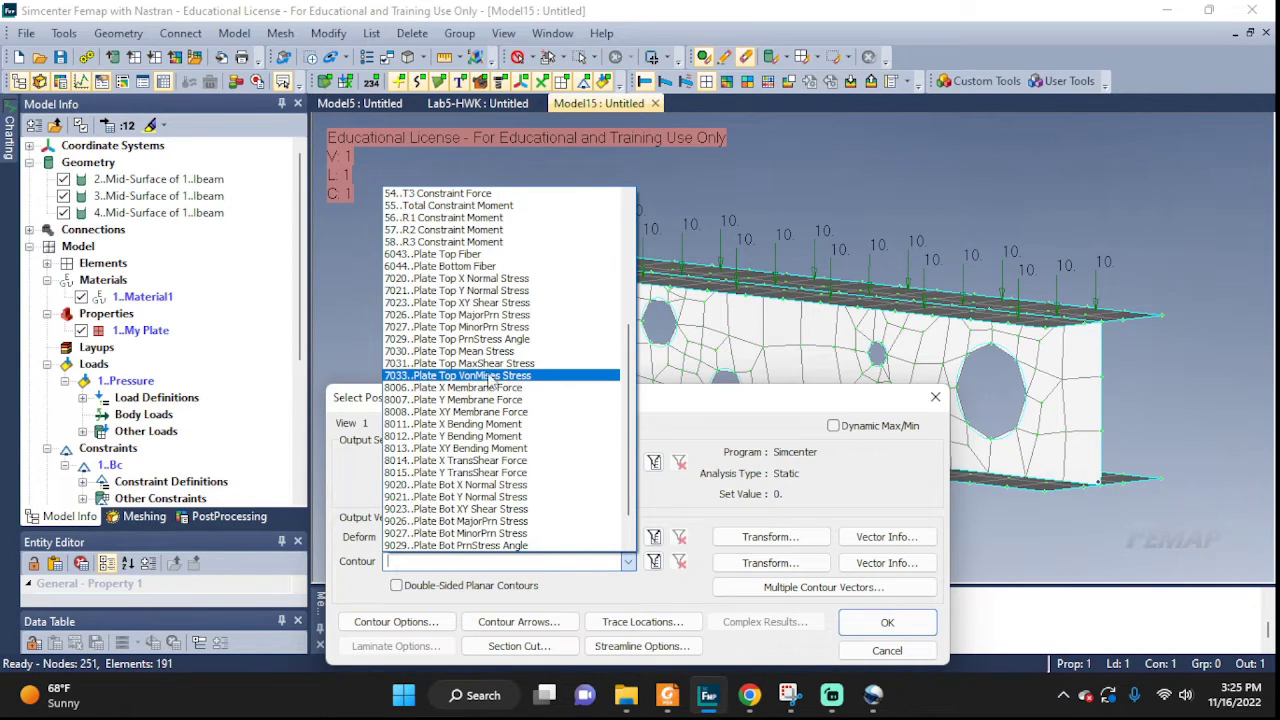
click(513, 376)
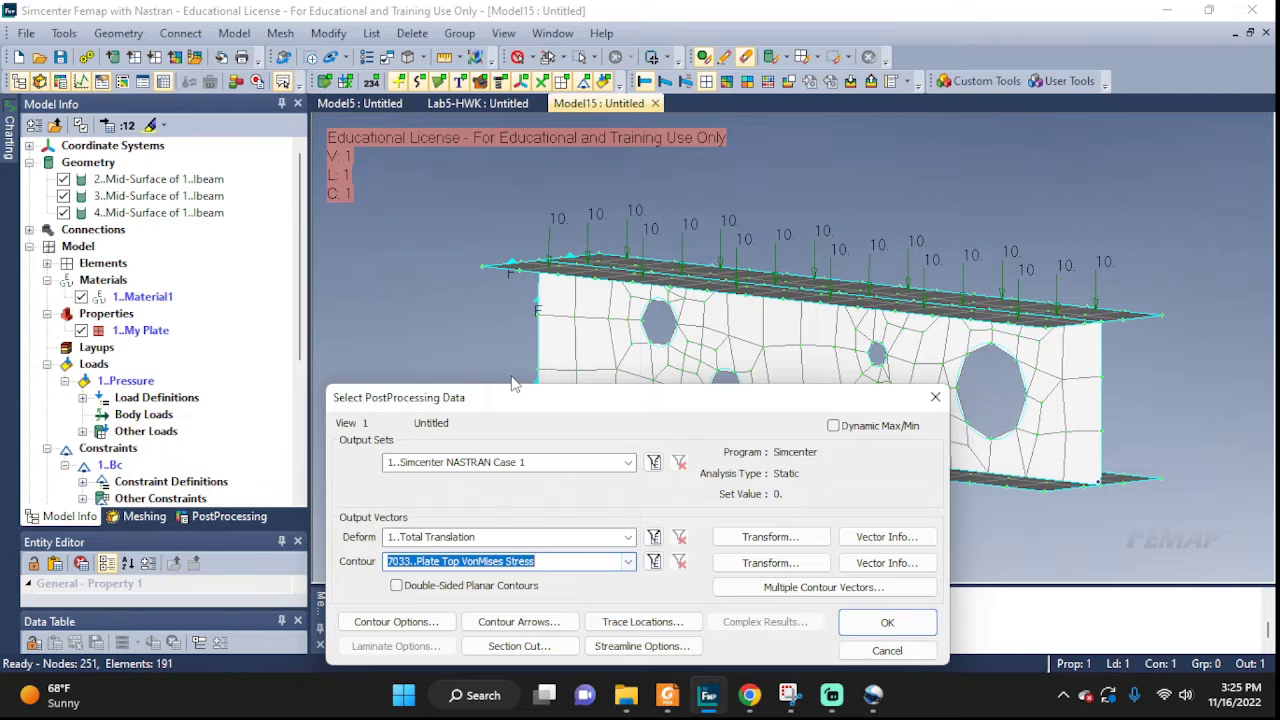
click(888, 624)
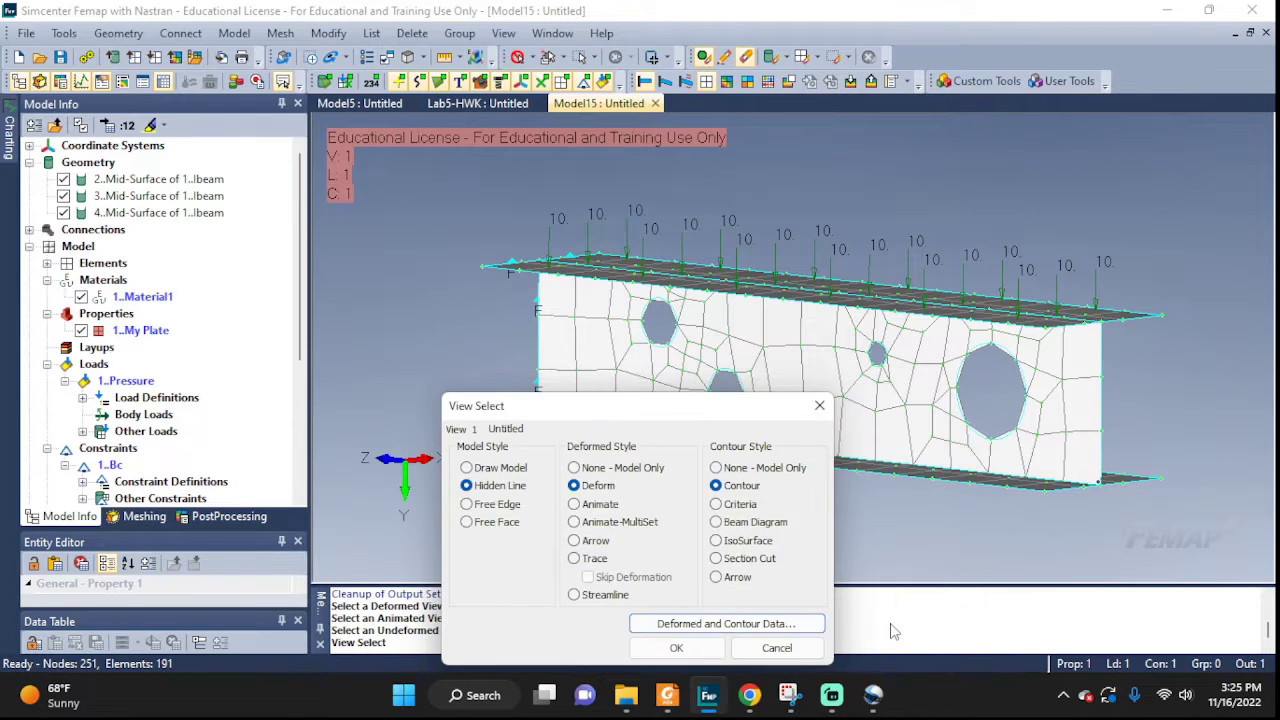
Draw the Plate Top VonMises Stress contour and show it on the undeformed beam.
click(676, 648)
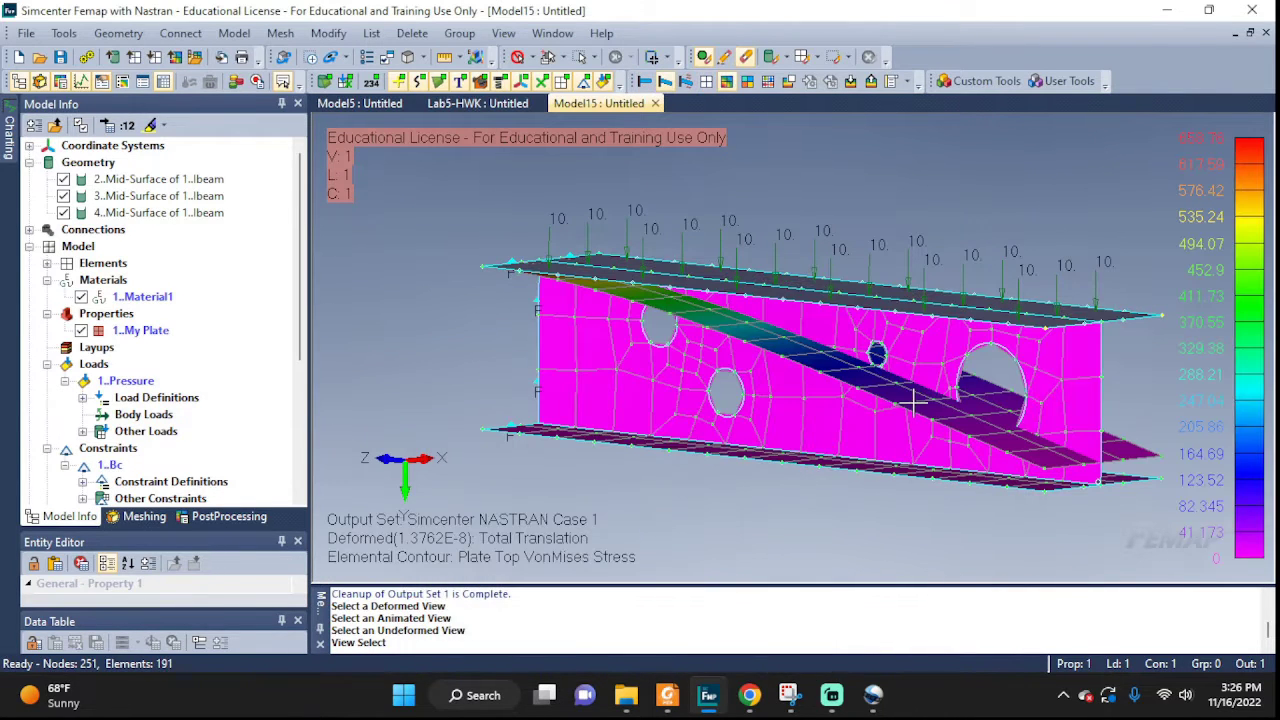
mouse_move(913, 403)
middle_down()
mouse_move(903, 447)
mouse_move(890, 430)
middle_up()
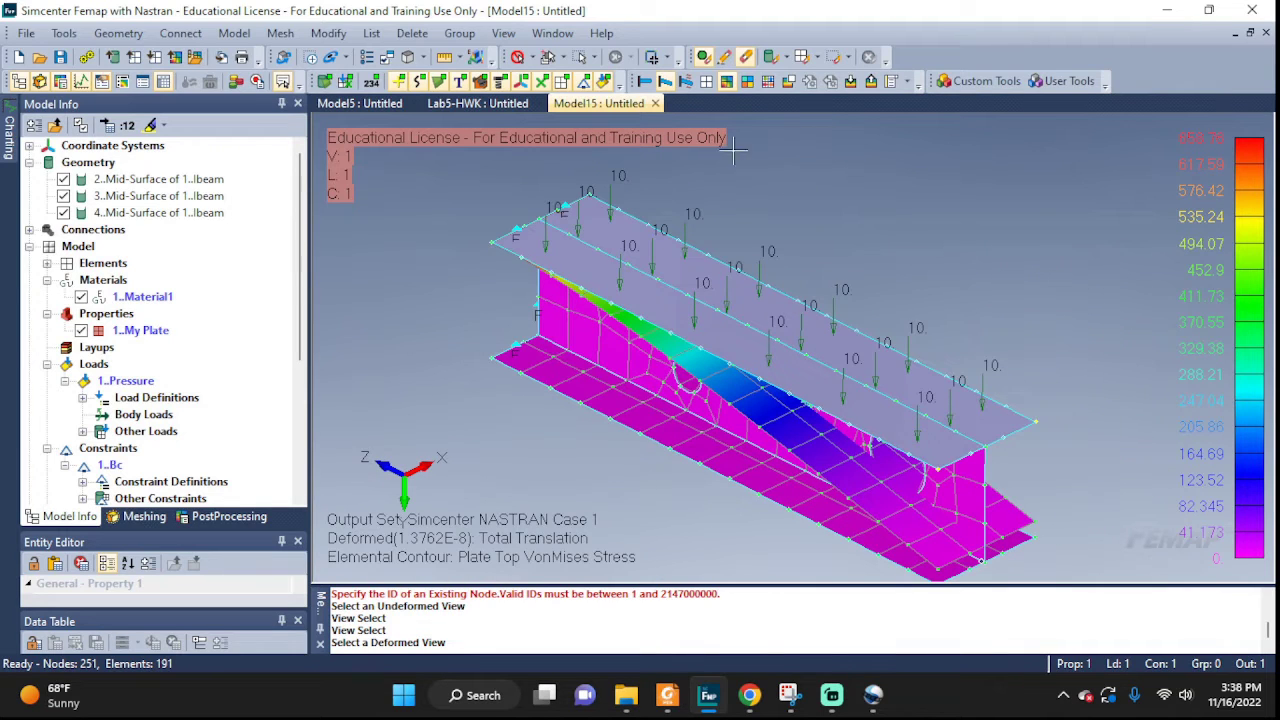
click(645, 81)
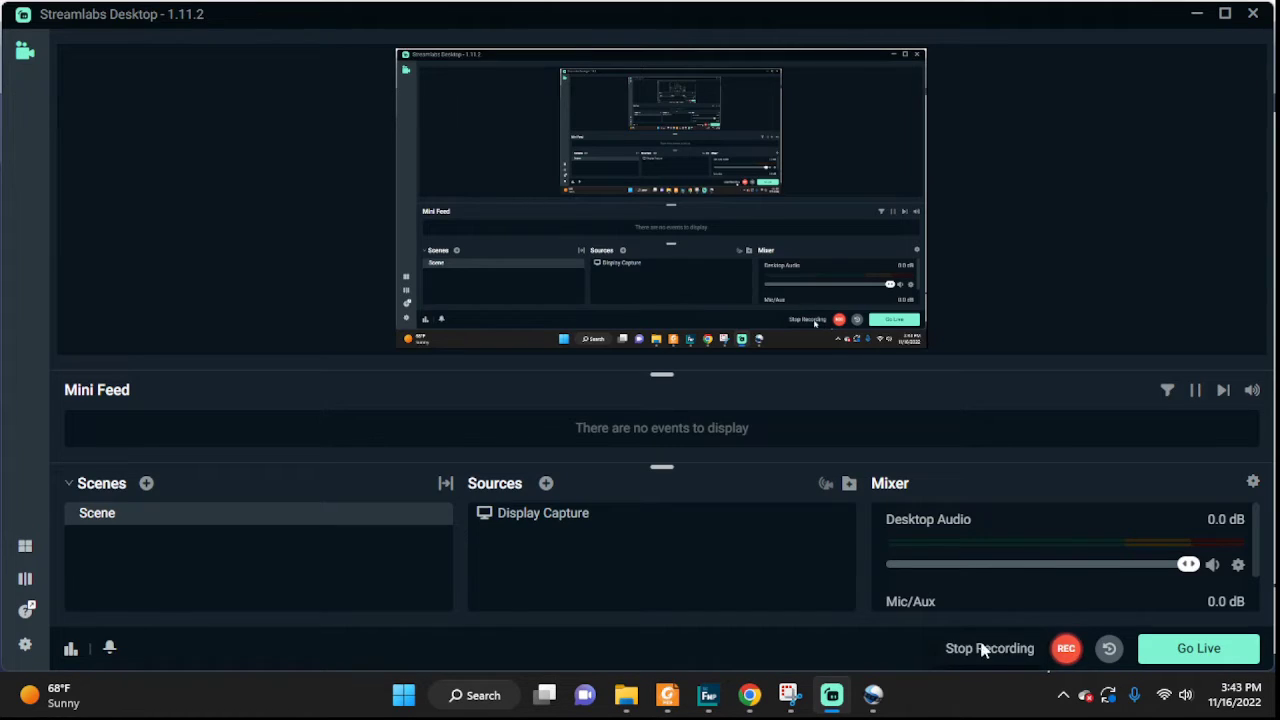
click(708, 695)
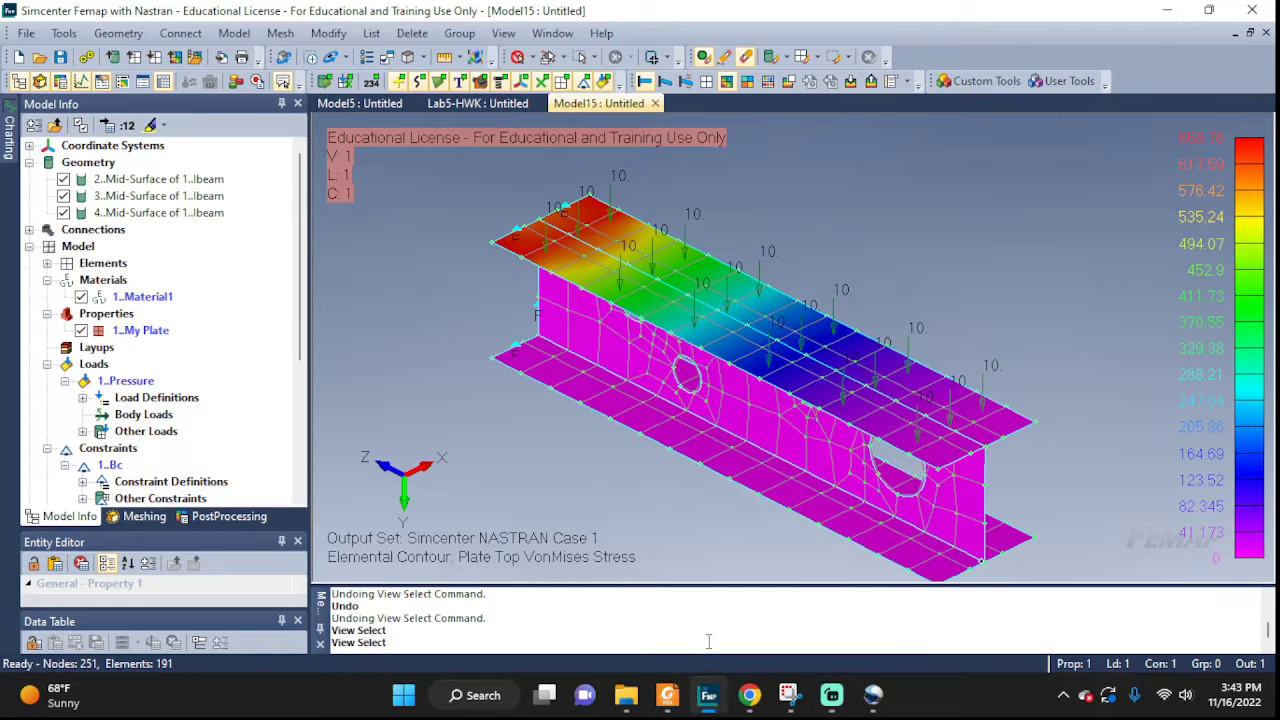
key(F5)
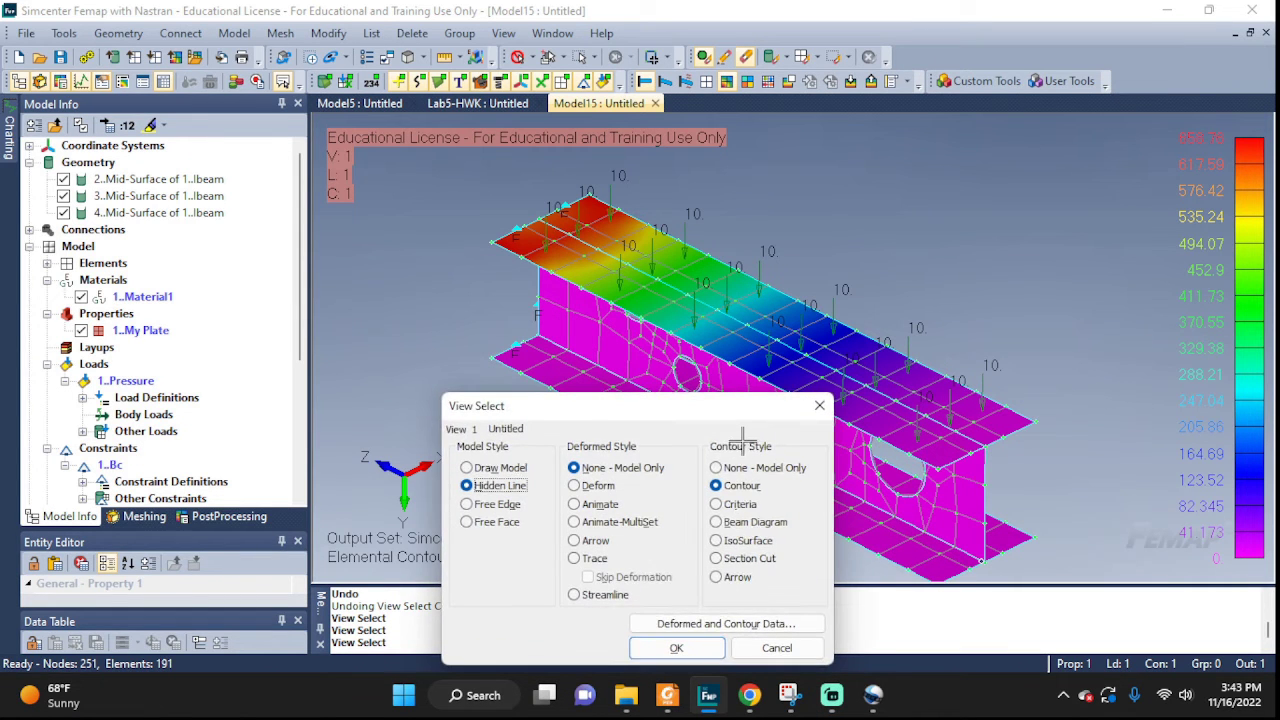
Set the contour data to 1..Total Translation, redraw, and switch to the deformed view.
click(677, 622)
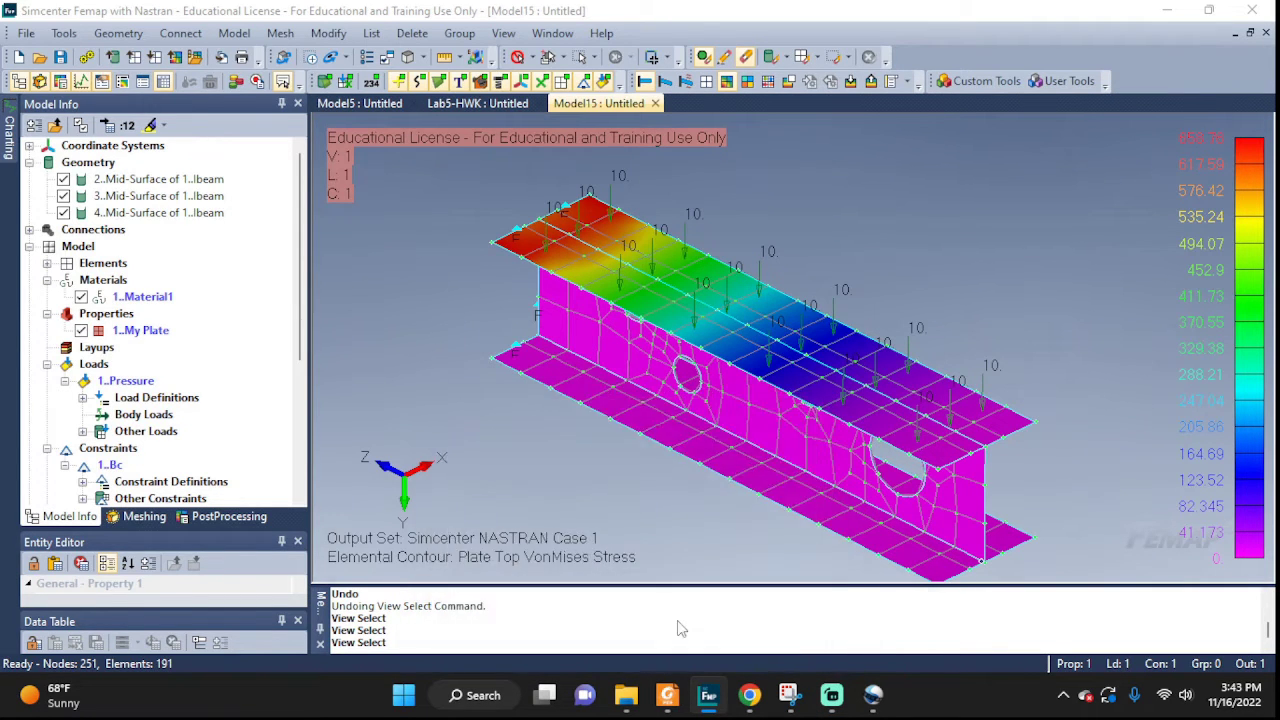
click(627, 561)
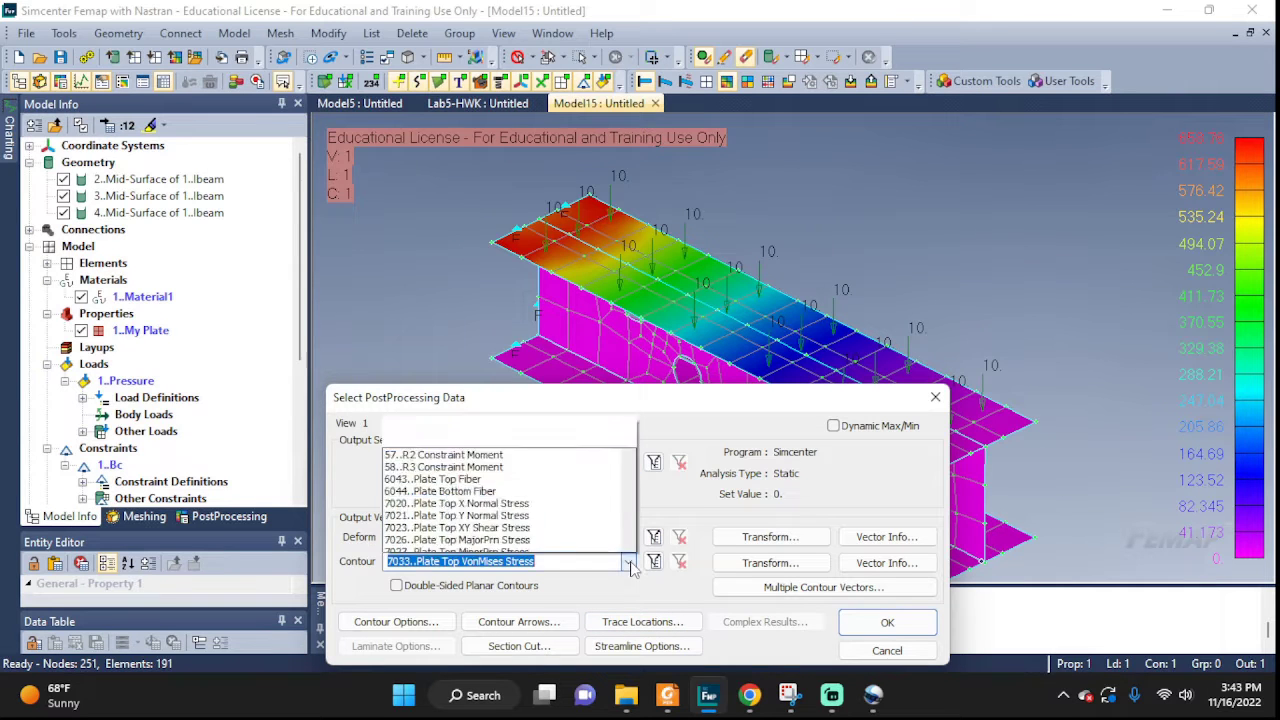
scroll(505, 400, up, 2)
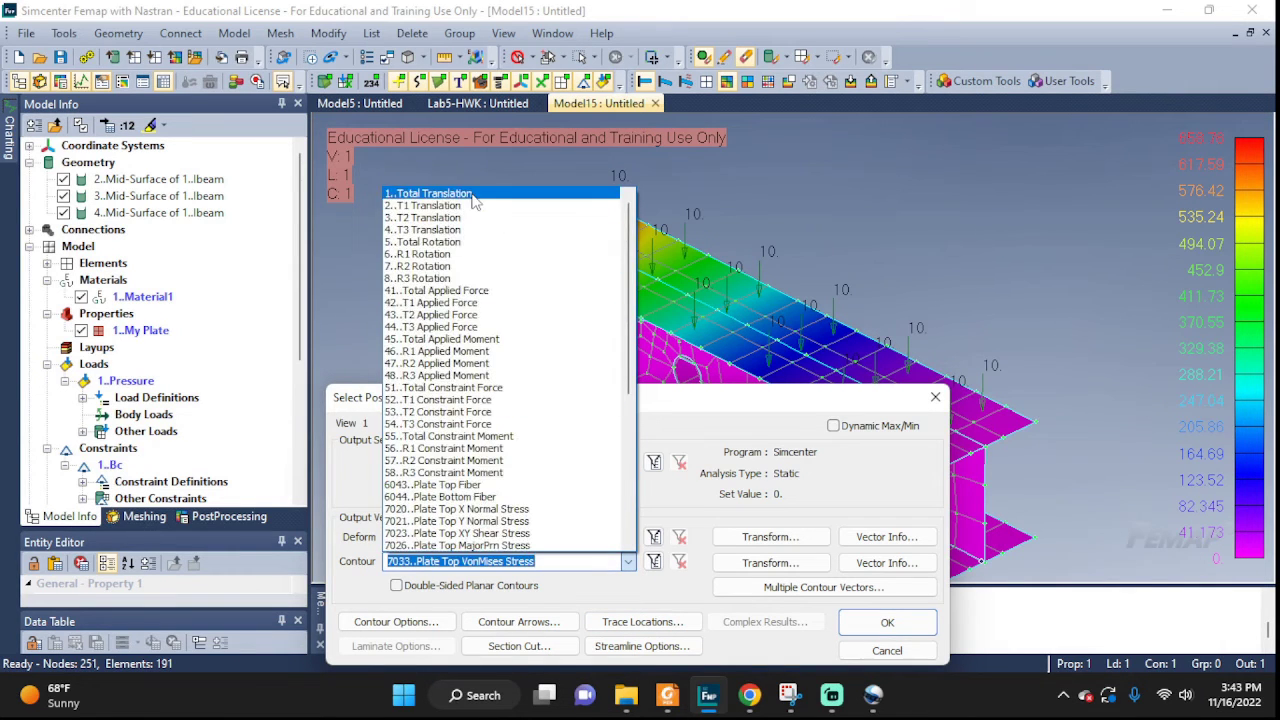
click(445, 192)
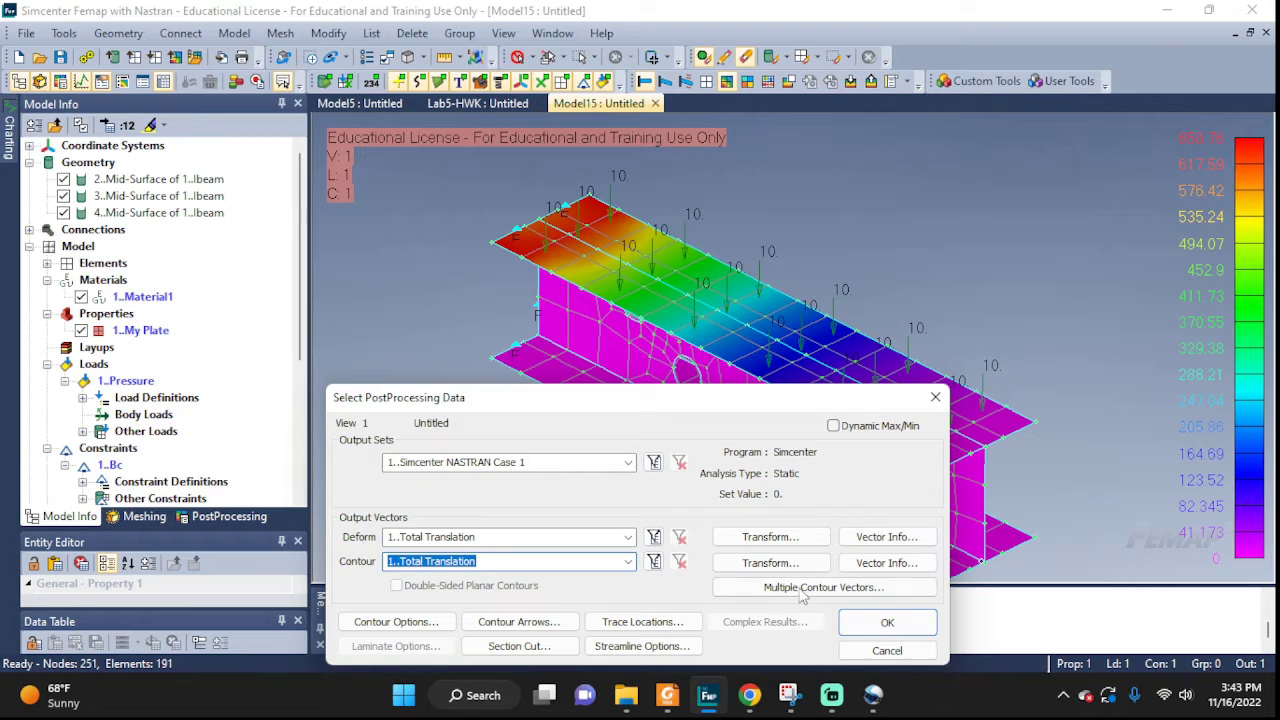
click(887, 626)
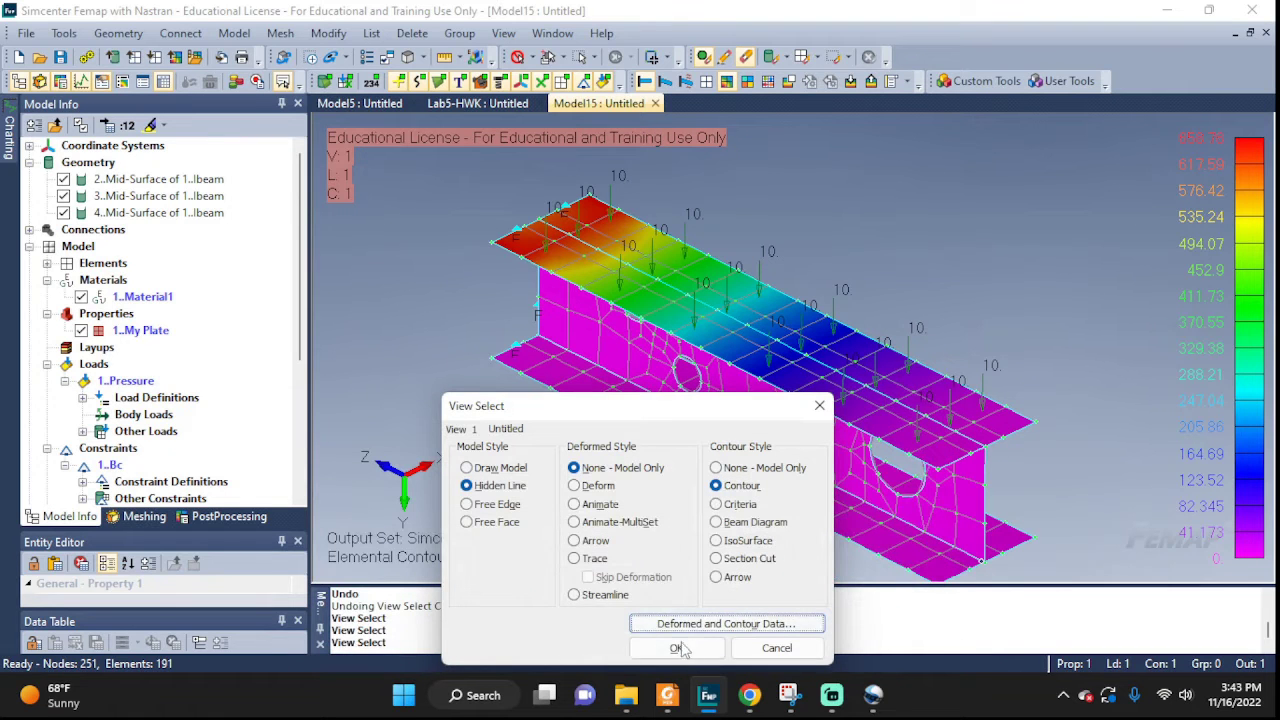
click(676, 648)
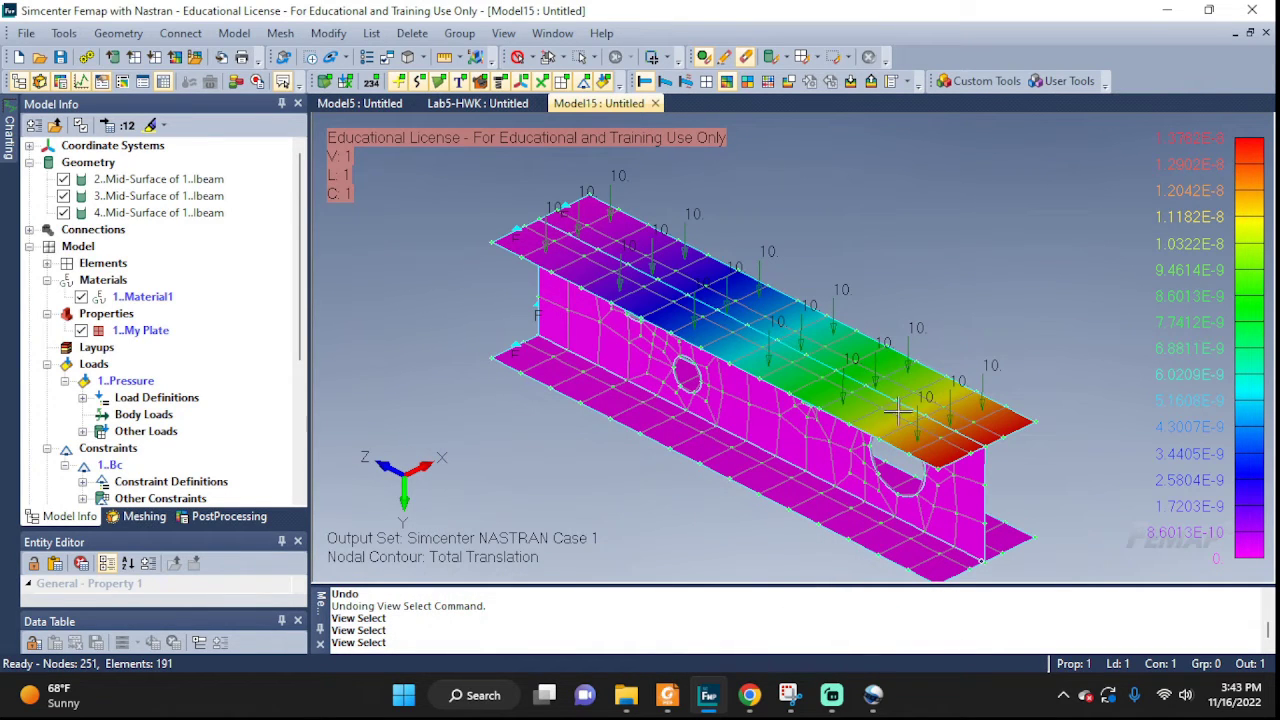
click(666, 82)
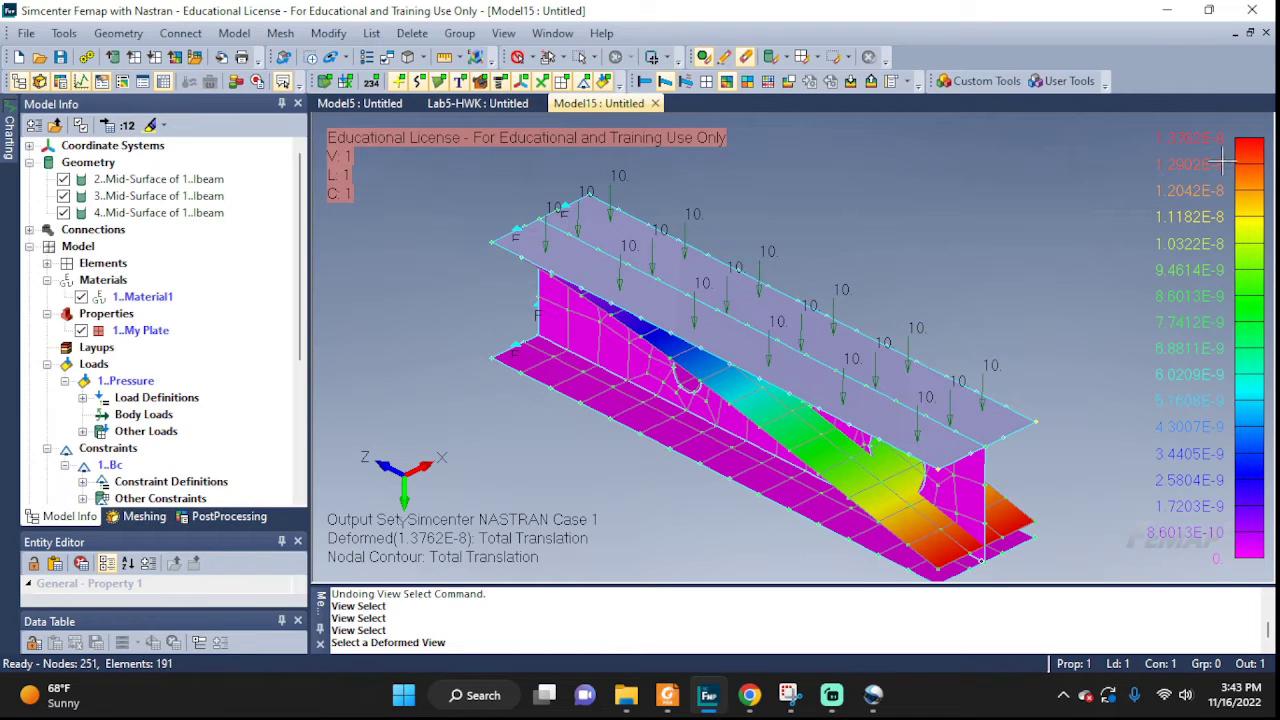
Apply a new deformation scale and turn the beam to a near side view.
click(906, 82)
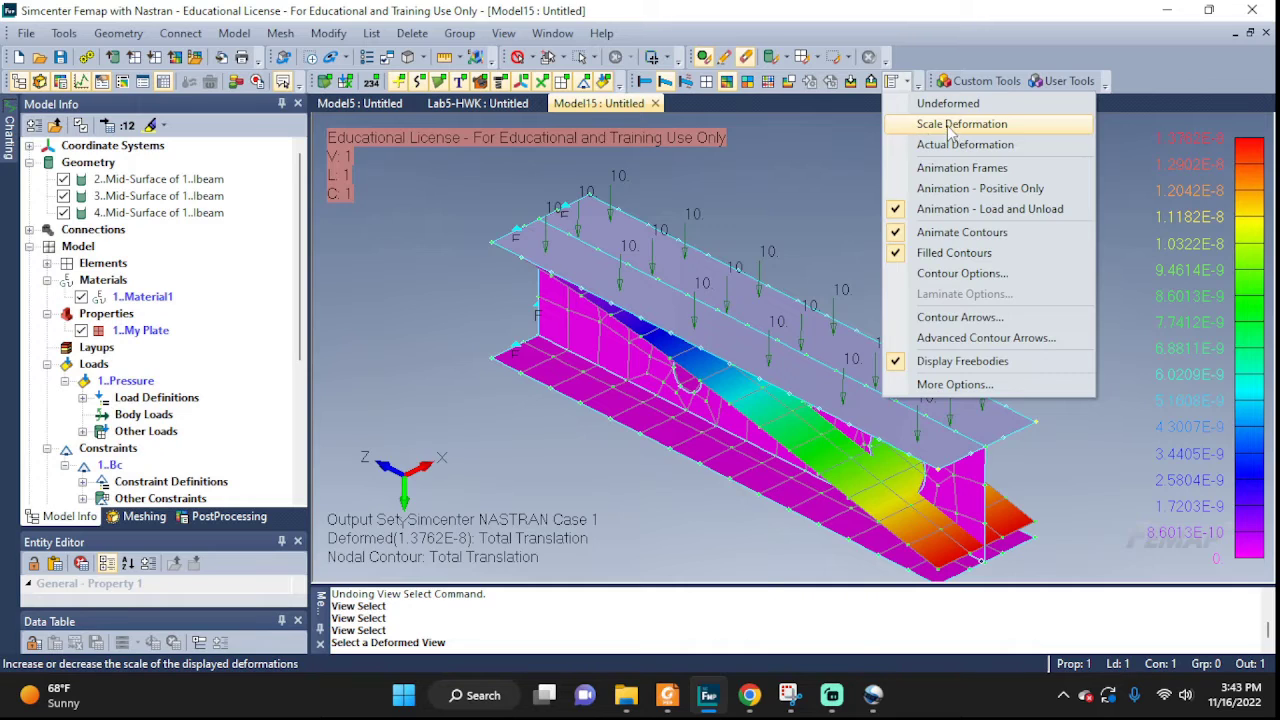
click(950, 124)
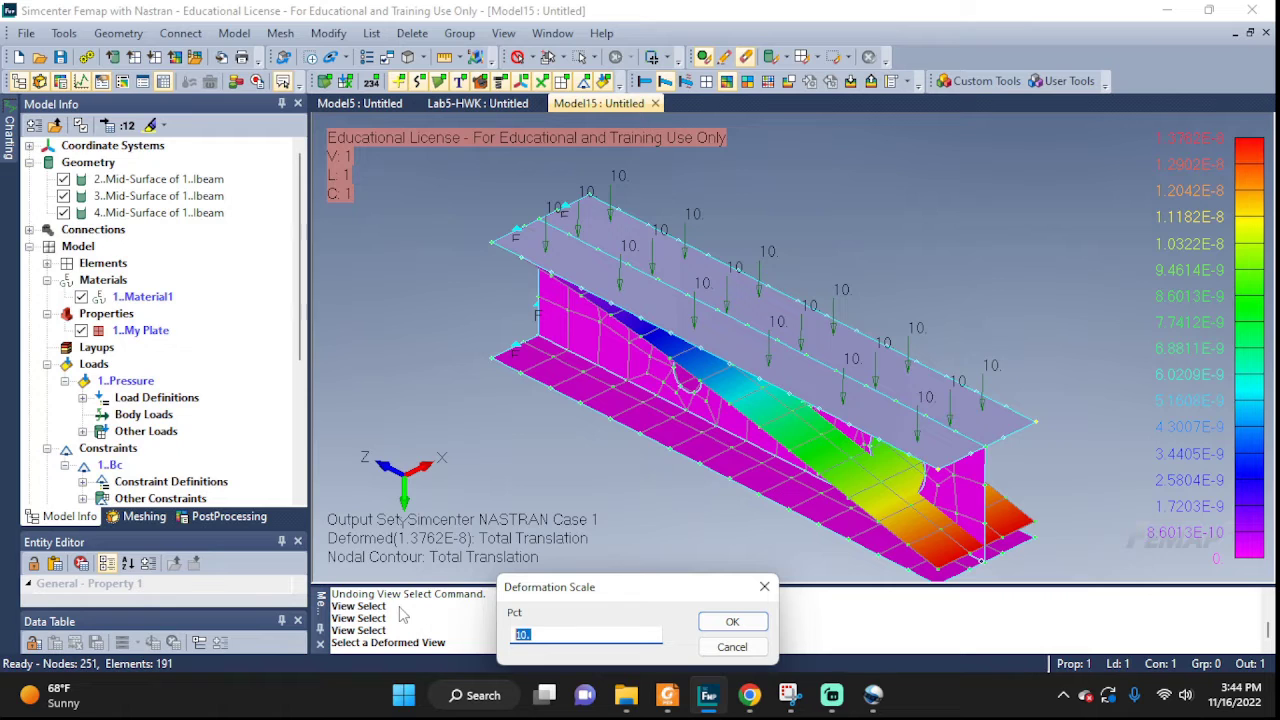
click(727, 623)
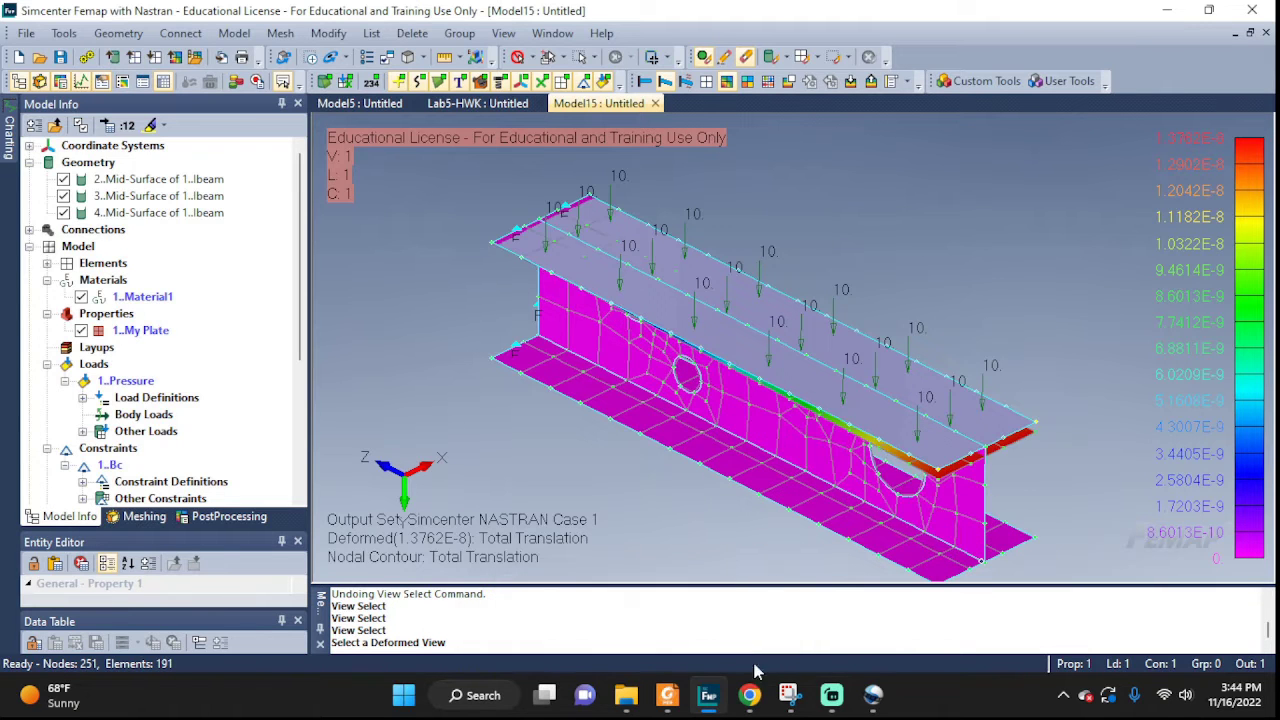
middle_drag(1017, 489, 1045, 453)
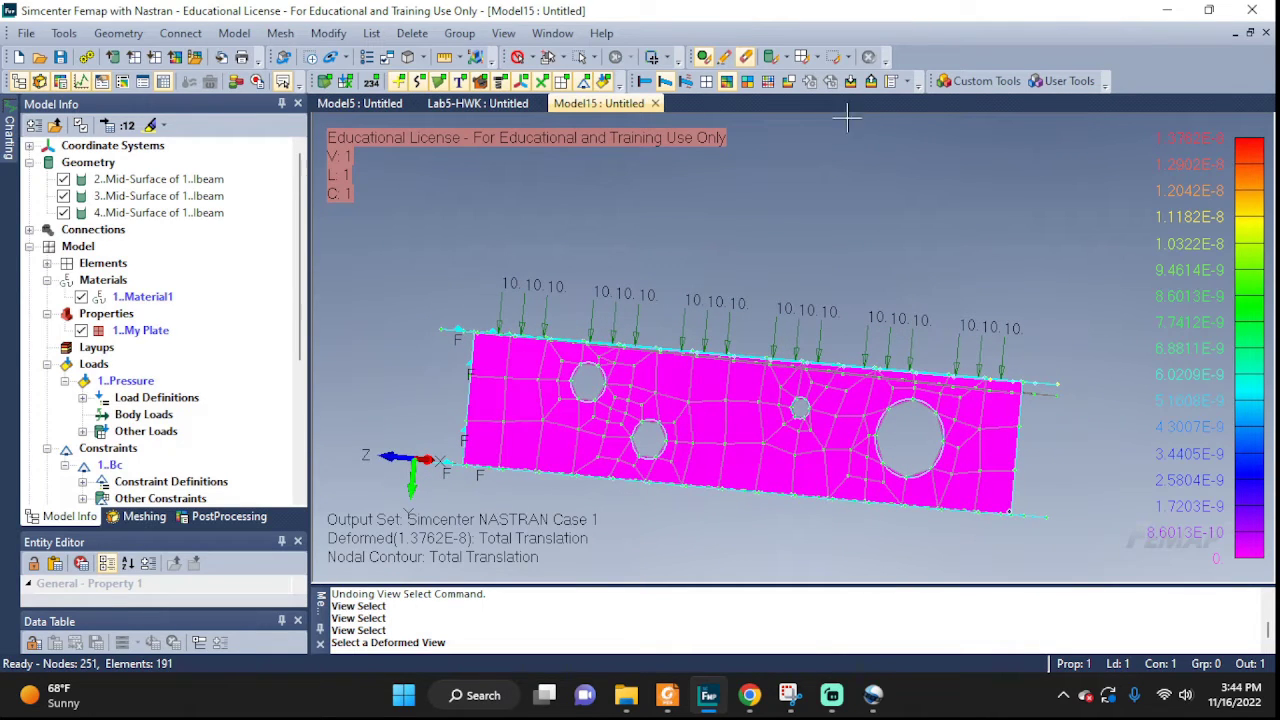
Set the deformation scale to 30 percent and bring the deflected plate into an isometric-like view.
click(910, 84)
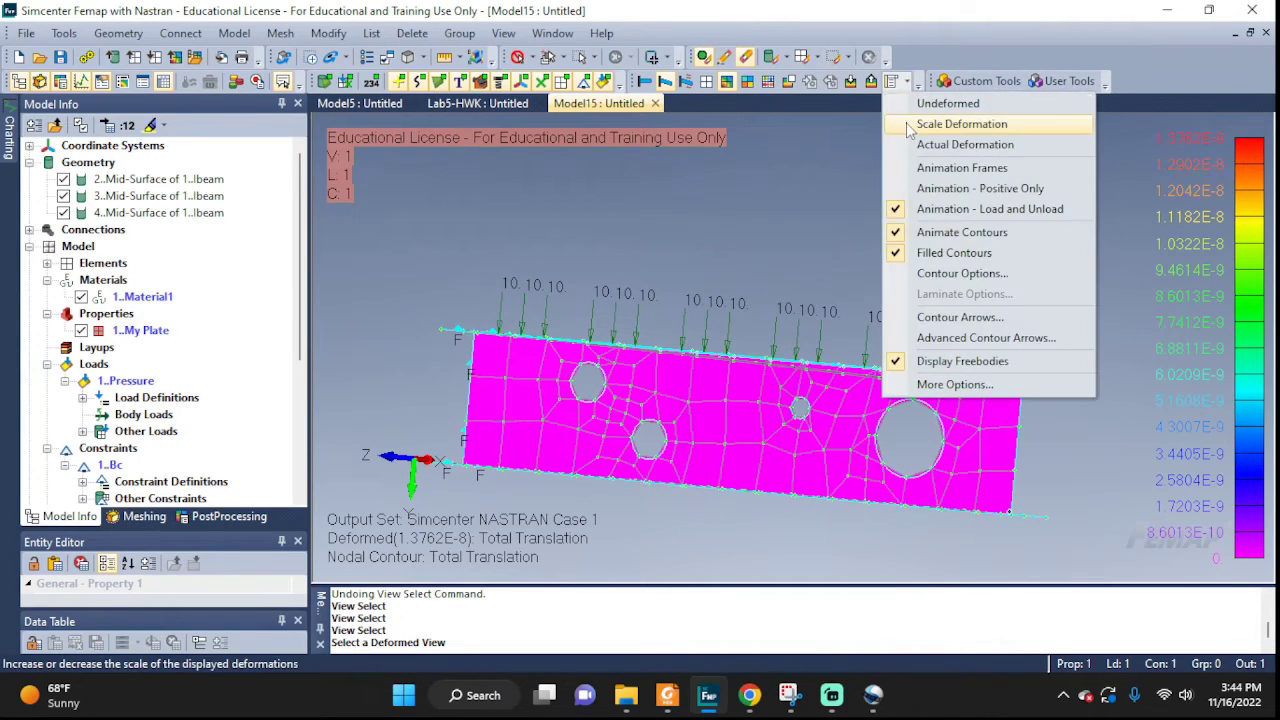
click(925, 127)
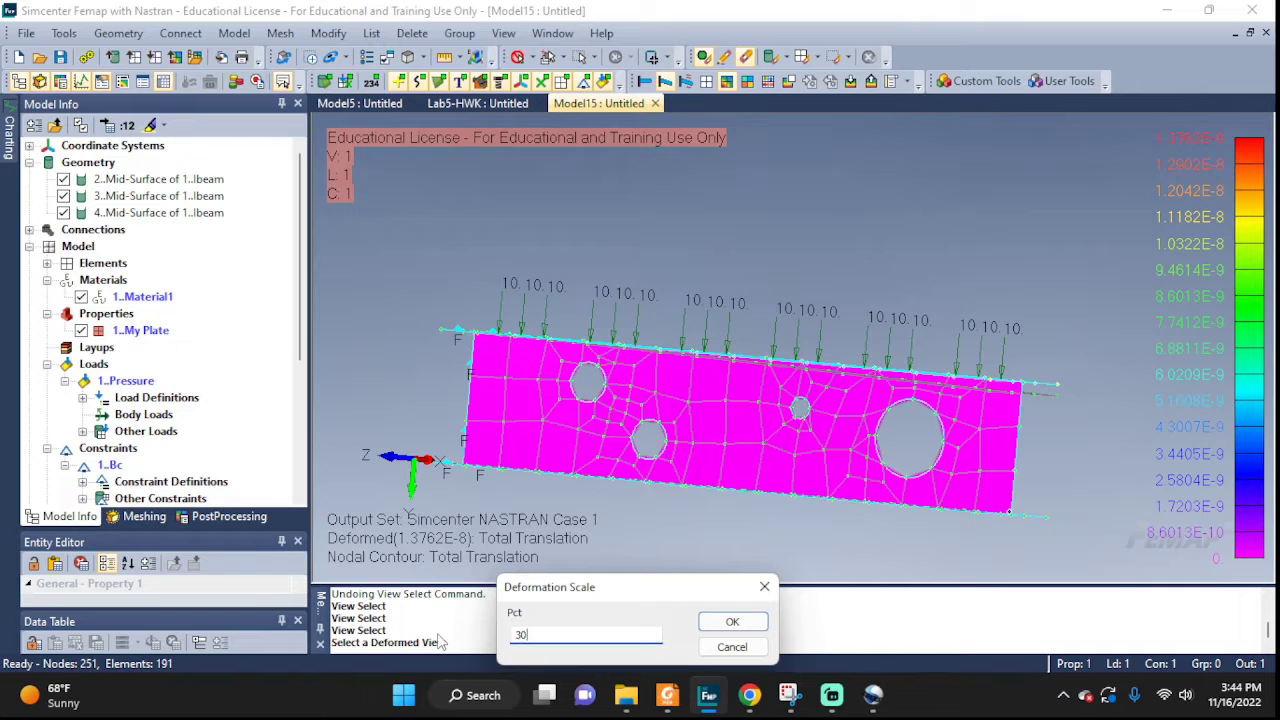
click(712, 626)
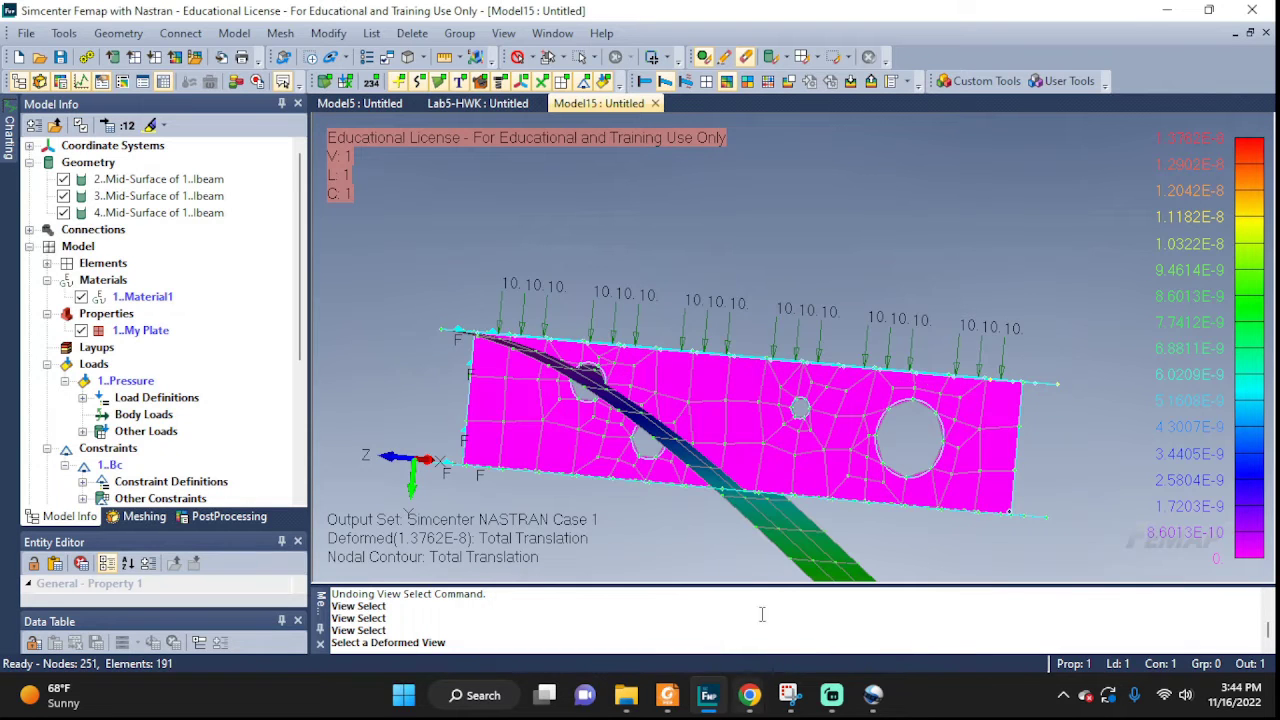
scroll(882, 519, down, 1)
middle_drag(885, 519, 860, 373)
middle_drag(953, 368, 710, 100)
Animate the beam's Total Translation deformed shape and inspect it from several orientations.
click(688, 84)
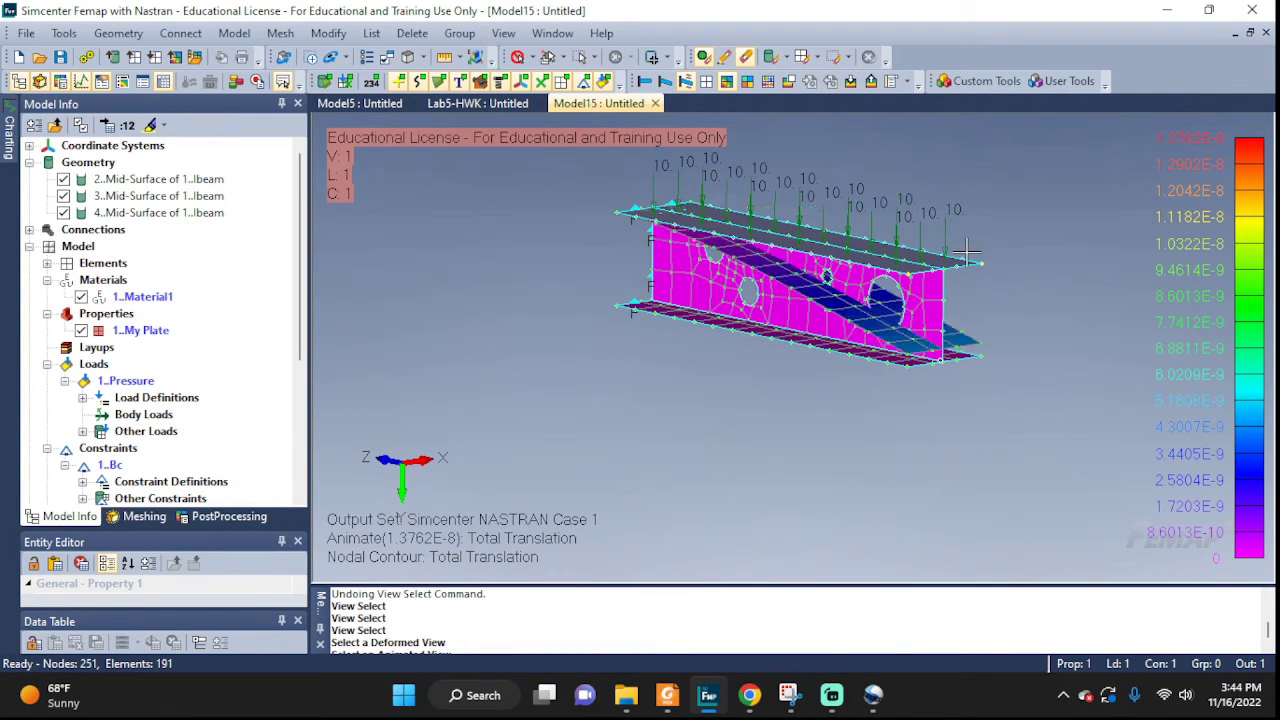
mouse_move(960, 400)
middle_down()
mouse_move(1061, 250)
mouse_move(960, 380)
middle_up()
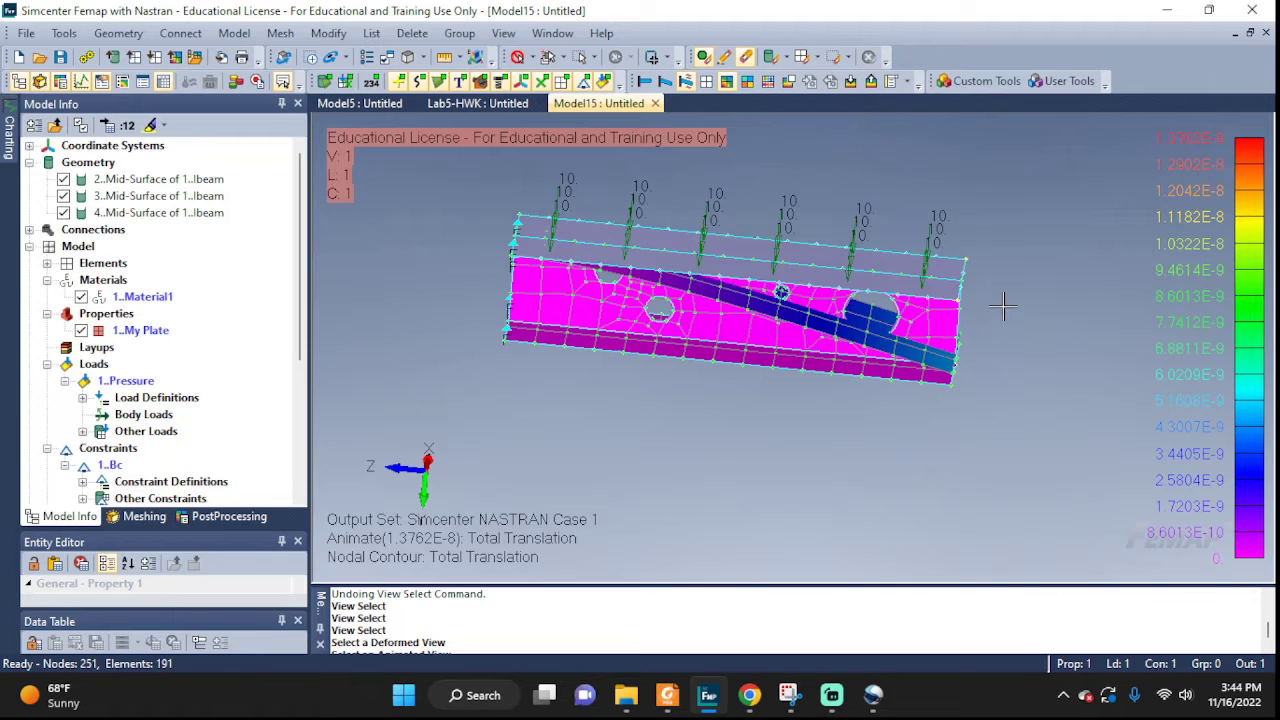
middle_drag(1000, 300, 975, 180)
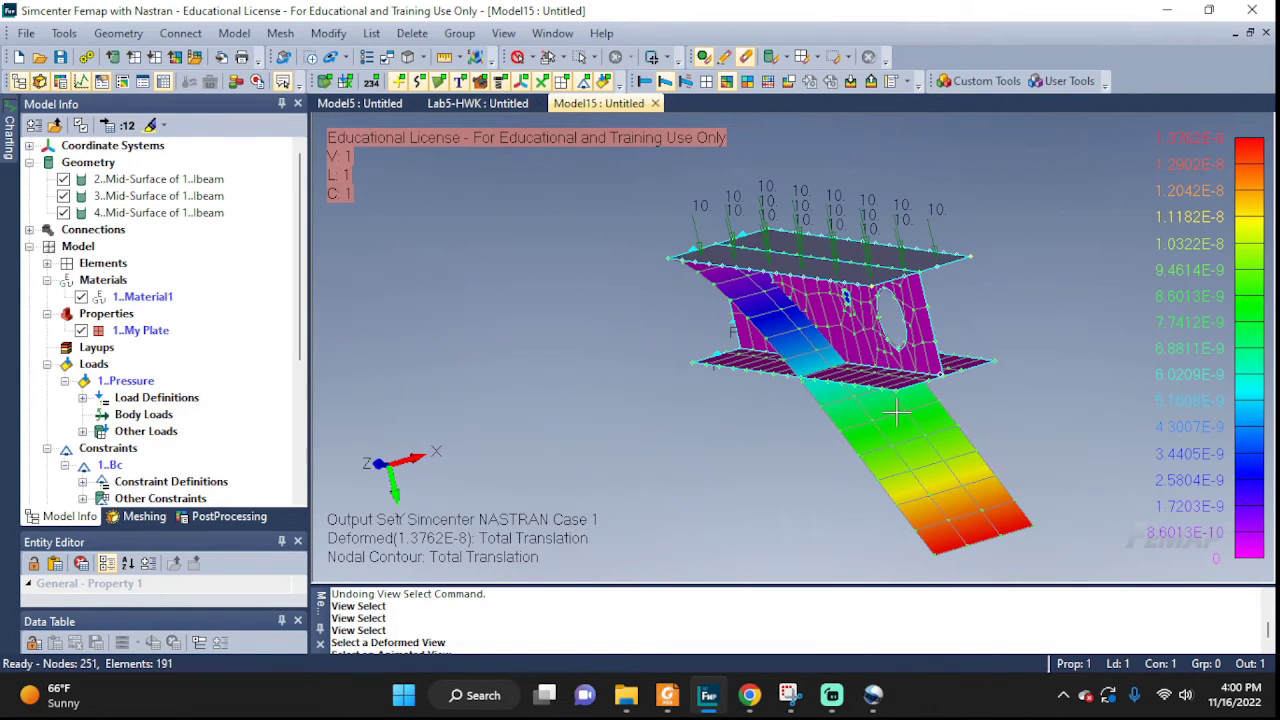
middle_drag(897, 412, 915, 335)
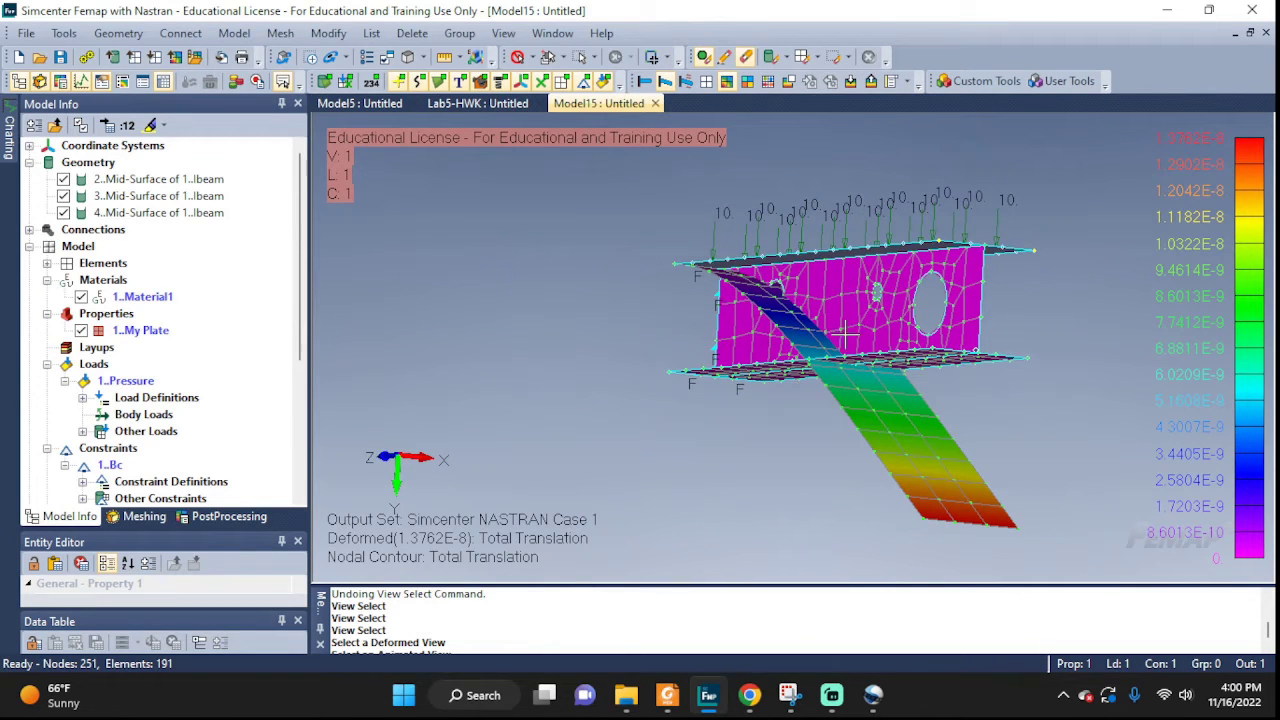
scroll(871, 293, up, 1)
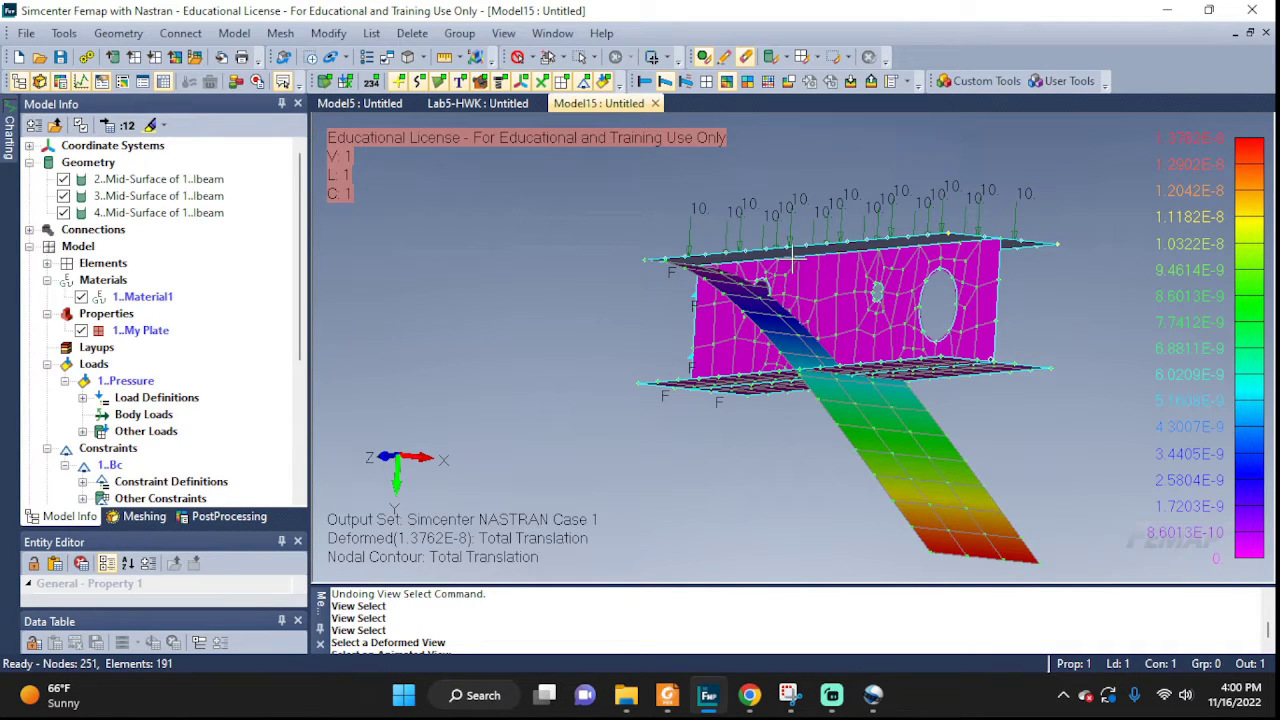
middle_drag(1039, 283, 885, 261)
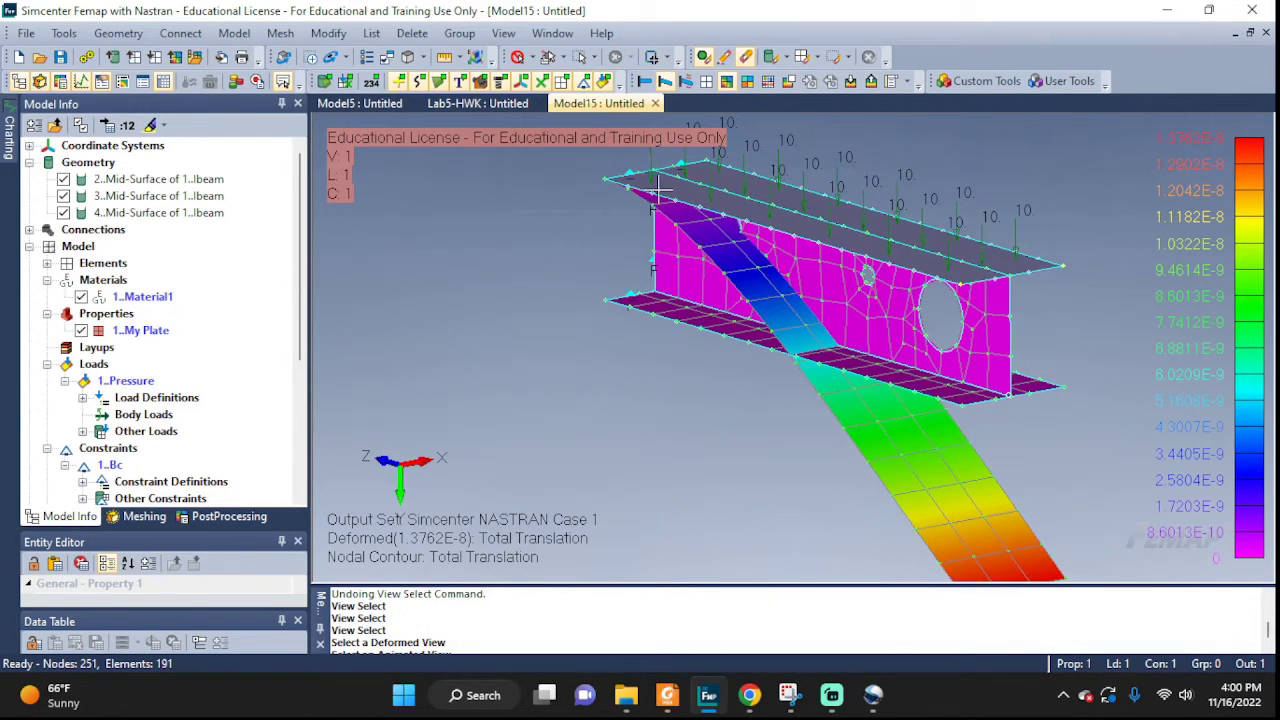